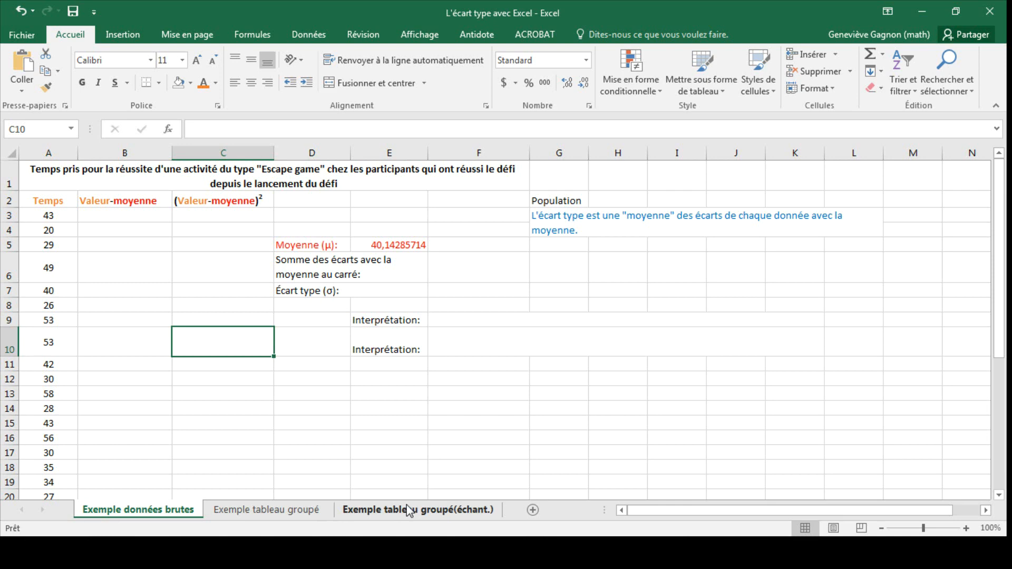
Compare the grouped-table sheet with the raw-data sheet, and inspect the formula of the mean in E5
{"action": "left_click", "coordinate": [33, 362]}
{"action": "left_click", "coordinate": [316, 512]}
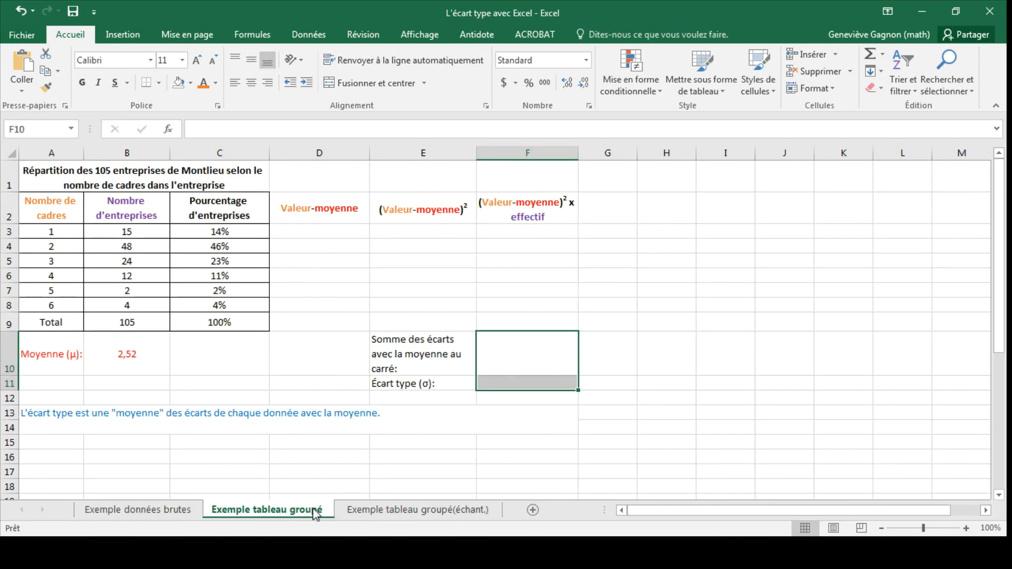
{"action": "left_click", "coordinate": [66, 256]}
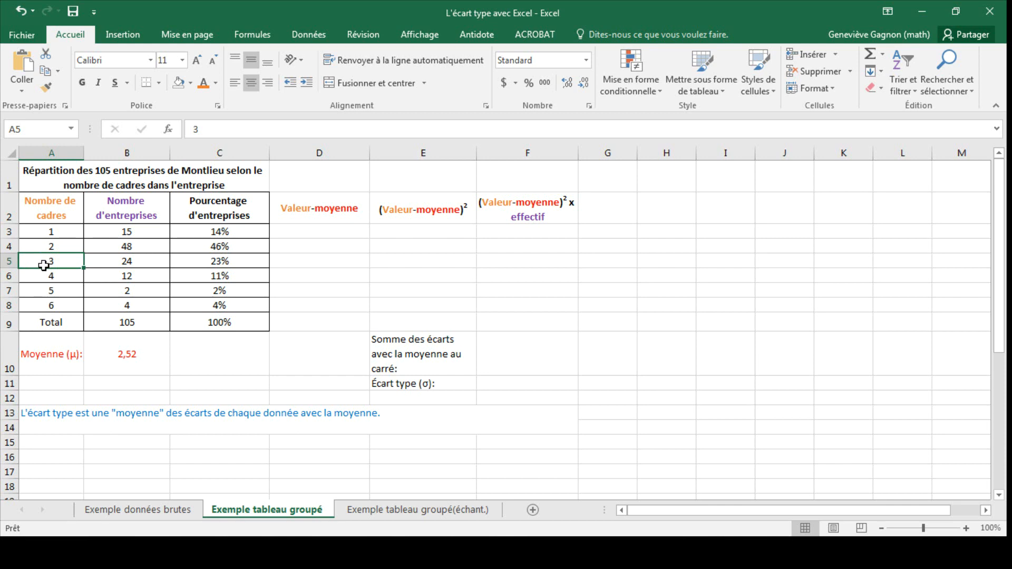
{"action": "left_click", "coordinate": [136, 512]}
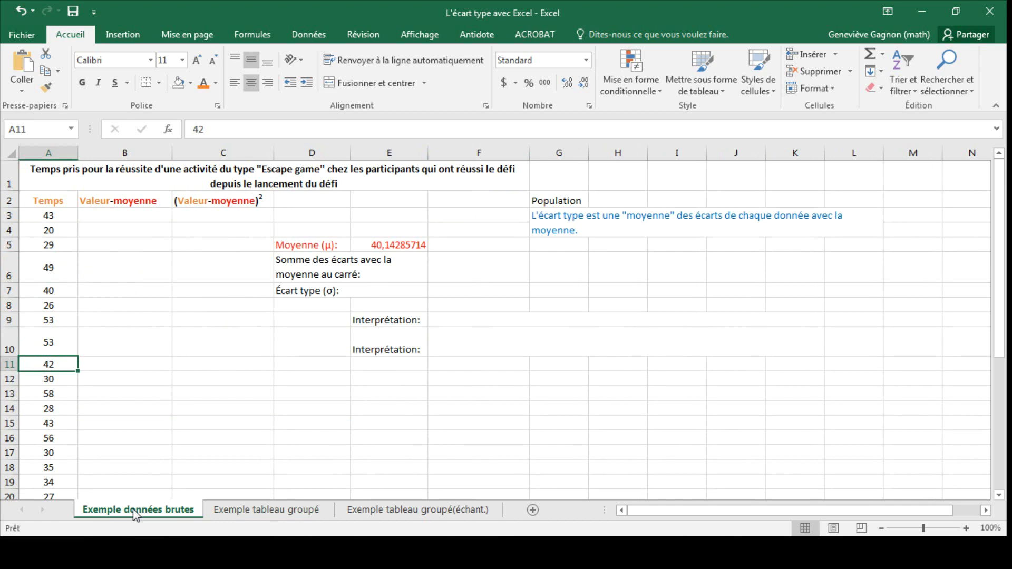
{"action": "left_click", "coordinate": [394, 244]}
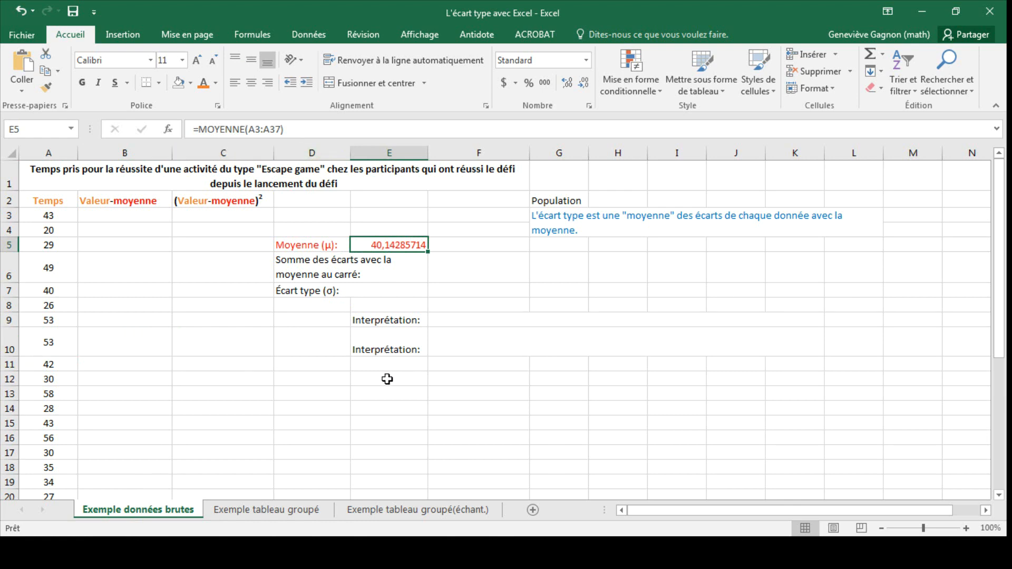
Calculate the population standard deviation of the times in A3:A37 with ECARTYPE.PEARSON in cell F7
{"action": "left_click", "coordinate": [461, 290]}
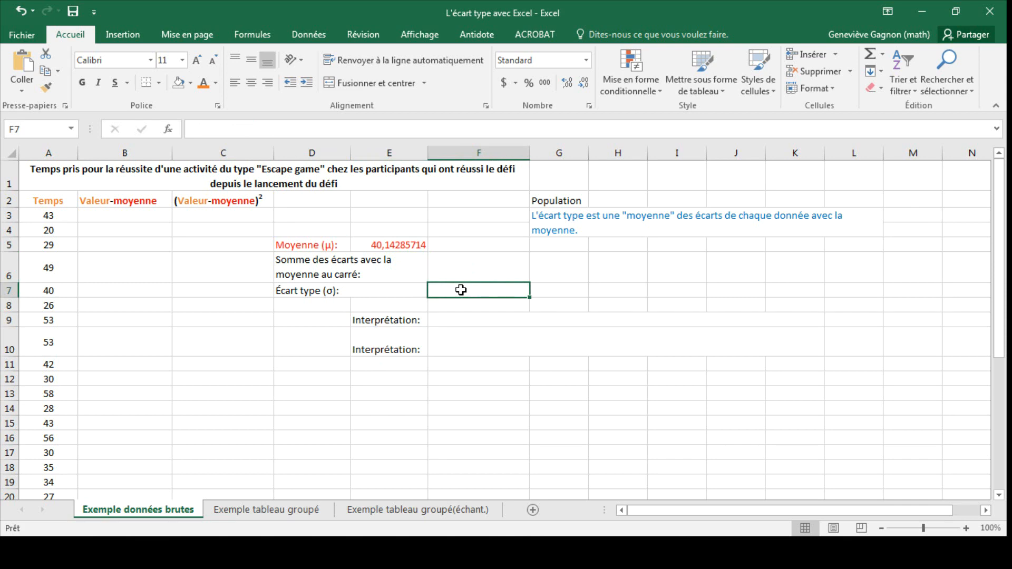
{"action": "type", "text": "=ecar"}
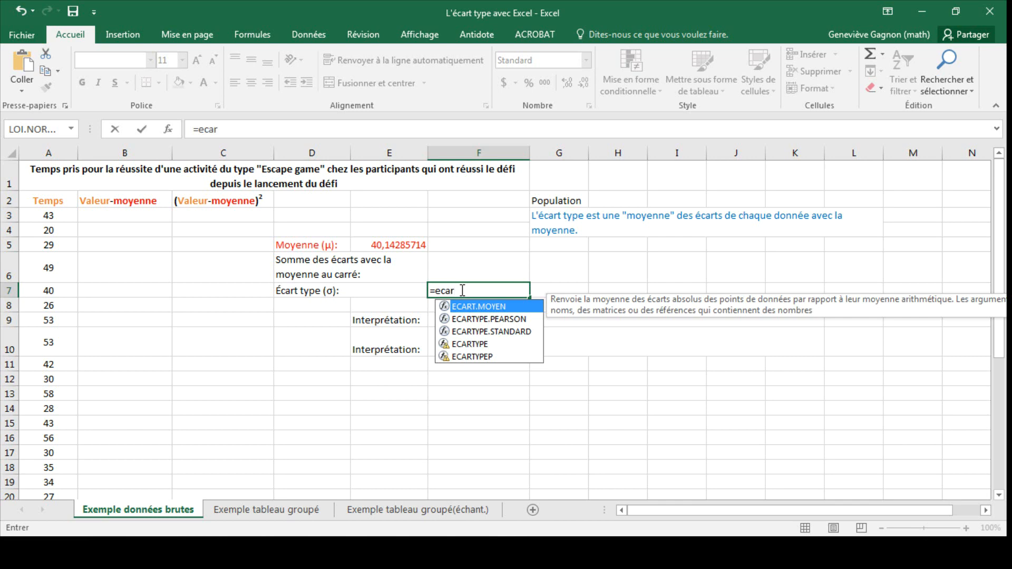
{"action": "left_click", "coordinate": [495, 319]}
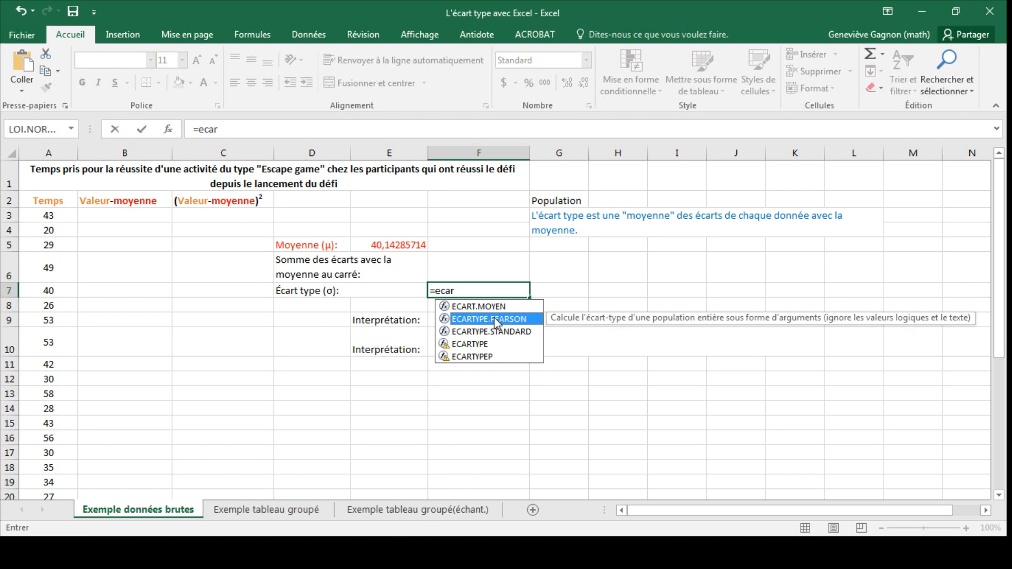
{"action": "double_click", "coordinate": [494, 318]}
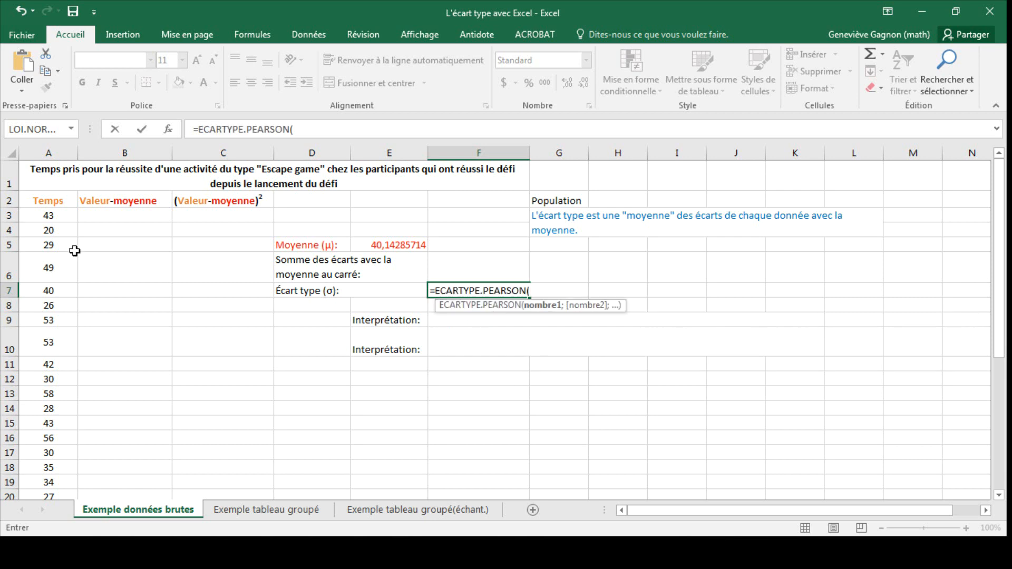
{"action": "left_click_drag", "start_coordinate": [57, 216], "coordinate": [37, 477]}
{"action": "key", "text": "Return"}
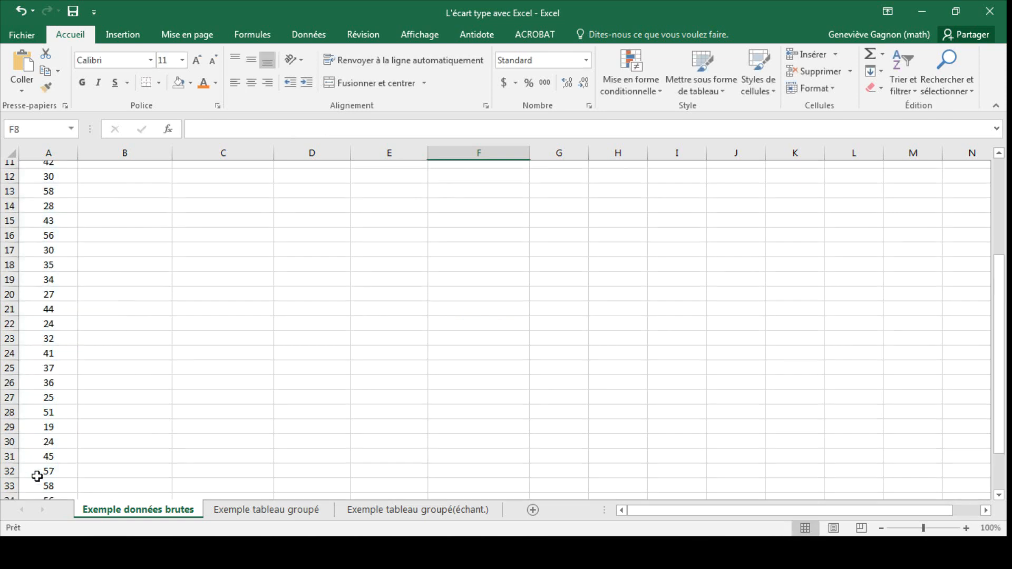
{"action": "left_click_drag", "start_coordinate": [1000, 354], "coordinate": [998, 291]}
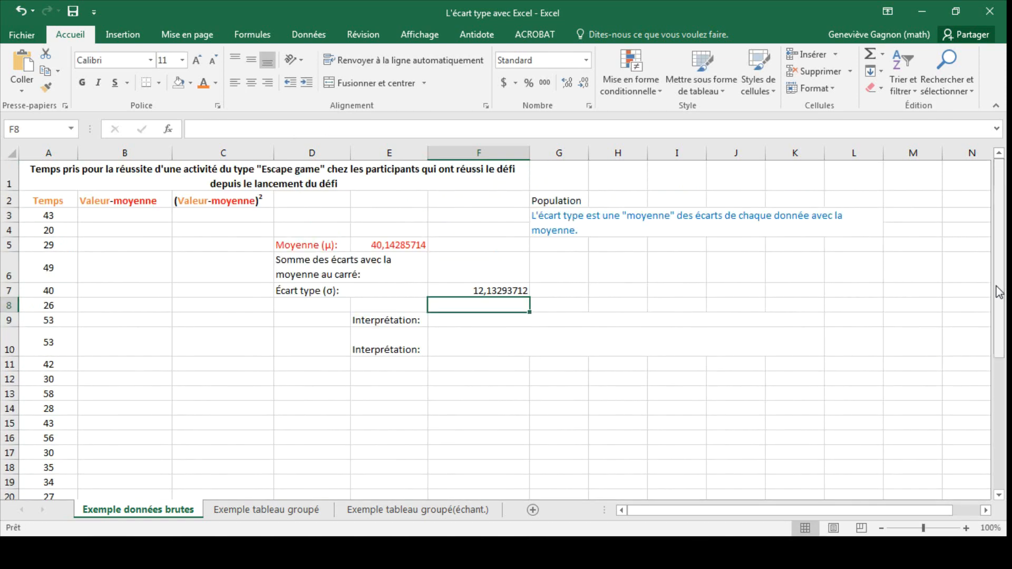
{"action": "left_click", "coordinate": [500, 289]}
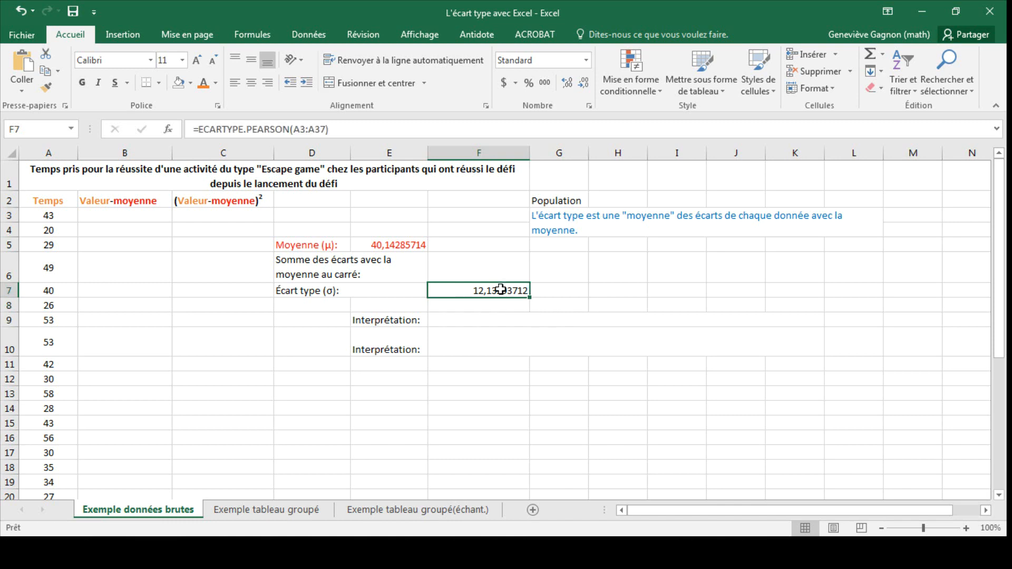
Try to replace the function in F7 with ECARTYPE.STANDARD, and clear the cell
{"action": "double_click", "coordinate": [474, 290]}
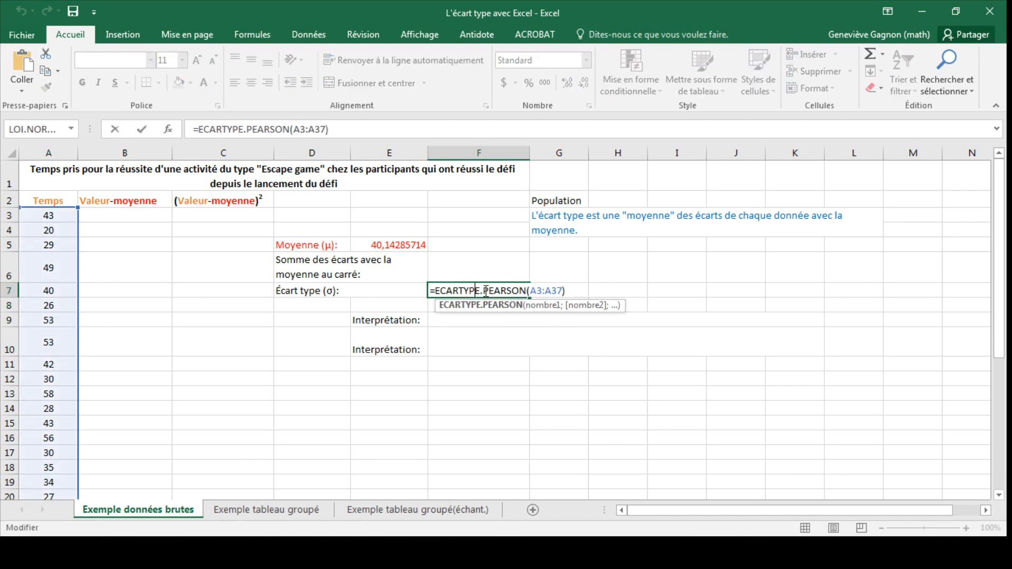
{"action": "left_click_drag", "start_coordinate": [567, 291], "coordinate": [438, 291]}
{"action": "key", "text": "BackSpace"}
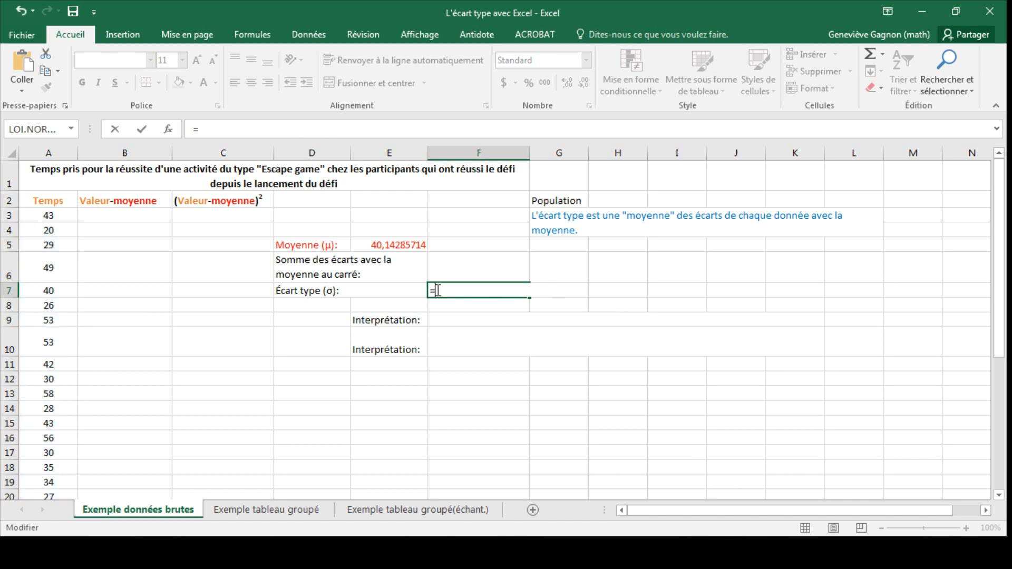
{"action": "type", "text": "ec"}
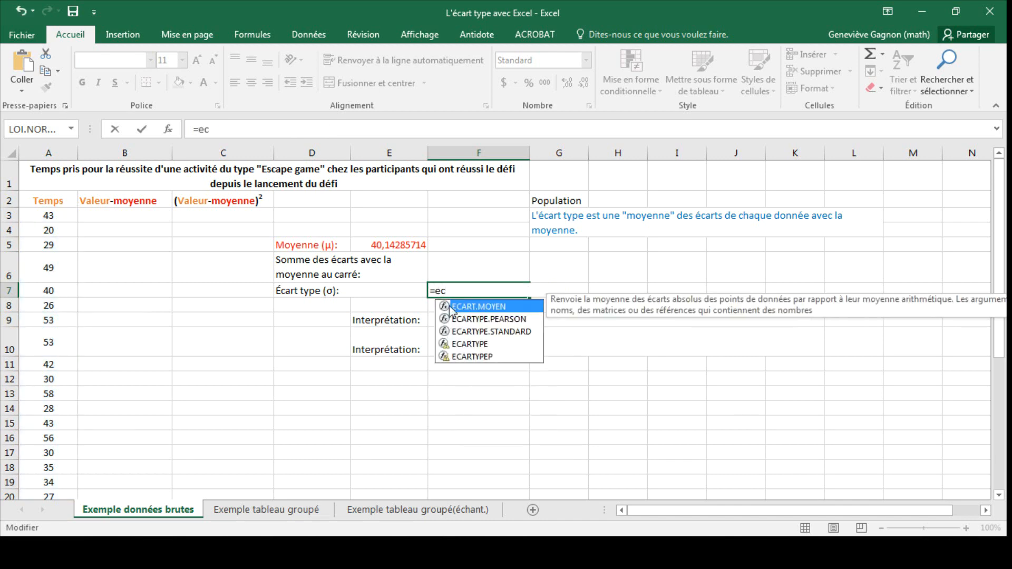
{"action": "left_click", "coordinate": [465, 332]}
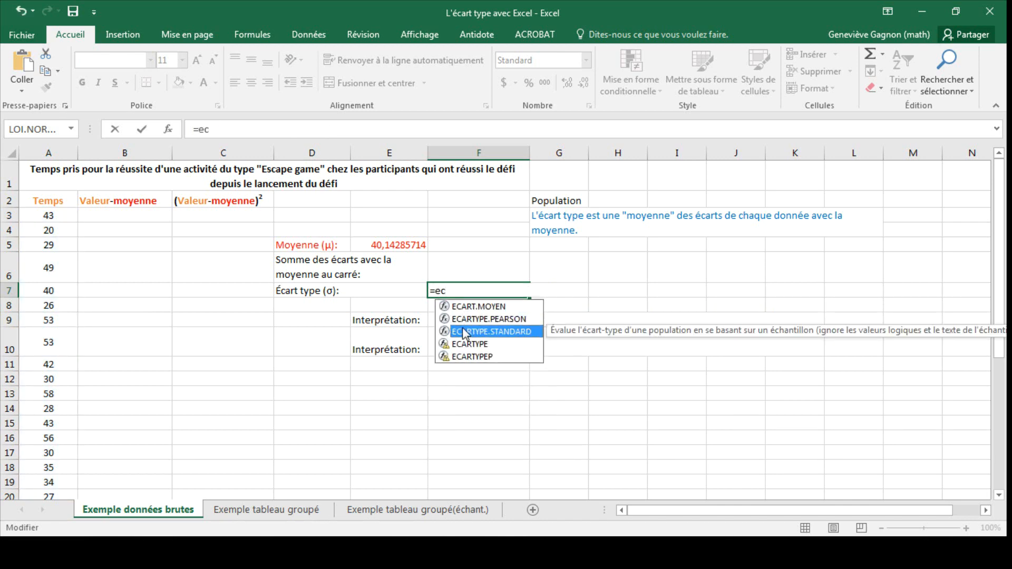
{"action": "left_click", "coordinate": [354, 375]}
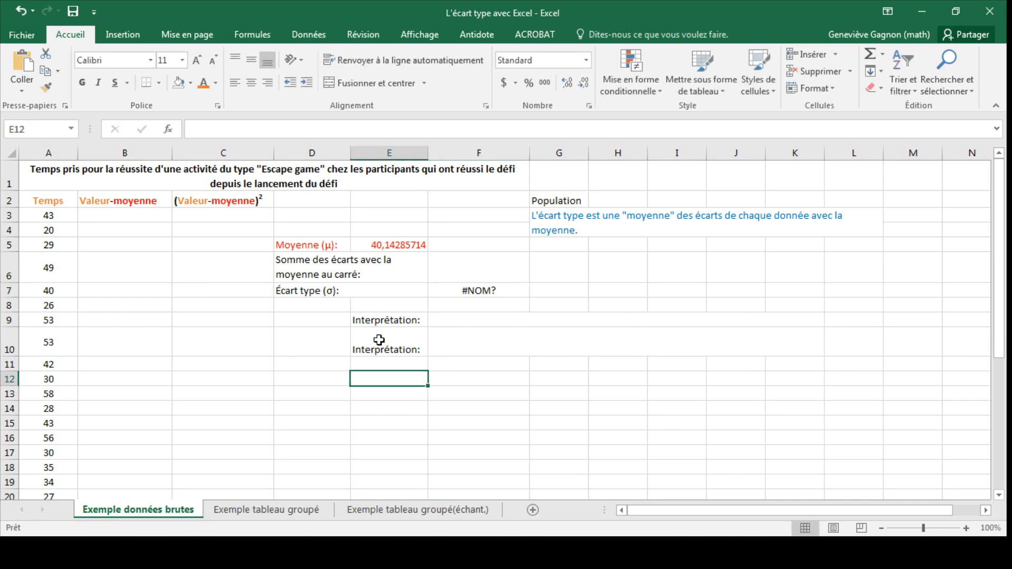
{"action": "left_click", "coordinate": [452, 294]}
{"action": "key", "text": "Delete"}
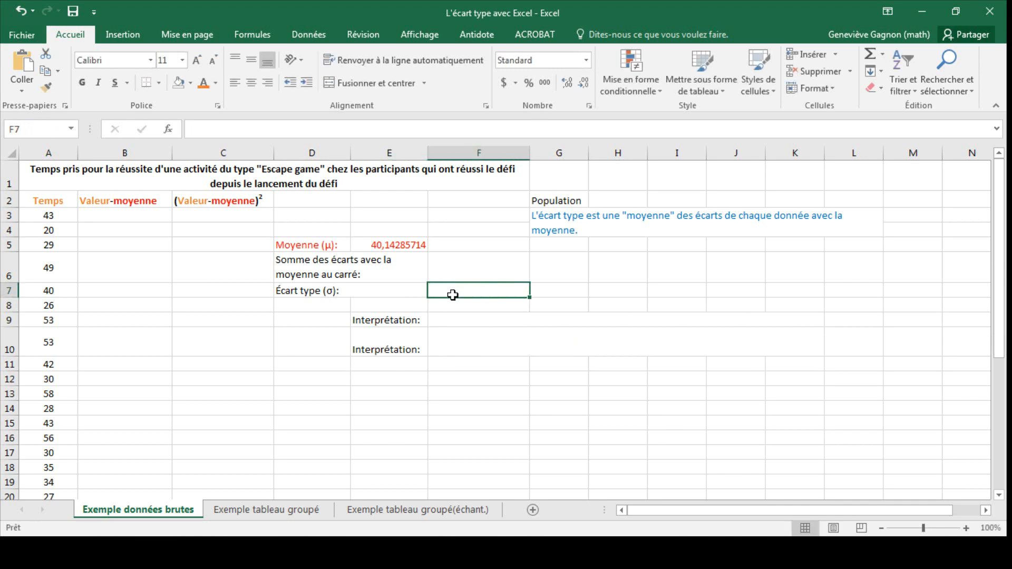
{"action": "left_click", "coordinate": [199, 359]}
{"action": "left_click", "coordinate": [80, 173]}
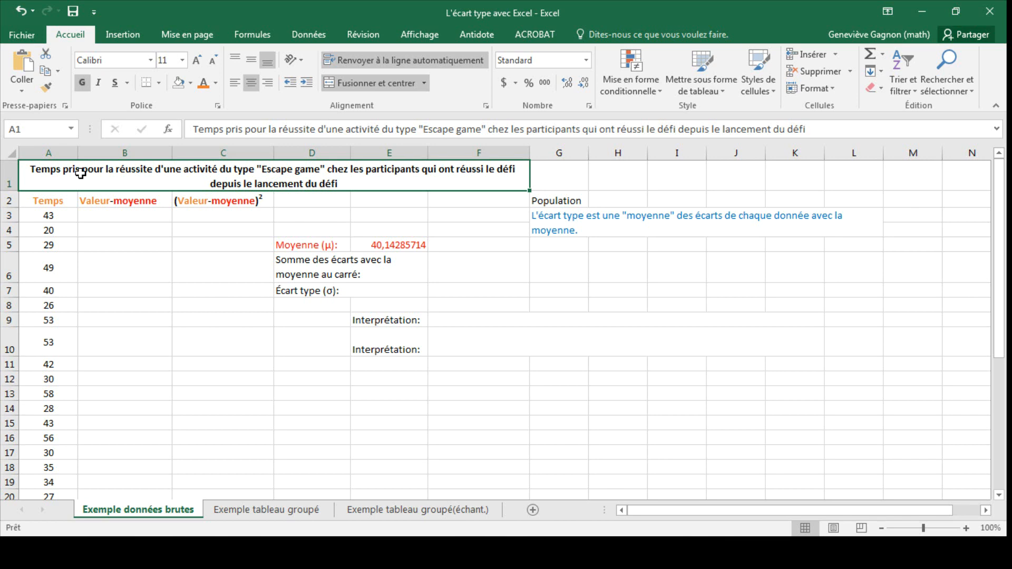
{"action": "left_click", "coordinate": [546, 333]}
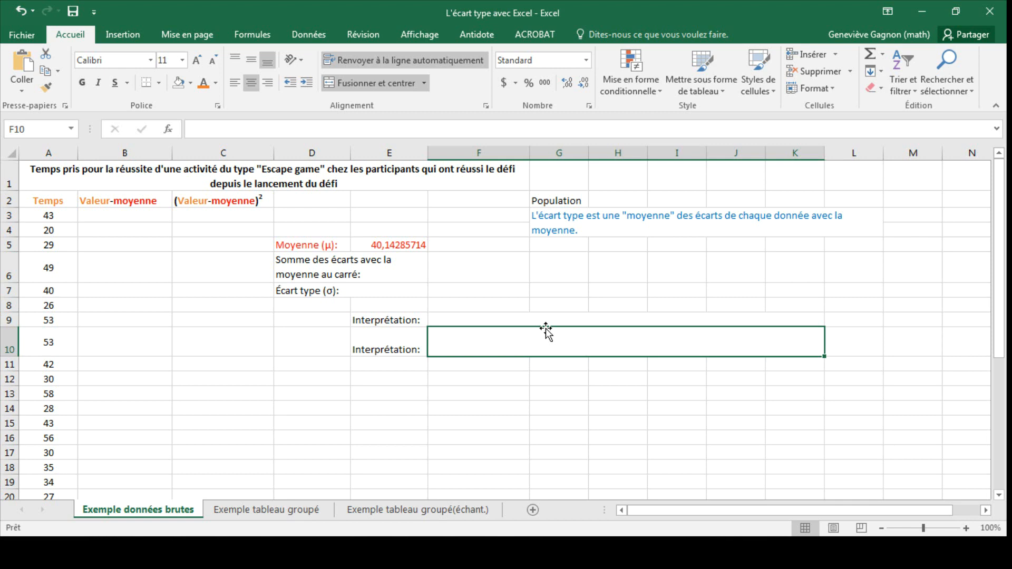
{"action": "left_click", "coordinate": [590, 221]}
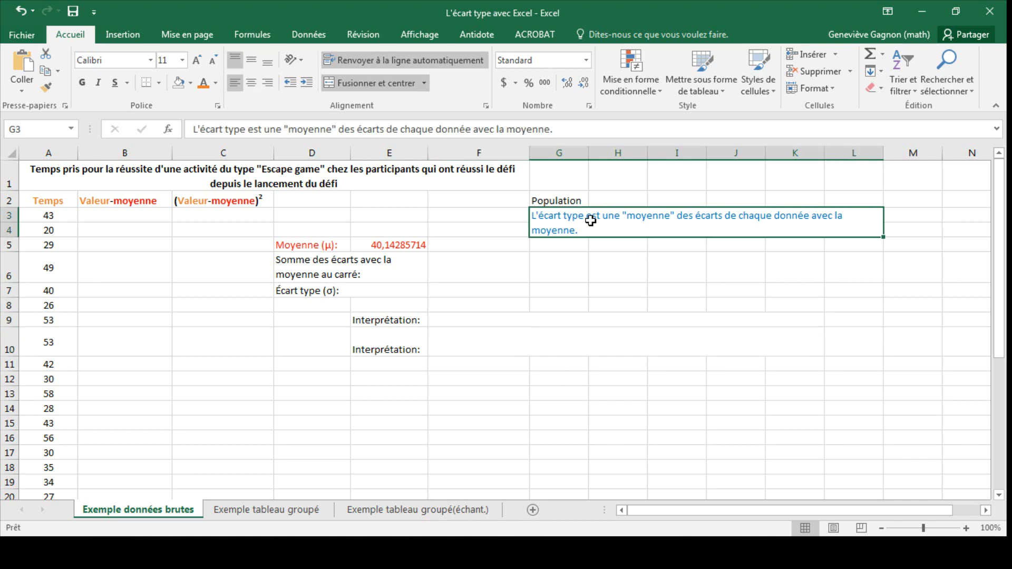
Enter =A3-E5 in B3 to calculate the first time's deviation from the mean
{"action": "left_click", "coordinate": [136, 212]}
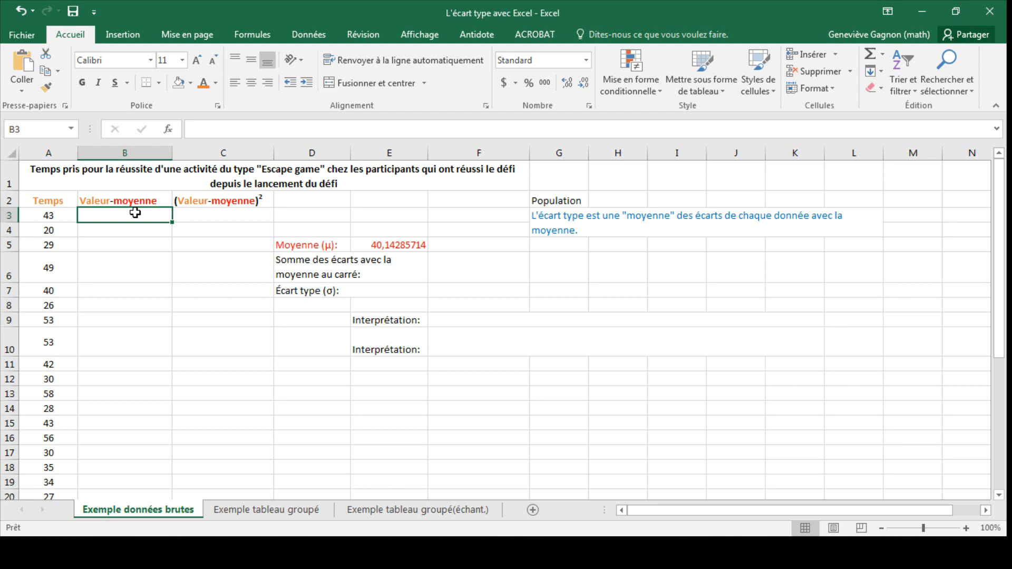
{"action": "type", "text": "="}
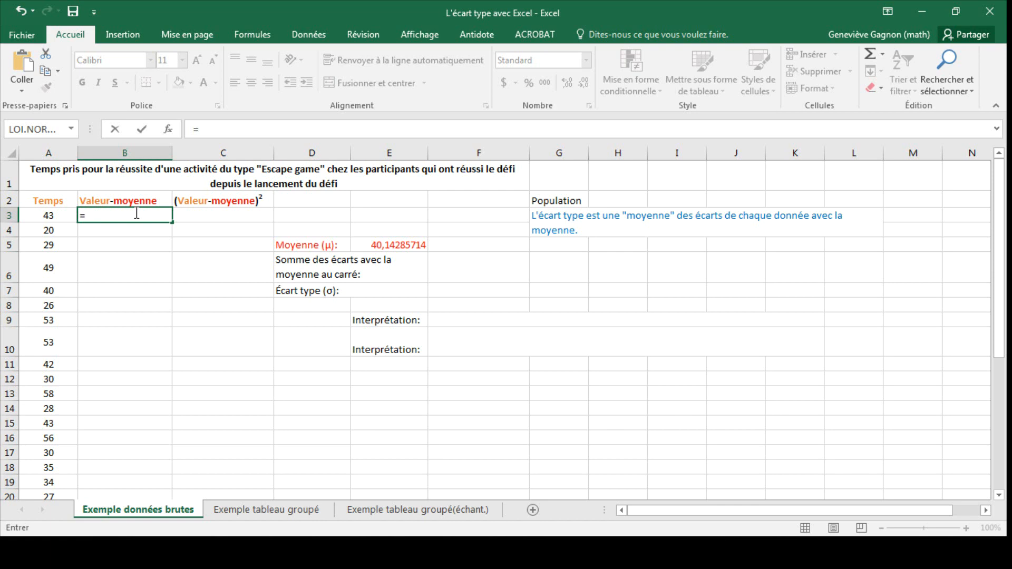
{"action": "left_click", "coordinate": [34, 216]}
{"action": "type", "text": "-"}
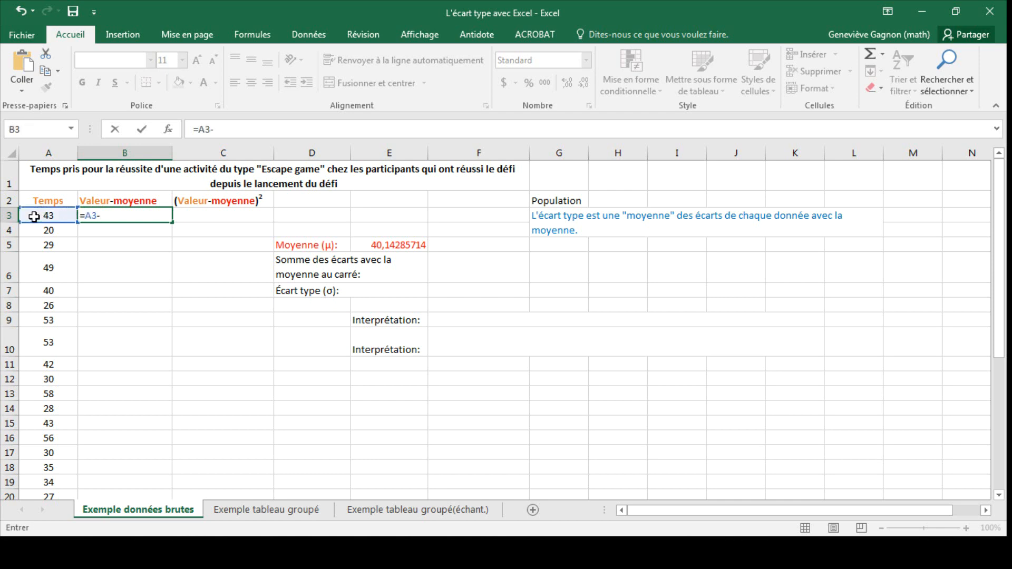
{"action": "left_click", "coordinate": [399, 242]}
{"action": "key", "text": "Return"}
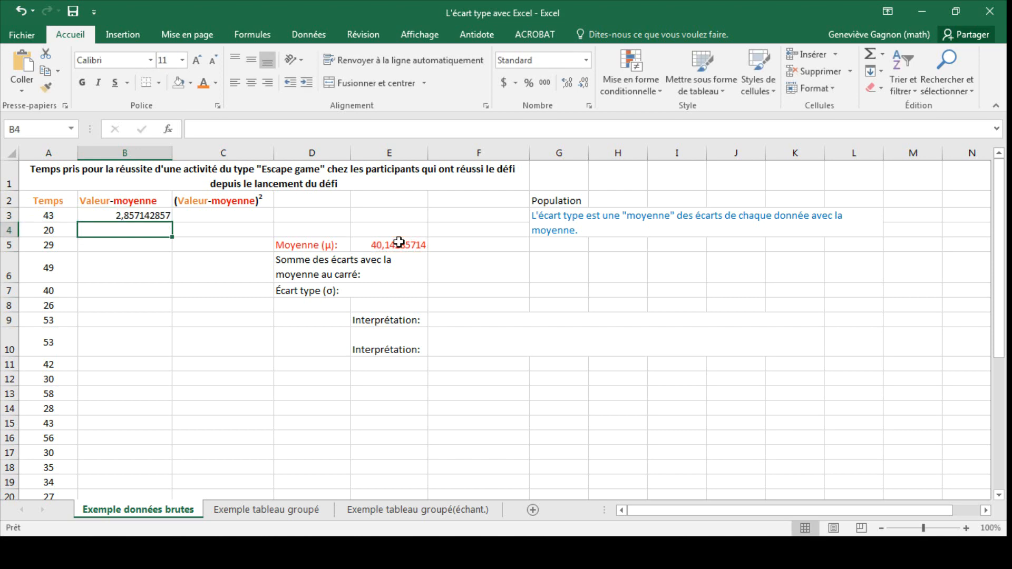
Enter =A4-E5 in B4 to calculate the second time's deviation from the mean
{"action": "type", "text": "="}
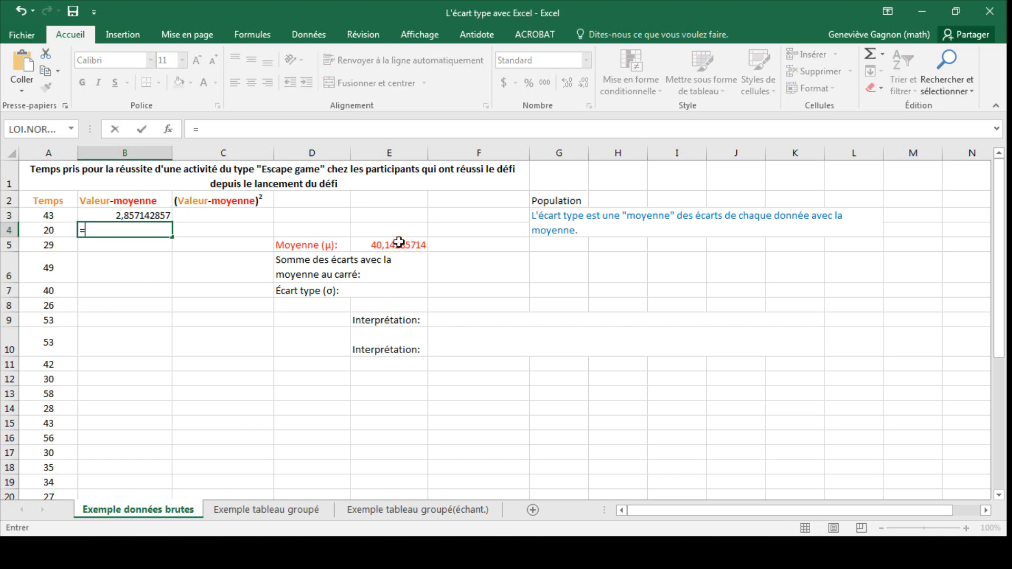
{"action": "left_click", "coordinate": [65, 231]}
{"action": "type", "text": "-"}
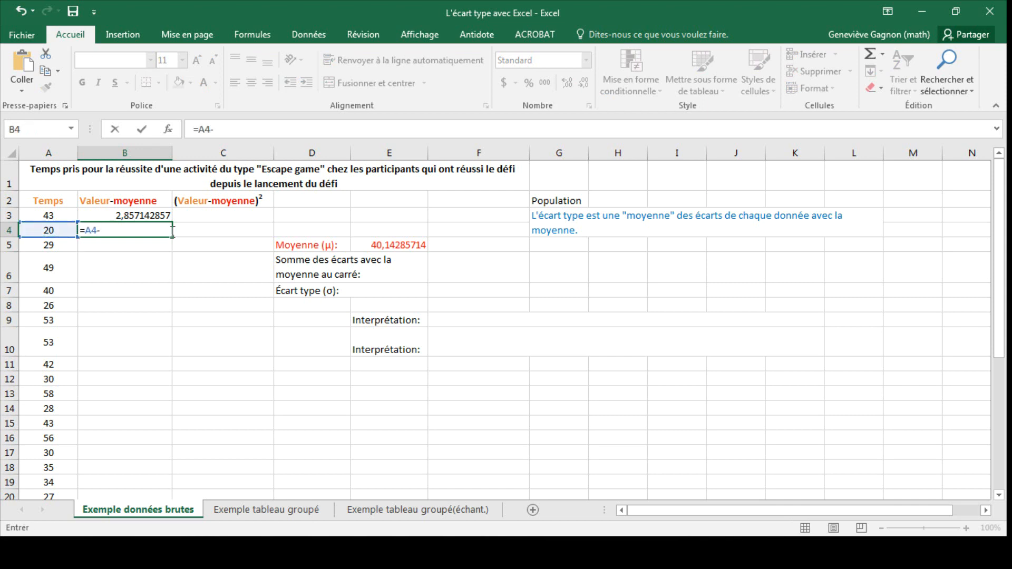
{"action": "left_click", "coordinate": [374, 244]}
{"action": "key", "text": "Return"}
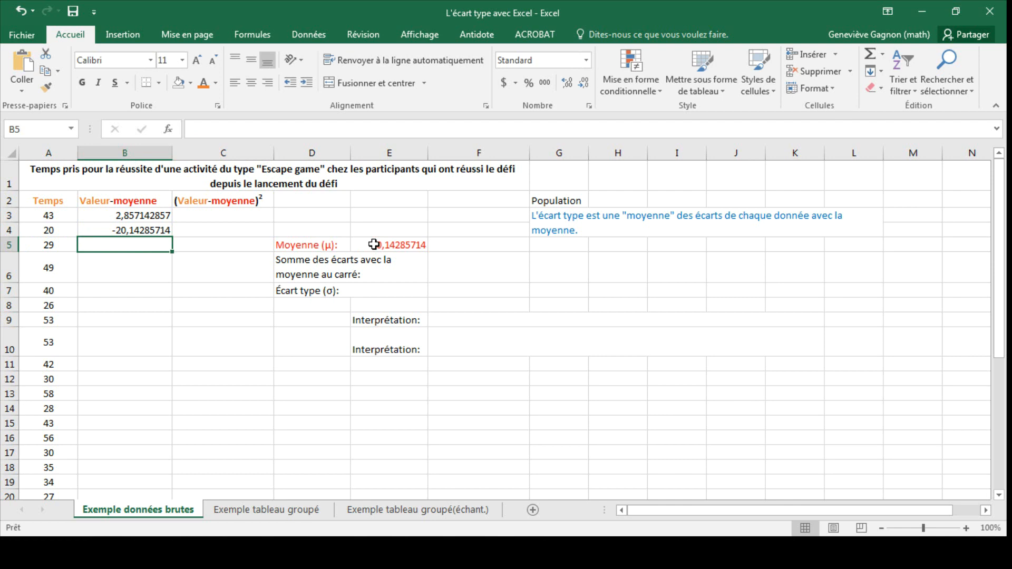
Make the reference to the mean absolute in B3, so the formula reads =A3-$E$5
{"action": "left_click", "coordinate": [124, 230]}
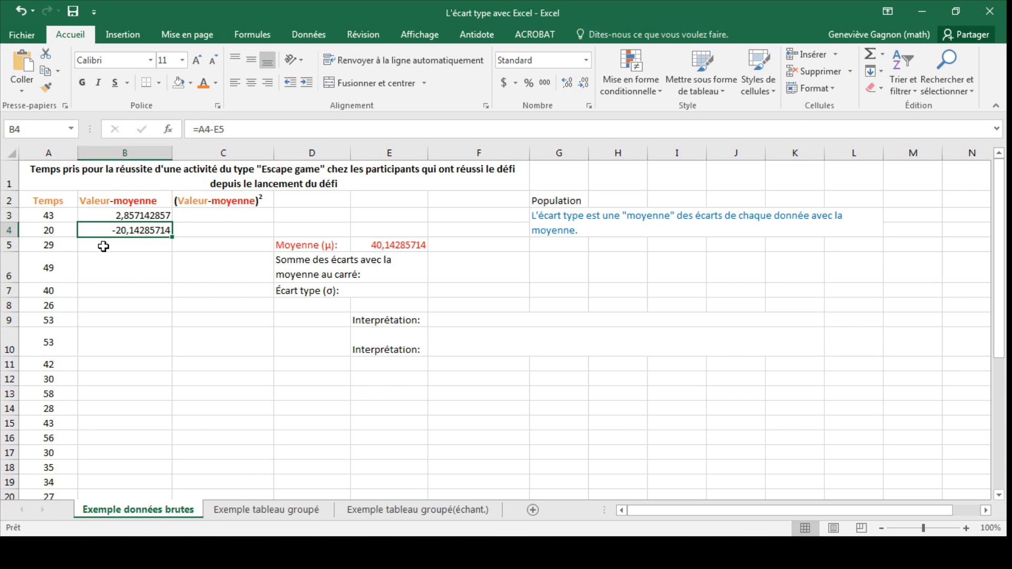
{"action": "left_click", "coordinate": [146, 217]}
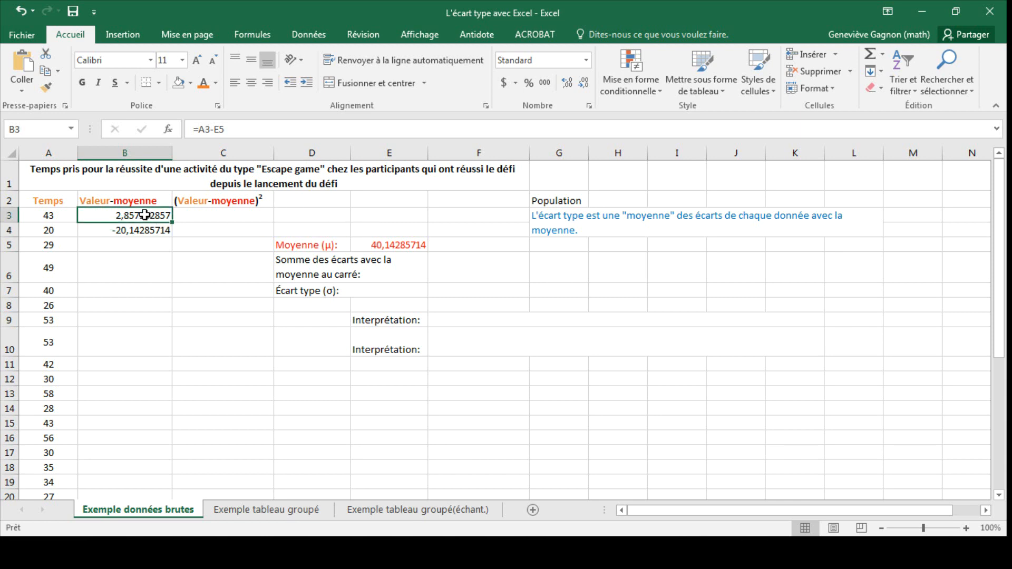
{"action": "left_click", "coordinate": [215, 130]}
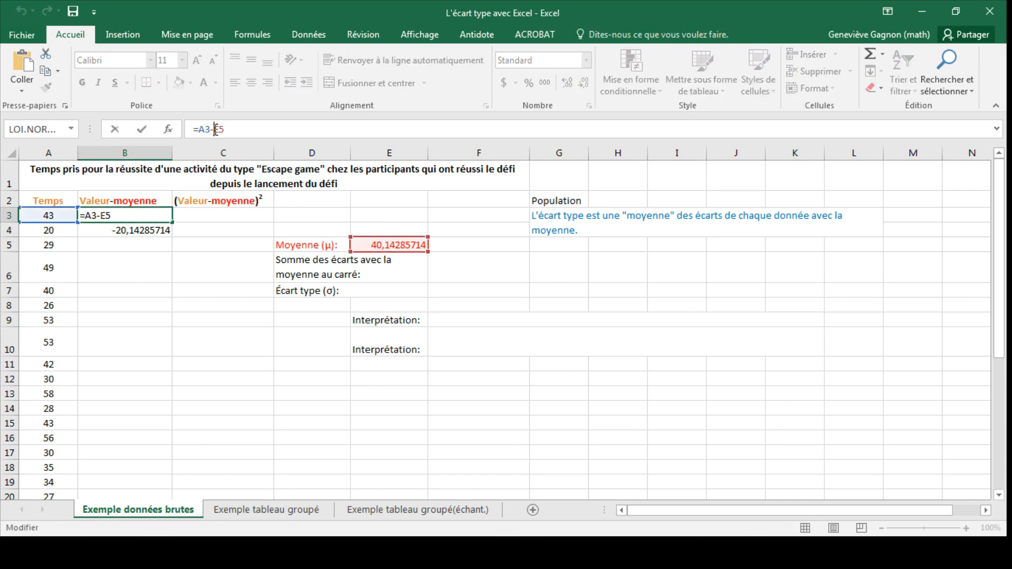
{"action": "key", "text": "F4"}
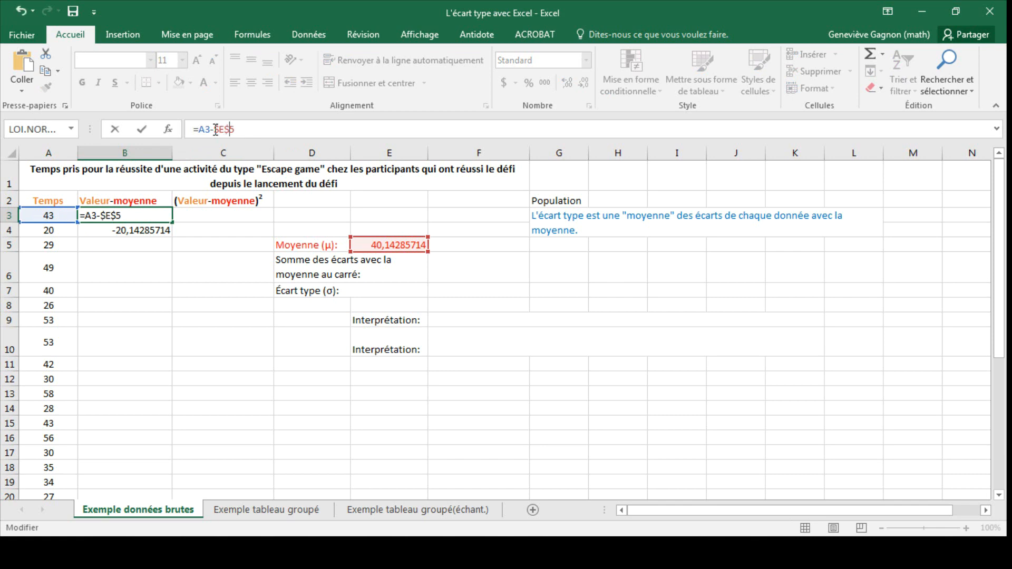
{"action": "key", "text": "Return"}
Fill the deviation formula from B3 down to B37 and look over the completed Valeur-moyenne column
{"action": "left_click", "coordinate": [161, 214]}
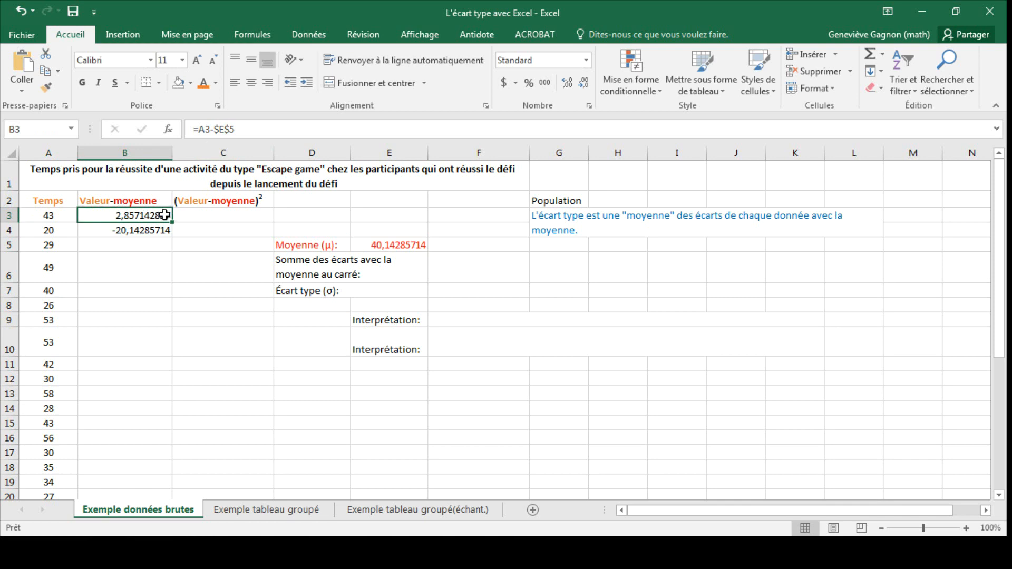
{"action": "left_click_drag", "start_coordinate": [172, 222], "coordinate": [151, 483]}
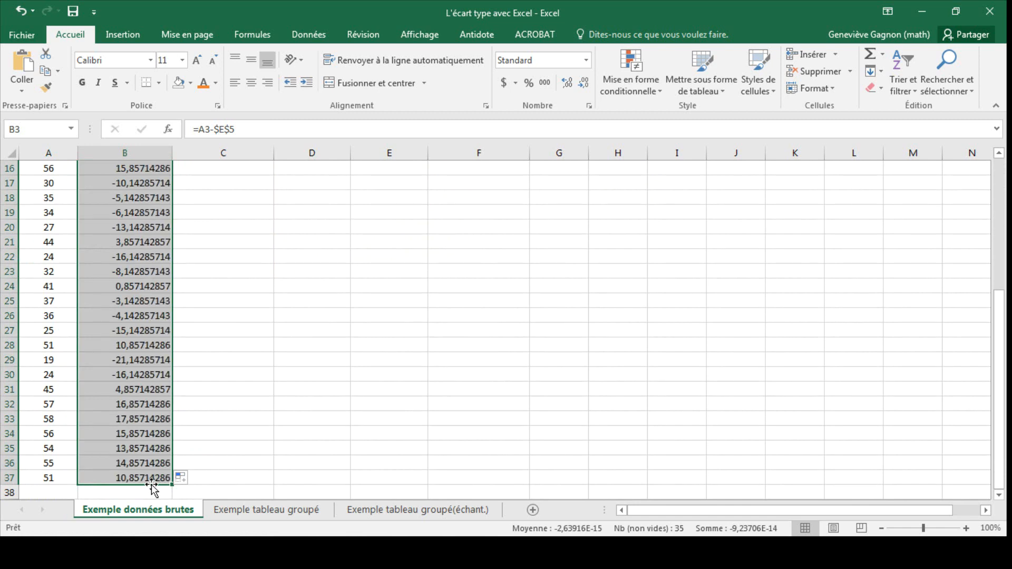
{"action": "left_click_drag", "start_coordinate": [1004, 329], "coordinate": [996, 199]}
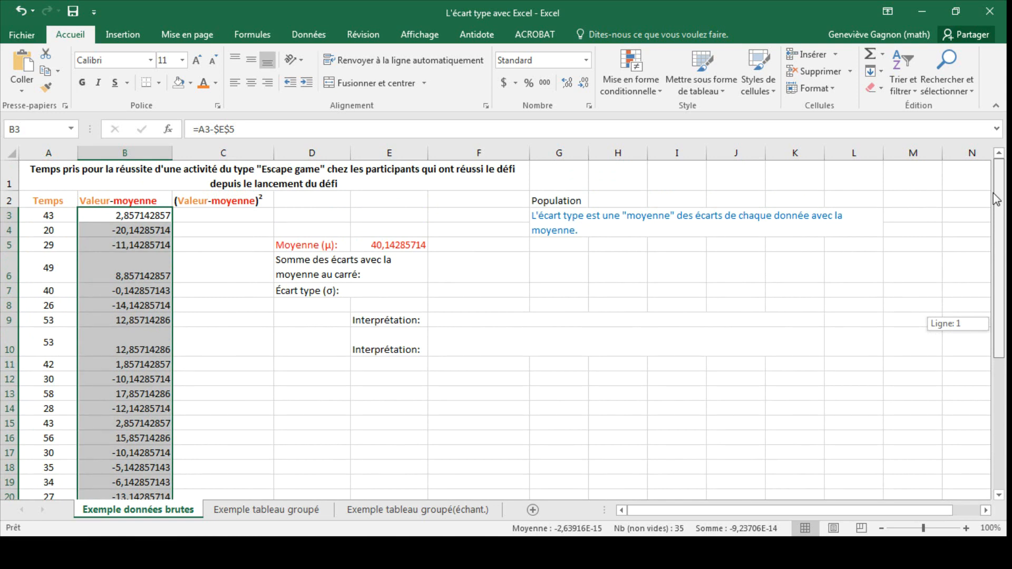
{"action": "left_click_drag", "start_coordinate": [996, 199], "coordinate": [999, 329]}
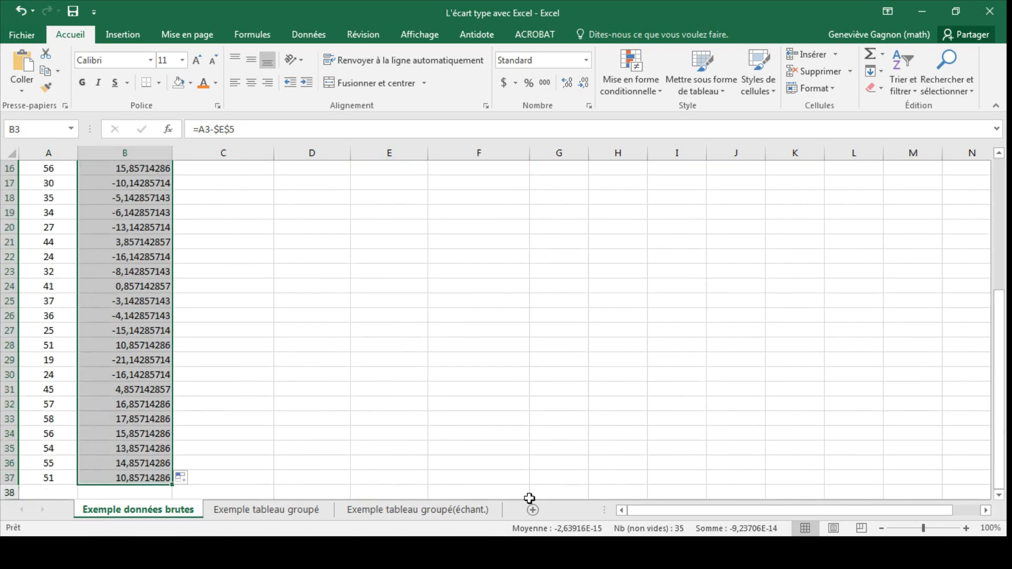
Enter =SOMME(B3:B37)/35 in B38 to average the deviations from the mean, and check the formula
{"action": "left_click", "coordinate": [146, 489]}
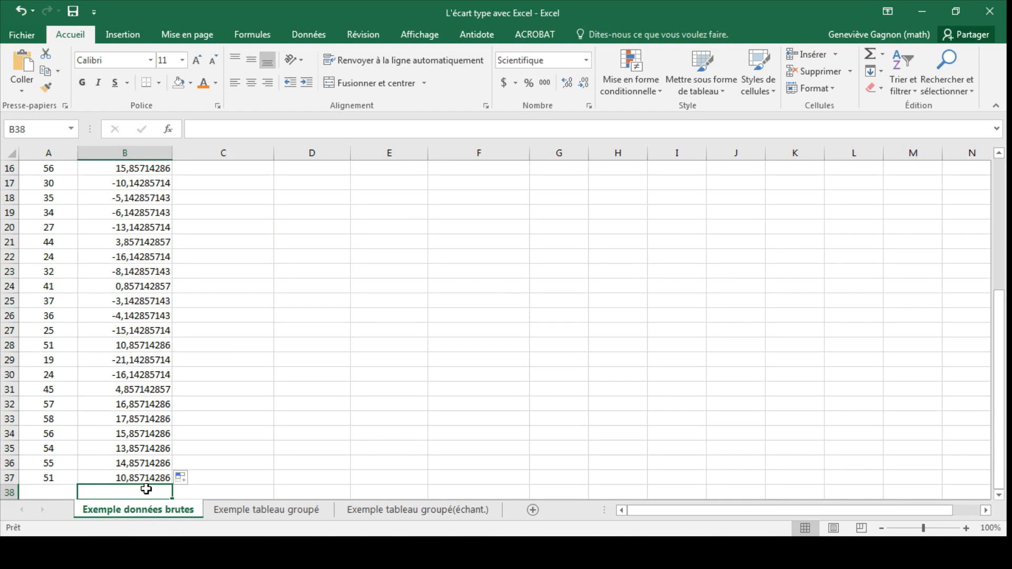
{"action": "type", "text": "="}
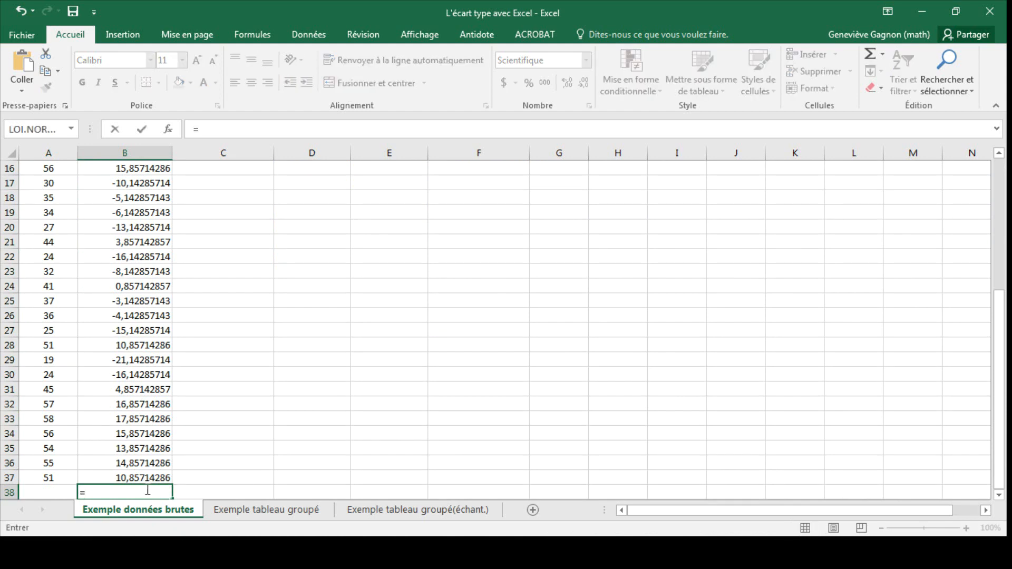
{"action": "type", "text": "somme("}
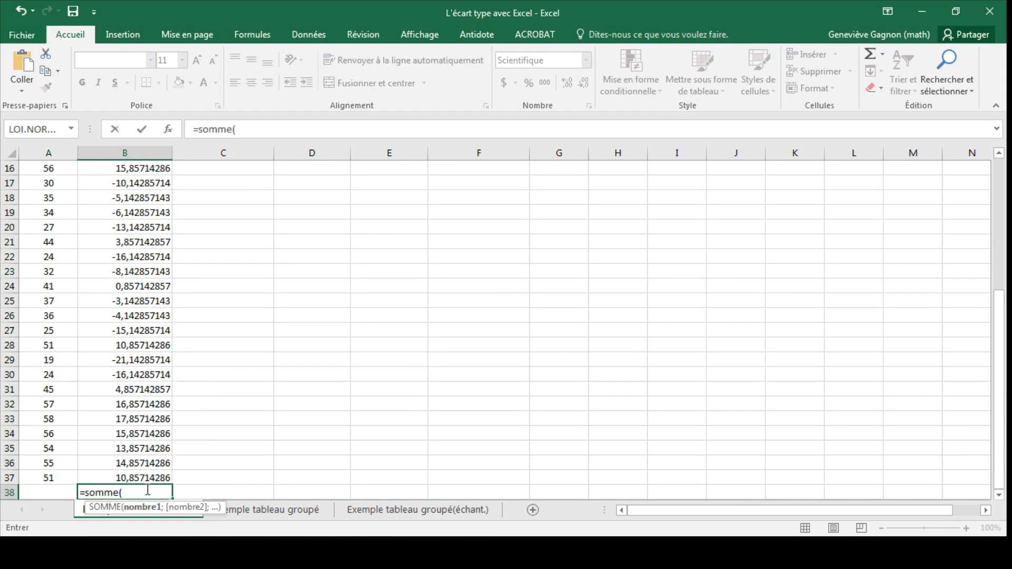
{"action": "left_click_drag", "start_coordinate": [140, 476], "coordinate": [135, 217]}
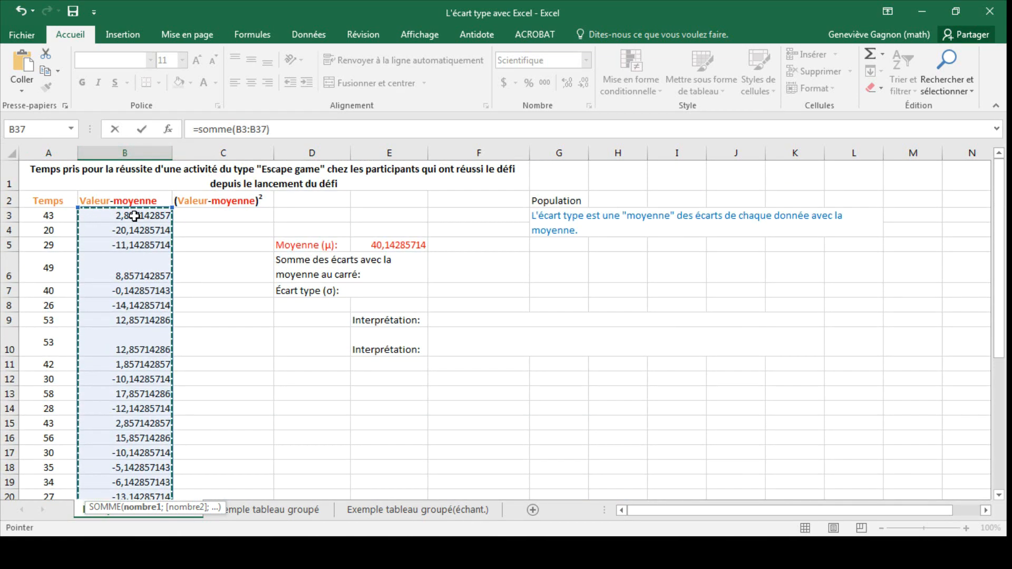
{"action": "type", "text": ")"}
{"action": "left_click", "coordinate": [295, 128]}
{"action": "type", "text": "/"}
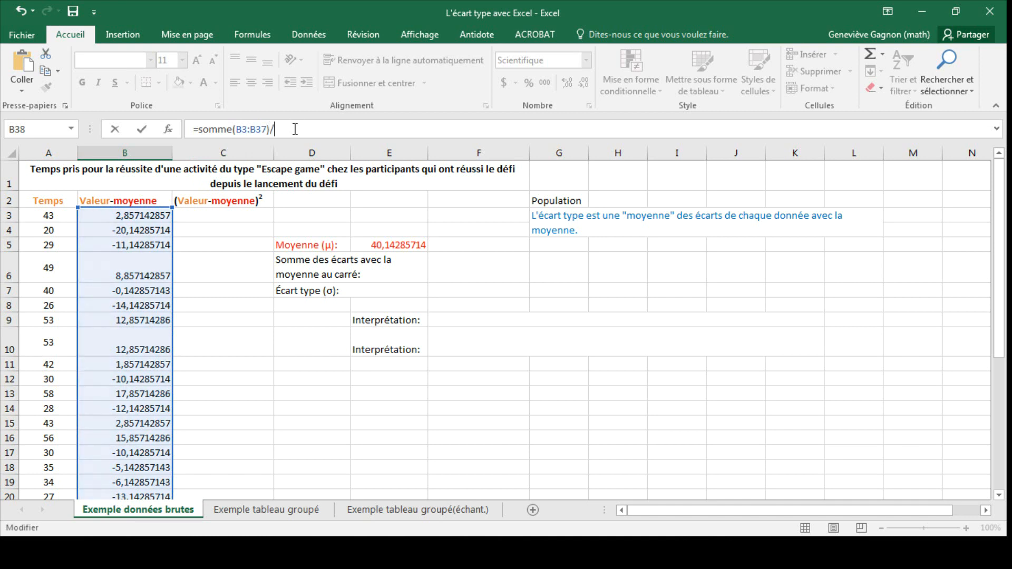
{"action": "type", "text": "35"}
{"action": "key", "text": "Return"}
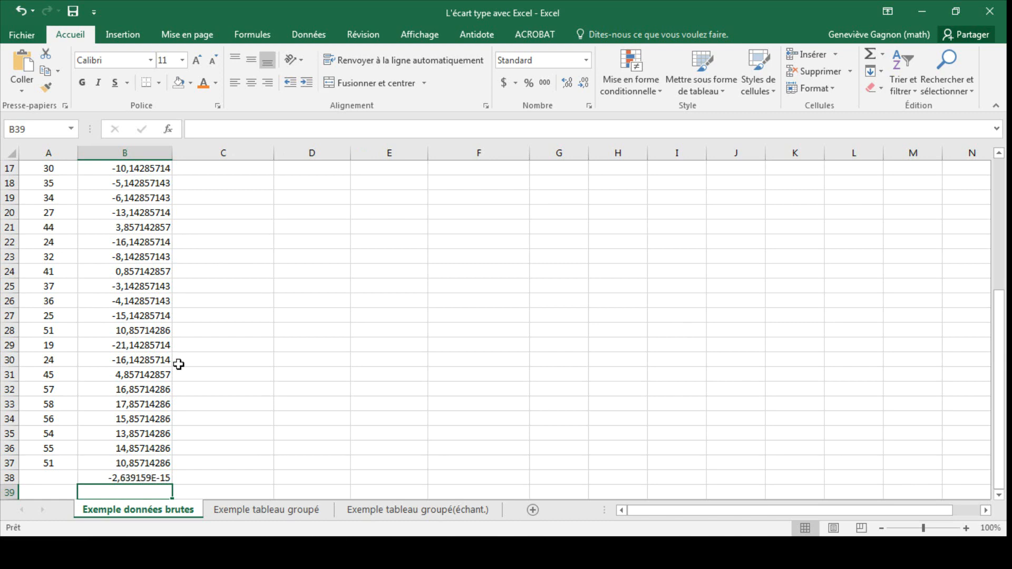
{"action": "left_click", "coordinate": [146, 478]}
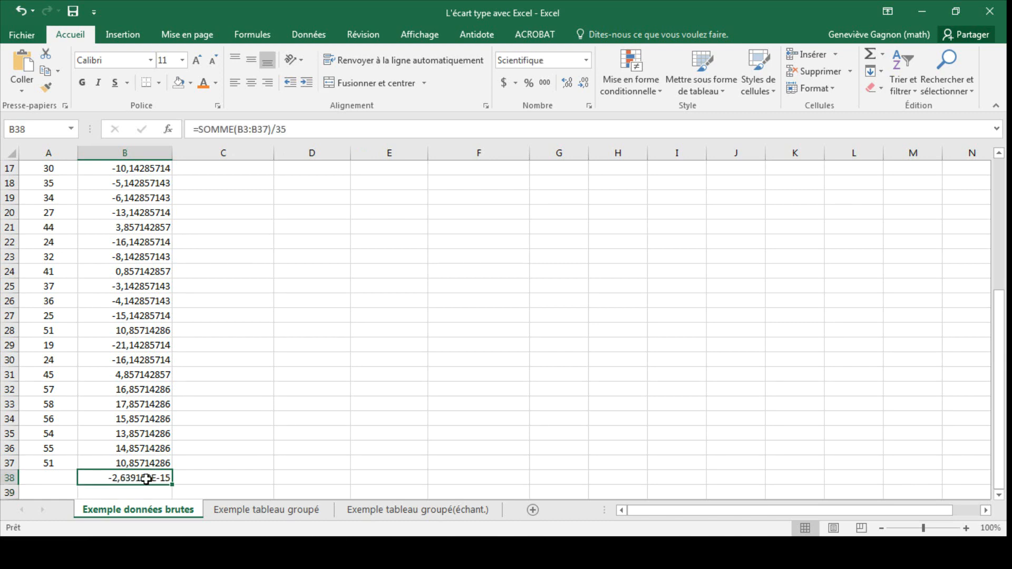
{"action": "left_click", "coordinate": [298, 130]}
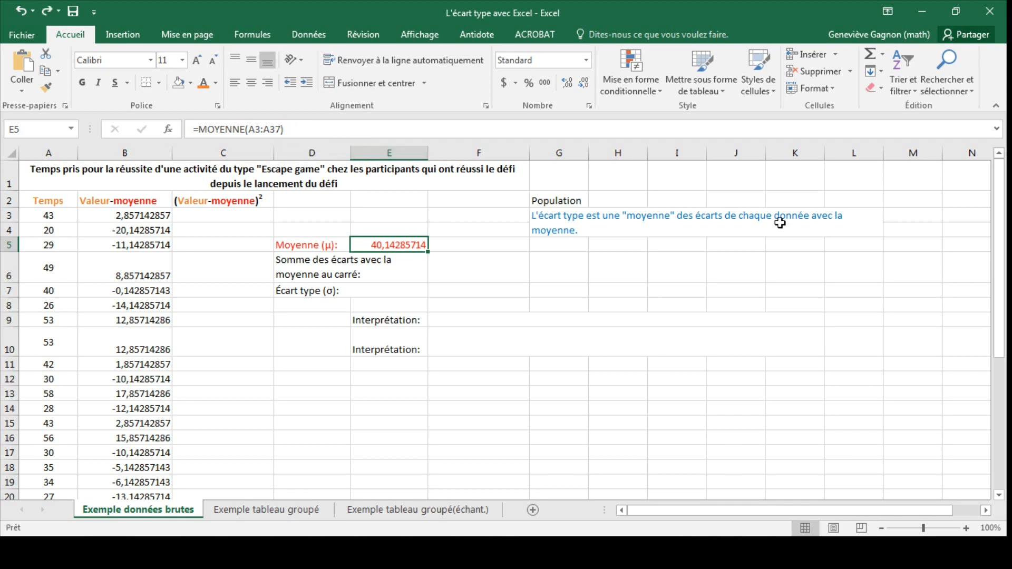
Delete the average-of-deviations formula from B38
{"action": "left_click_drag", "start_coordinate": [1001, 290], "coordinate": [1001, 297]}
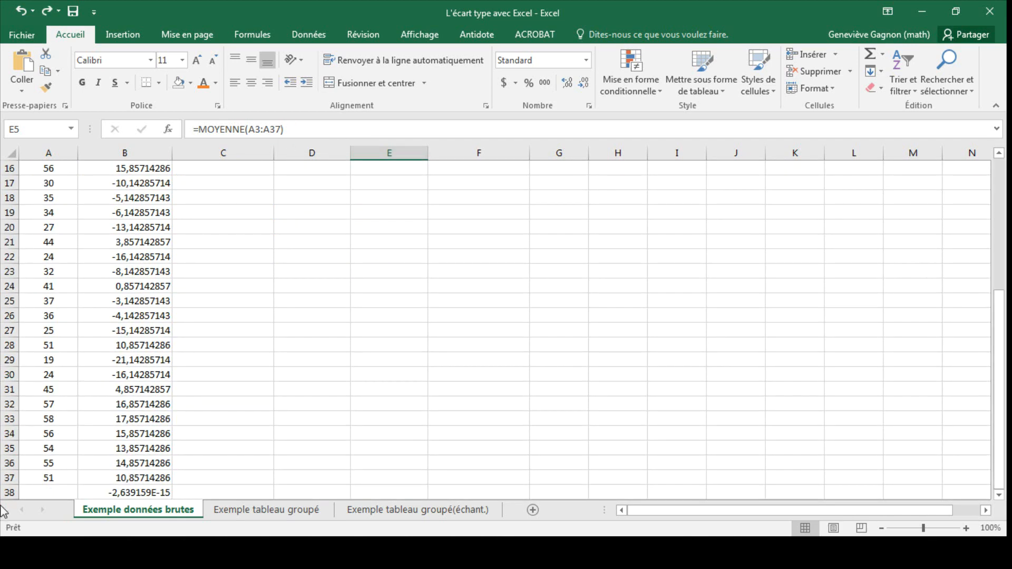
{"action": "left_click", "coordinate": [116, 493]}
{"action": "key", "text": "Delete"}
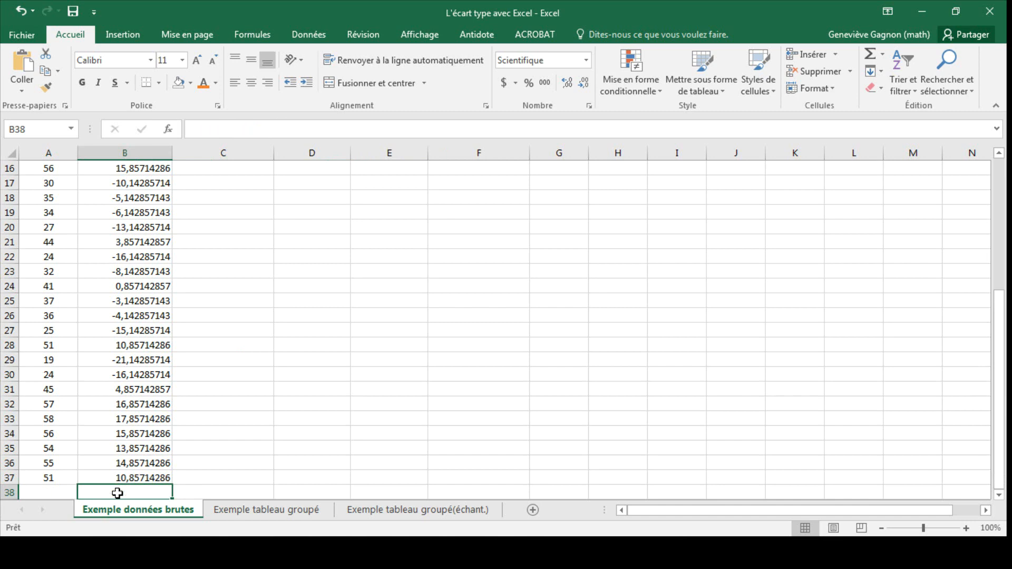
{"action": "left_click_drag", "start_coordinate": [999, 351], "coordinate": [998, 222]}
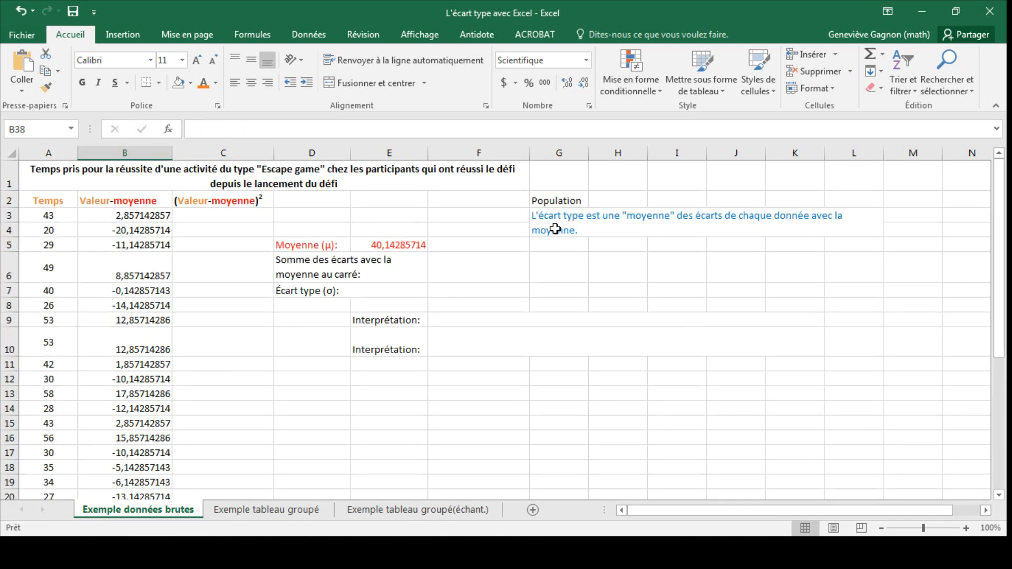
Enter =B3^2 in C3 to square the first time's deviation from the mean
{"action": "left_click", "coordinate": [238, 217]}
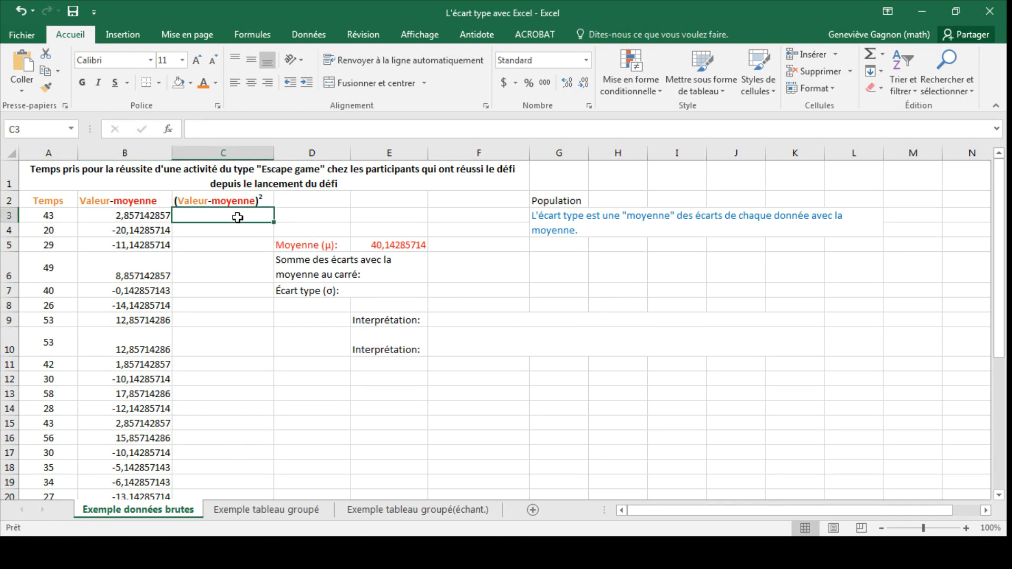
{"action": "type", "text": "="}
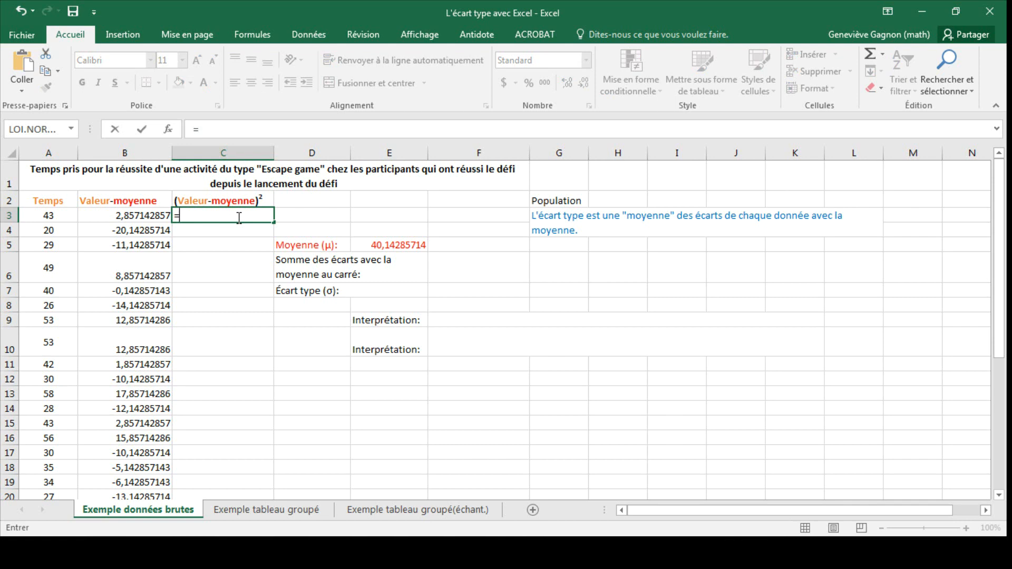
{"action": "left_click", "coordinate": [156, 217]}
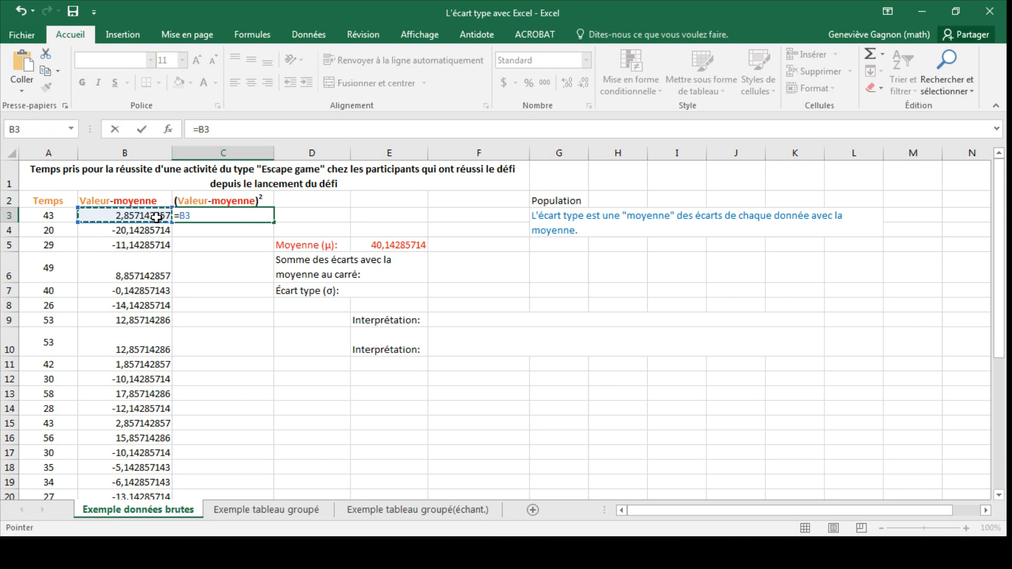
{"action": "type", "text": "^2"}
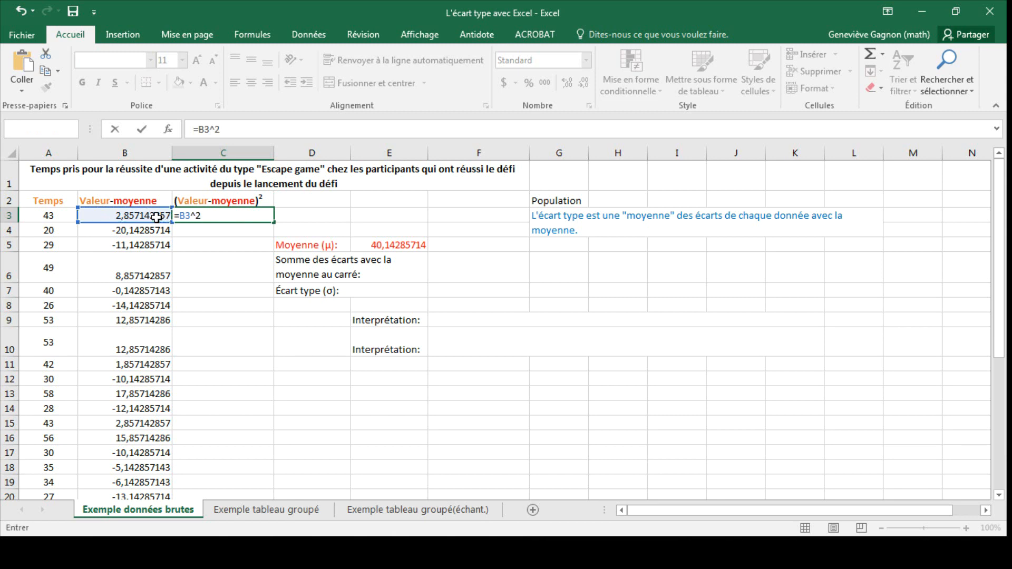
{"action": "key", "text": "Return"}
Fill the squared-deviation formula from C3 down to C37
{"action": "left_click", "coordinate": [202, 215]}
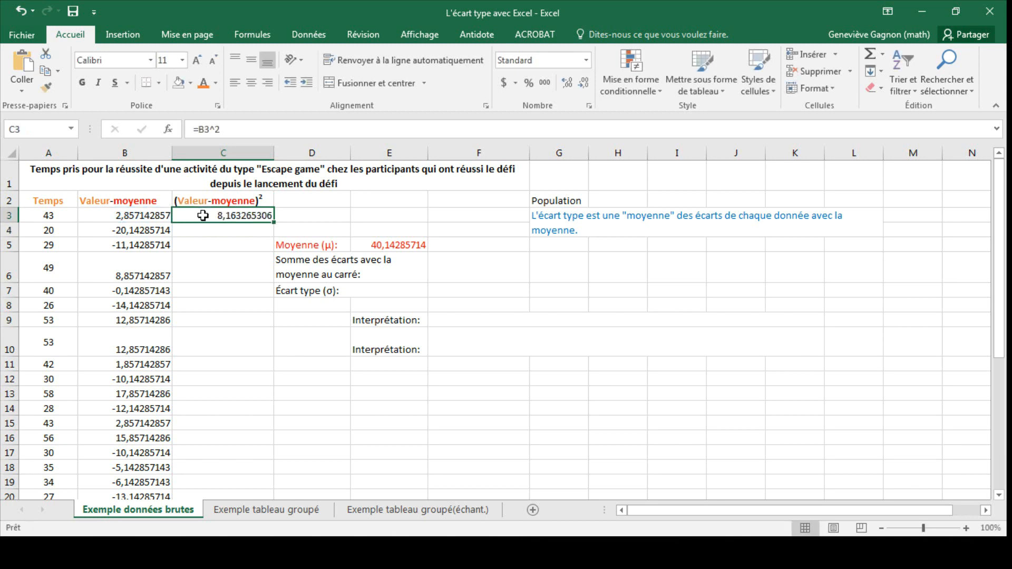
{"action": "left_click_drag", "start_coordinate": [276, 226], "coordinate": [277, 234]}
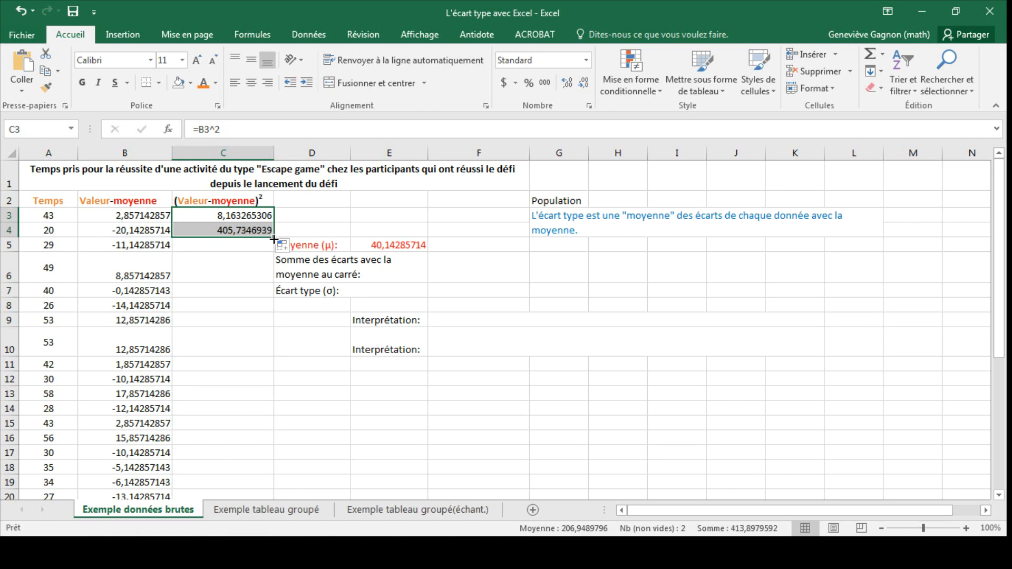
{"action": "mouse_move", "coordinate": [273, 237]}
{"action": "left_mouse_down"}
{"action": "mouse_move", "coordinate": [283, 472]}
{"action": "mouse_move", "coordinate": [274, 498]}
{"action": "mouse_move", "coordinate": [250, 488]}
{"action": "left_mouse_up"}
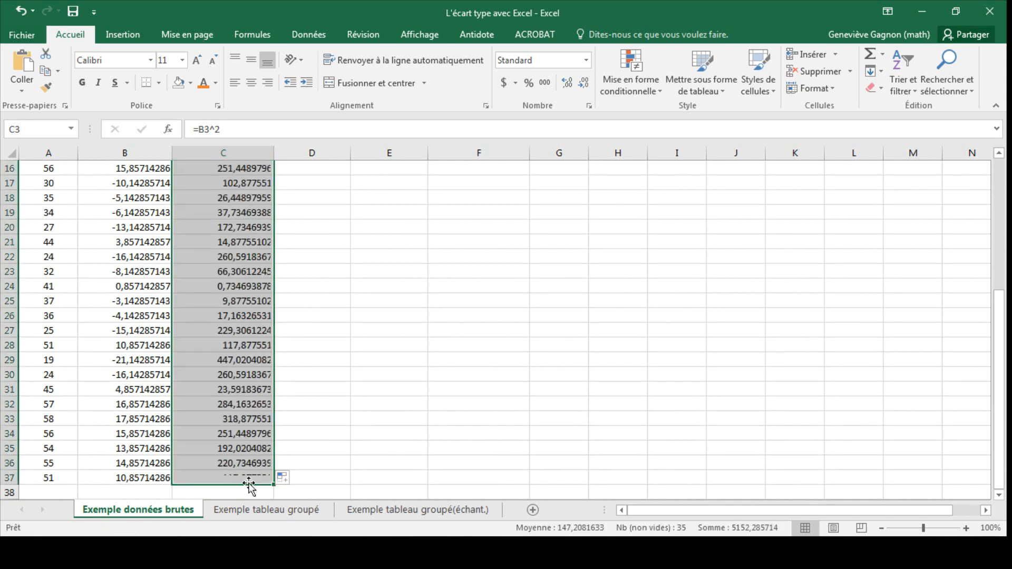
{"action": "left_click_drag", "start_coordinate": [998, 369], "coordinate": [999, 232]}
{"action": "left_click", "coordinate": [234, 213]}
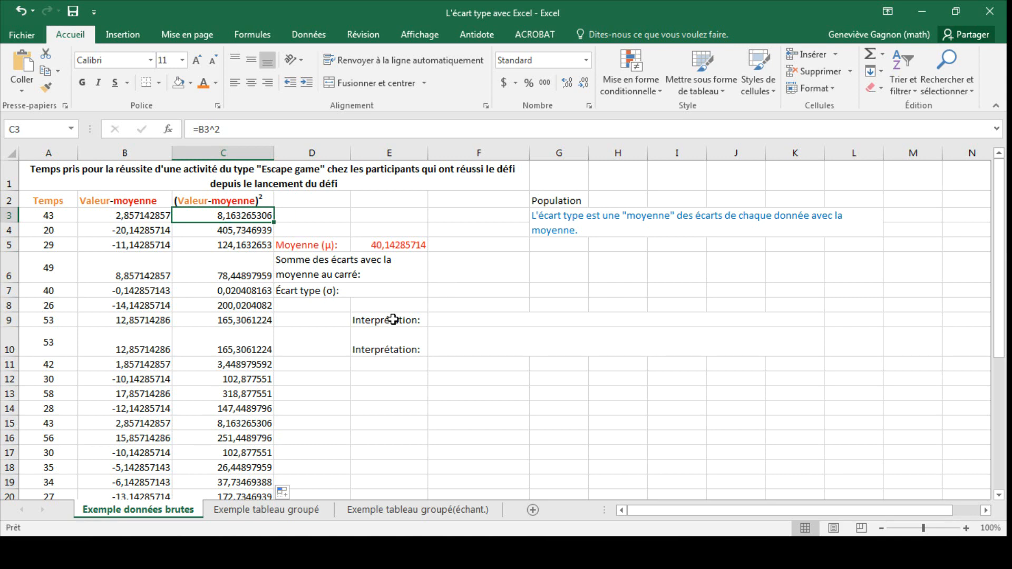
Enter a SOMME formula over C3:C37 in F6 to total the squared deviations
{"action": "left_click", "coordinate": [459, 270]}
{"action": "type", "text": "=somme("}
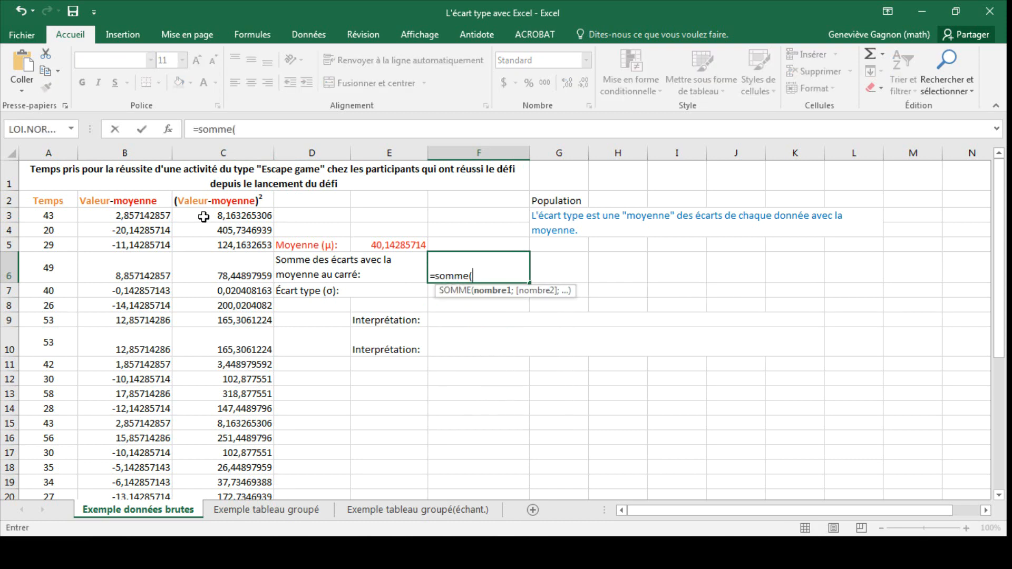
{"action": "left_click_drag", "start_coordinate": [200, 216], "coordinate": [210, 478]}
{"action": "key", "text": "Return"}
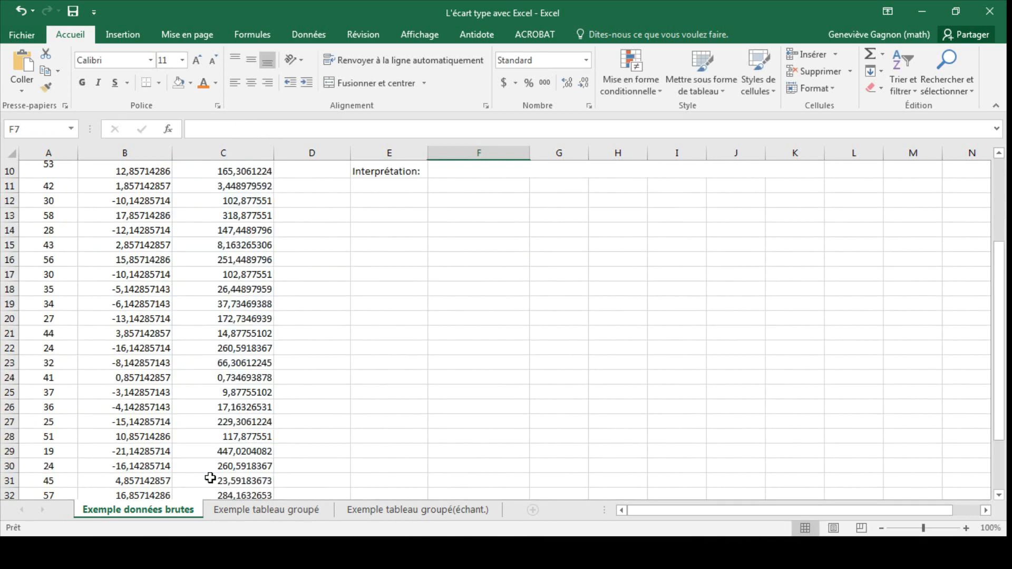
Enter =F6/35 in F7, beside Écart type (σ), to divide the sum of squared deviations by the number of values
{"action": "left_click_drag", "start_coordinate": [1003, 340], "coordinate": [997, 282]}
{"action": "type", "text": "="}
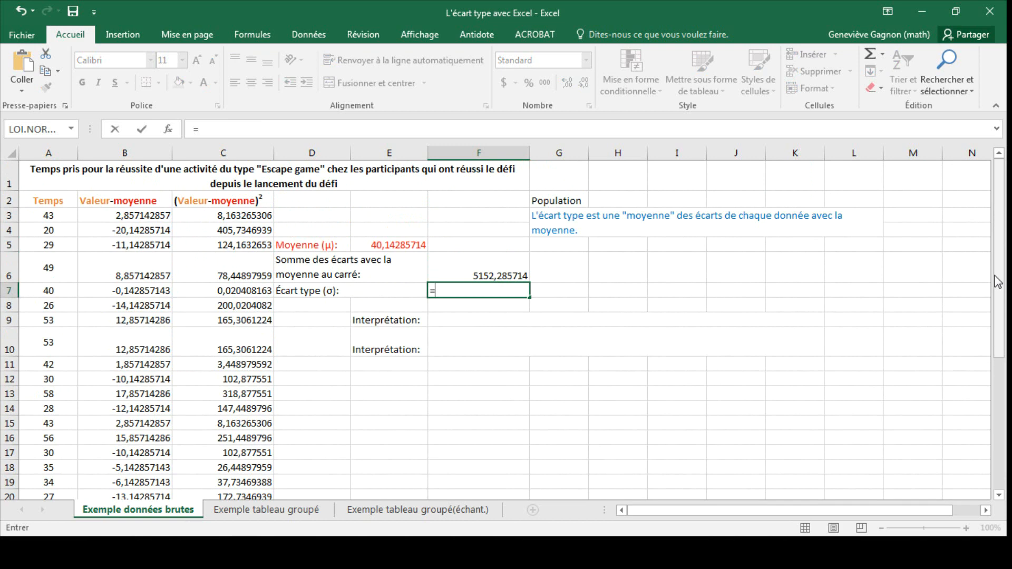
{"action": "left_click", "coordinate": [517, 270]}
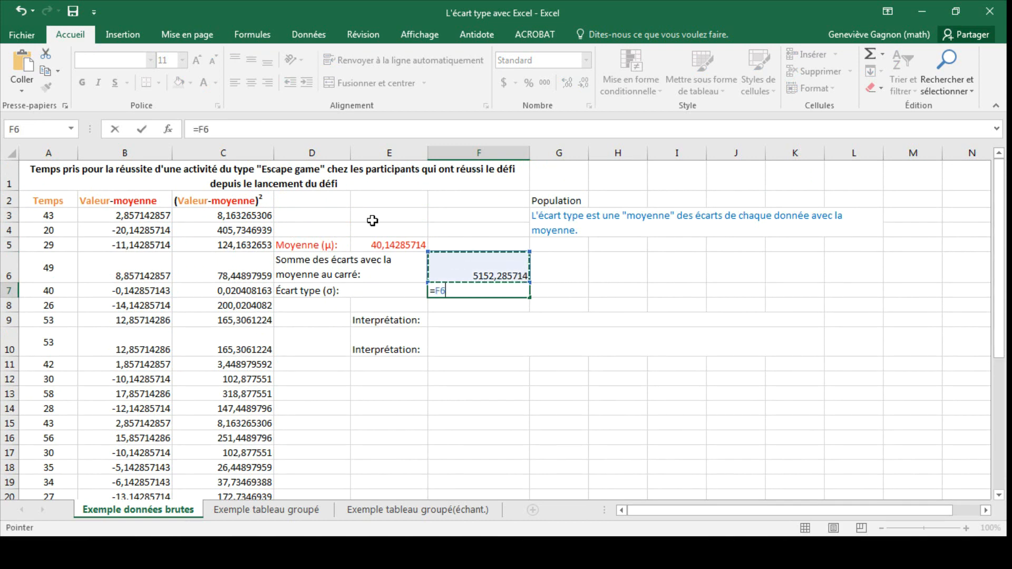
{"action": "type", "text": "/35"}
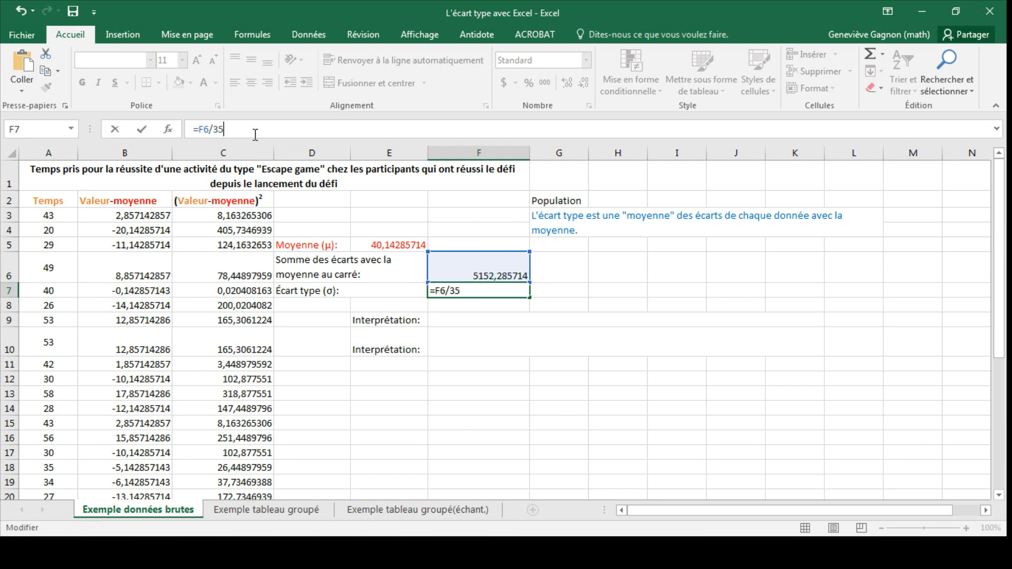
{"action": "key", "text": "Return"}
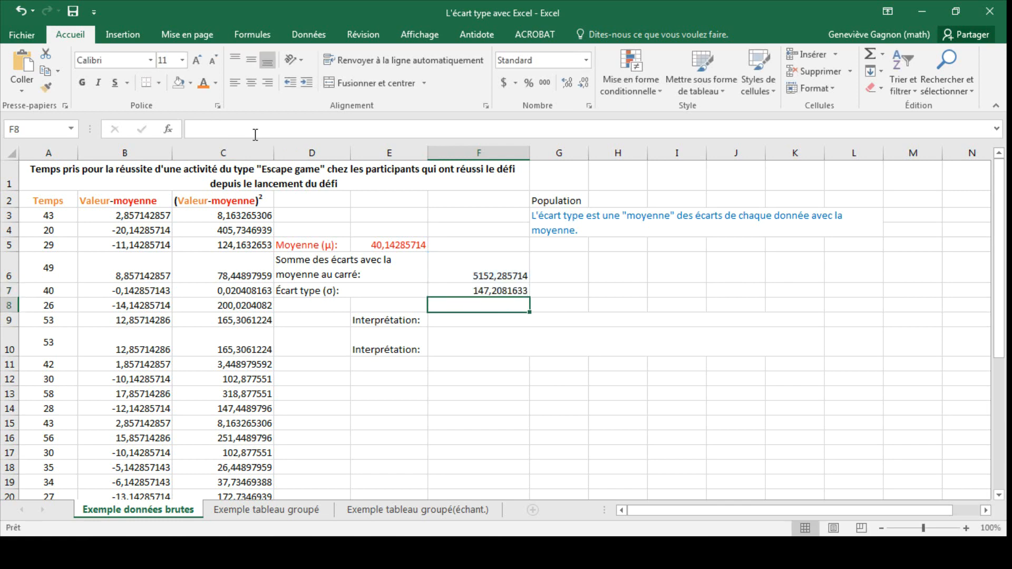
Wrap the F7 formula in a square root so it reads =RACINE(F6/35), giving the population standard deviation
{"action": "left_click", "coordinate": [464, 291]}
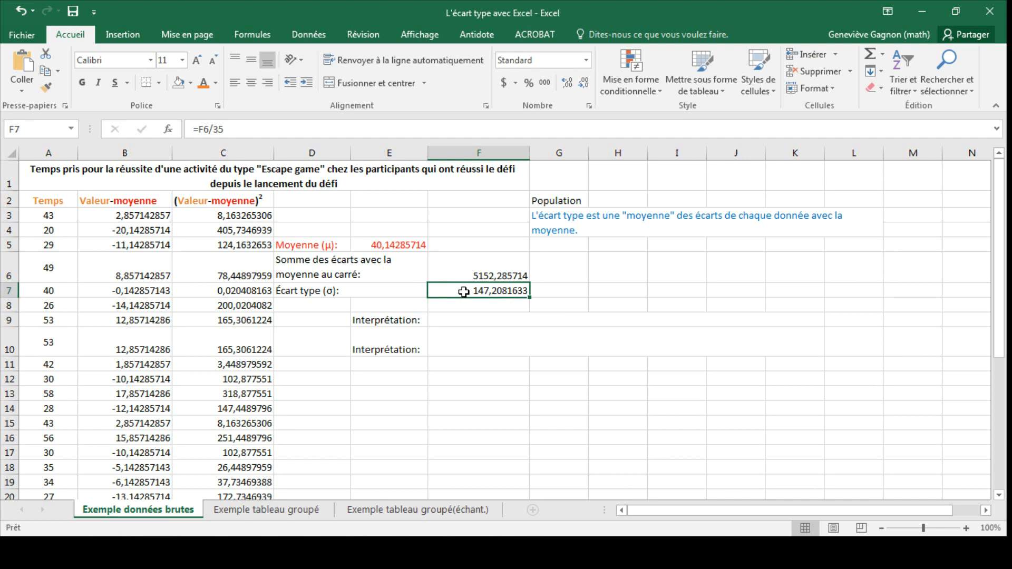
{"action": "left_click", "coordinate": [199, 129]}
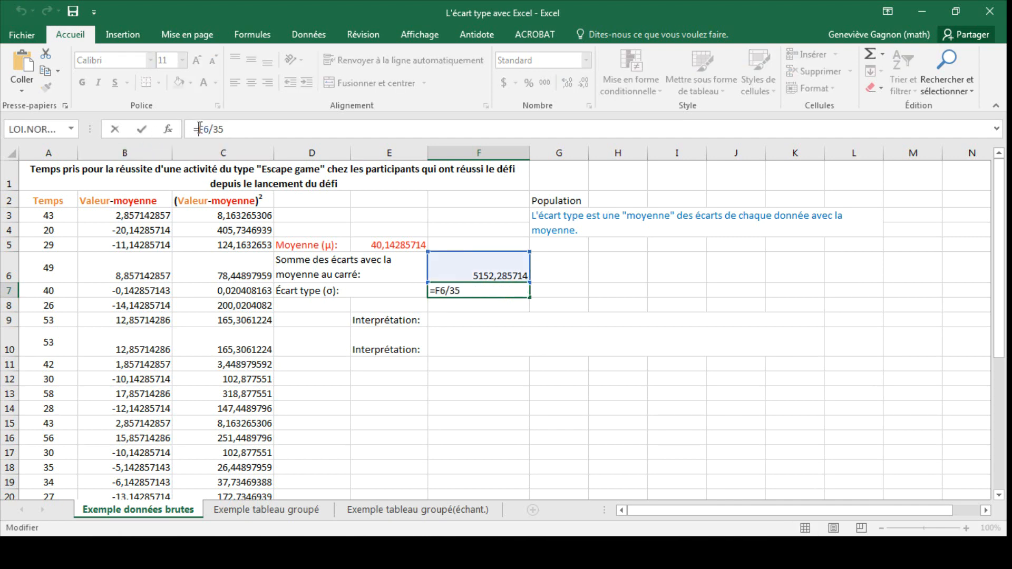
{"action": "type", "text": "racine("}
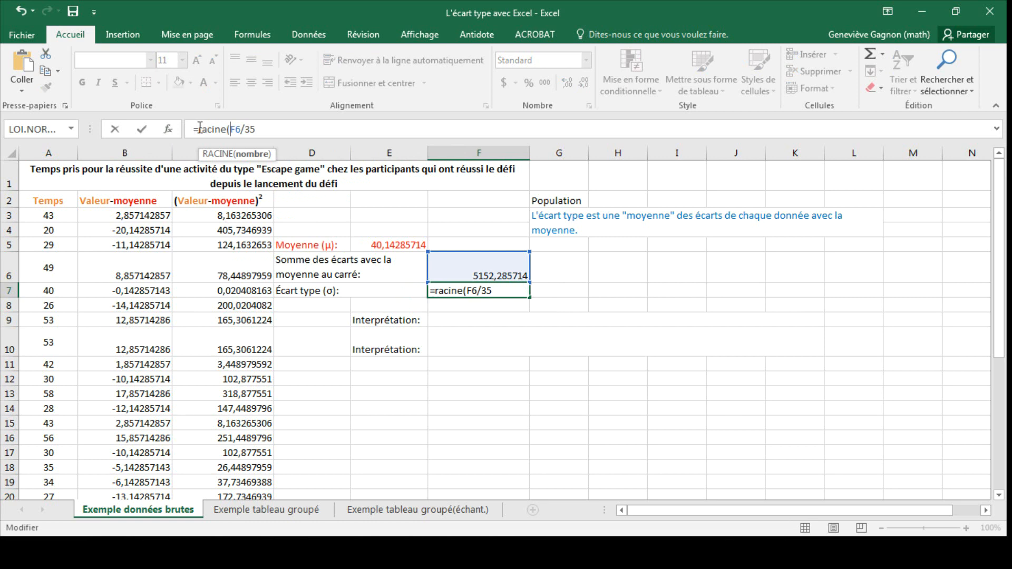
{"action": "left_click", "coordinate": [284, 129]}
{"action": "type", "text": ")"}
{"action": "key", "text": "Return"}
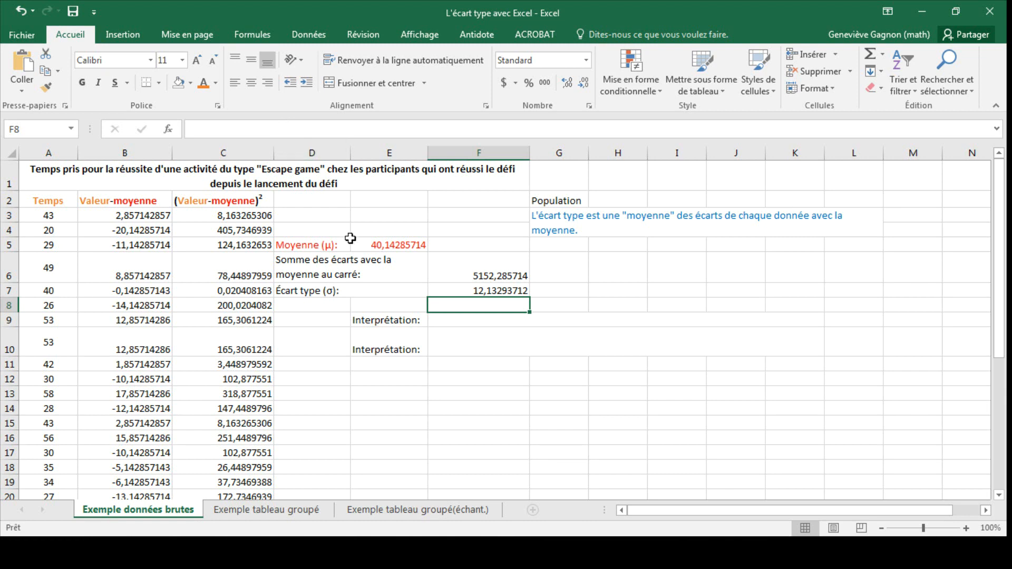
Start the first interpretation in F9 with the text "En moyenne, les participants ont un écart de 12,13 min"
{"action": "left_click", "coordinate": [457, 320]}
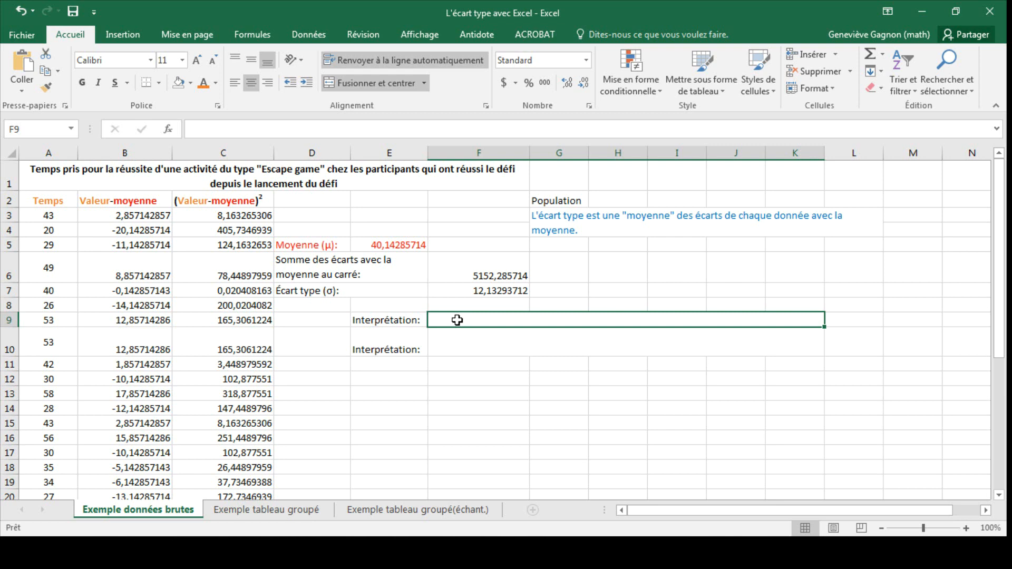
{"action": "type", "text": "En"}
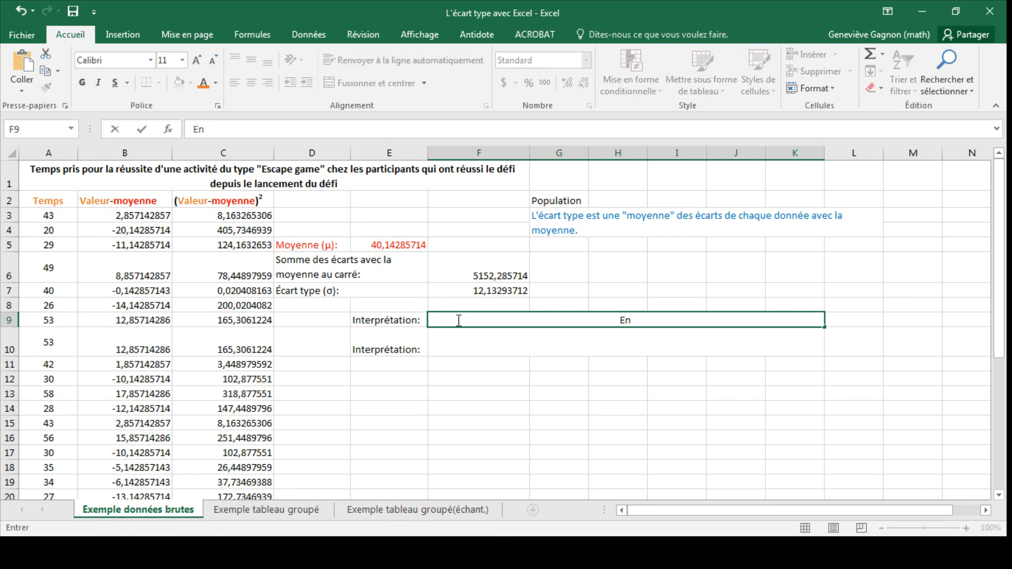
{"action": "type", "text": " moyenne,"}
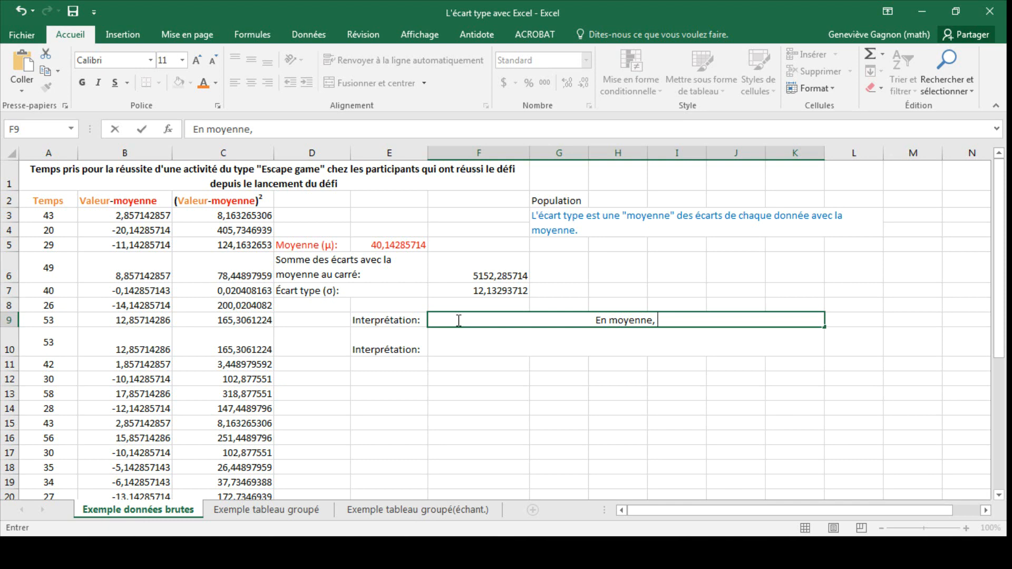
{"action": "type", "text": "les par"}
{"action": "type", "text": "pant"}
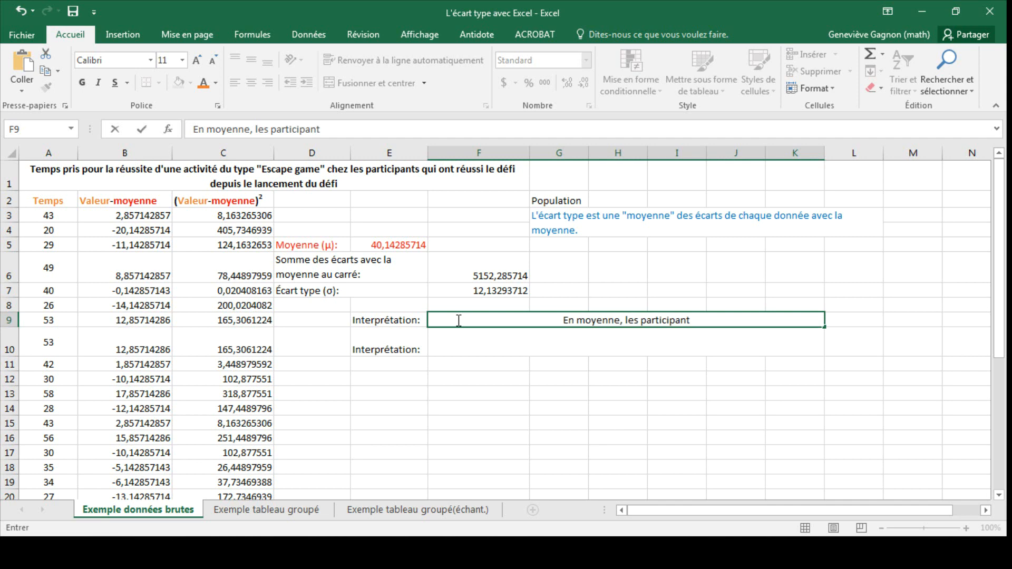
{"action": "type", "text": "s ont un écar"}
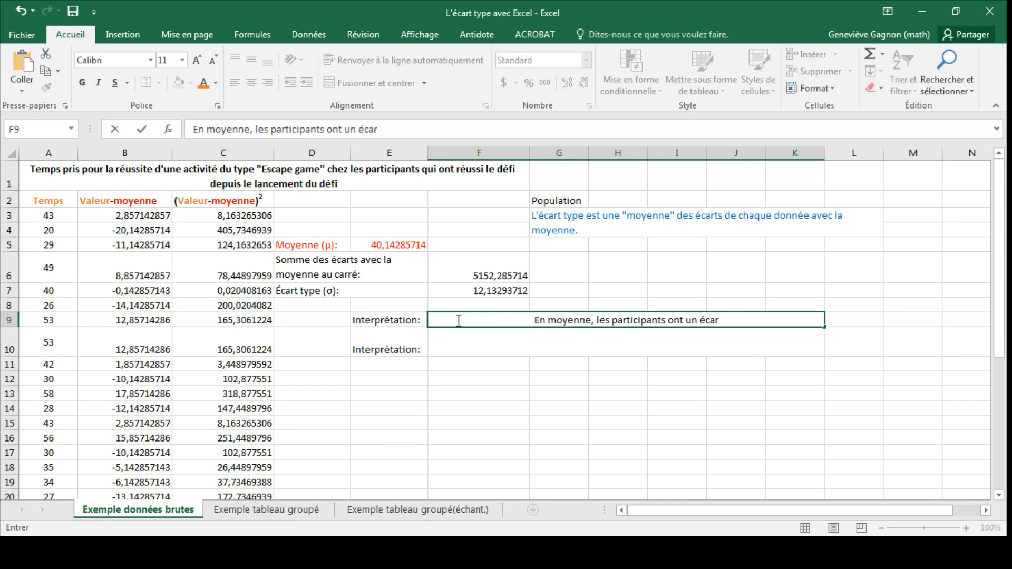
{"action": "type", "text": "t de 12,1"}
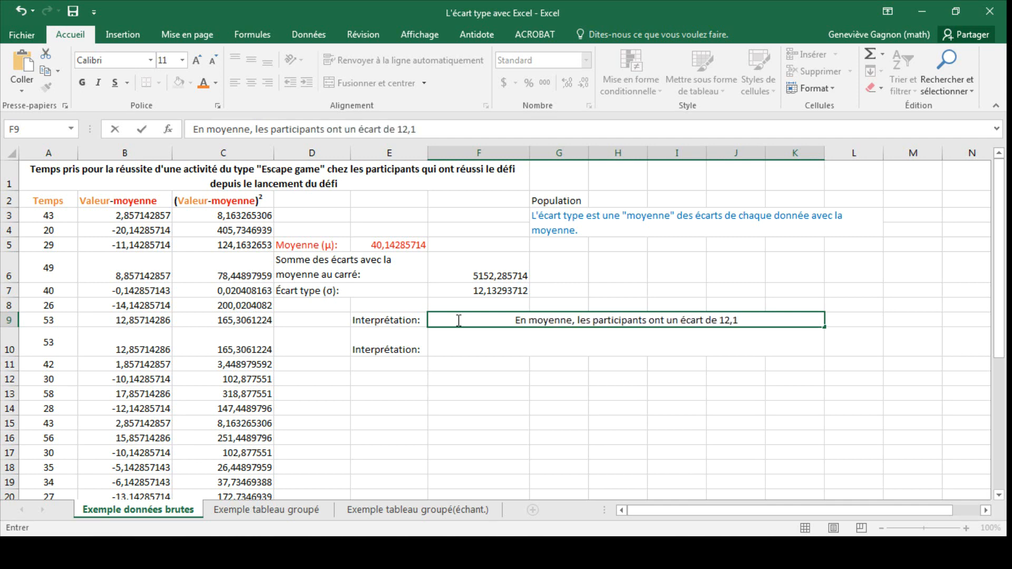
{"action": "type", "text": "3 min"}
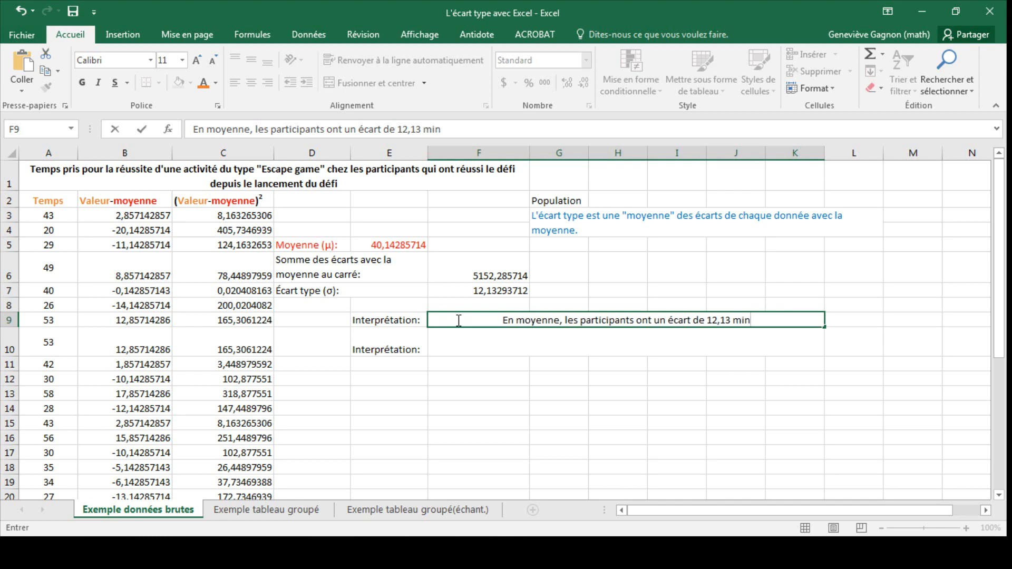
Complete the F9 interpretation with "avec le temps moyen de réalisation du défi" and enter it
{"action": "type", "text": " avec la mo"}
{"action": "key", "text": "BackSpace"}
{"action": "key", "text": "BackSpace"}
{"action": "key", "text": "BackSpace"}
{"action": "key", "text": "BackSpace"}
{"action": "type", "text": "e temps moyen"}
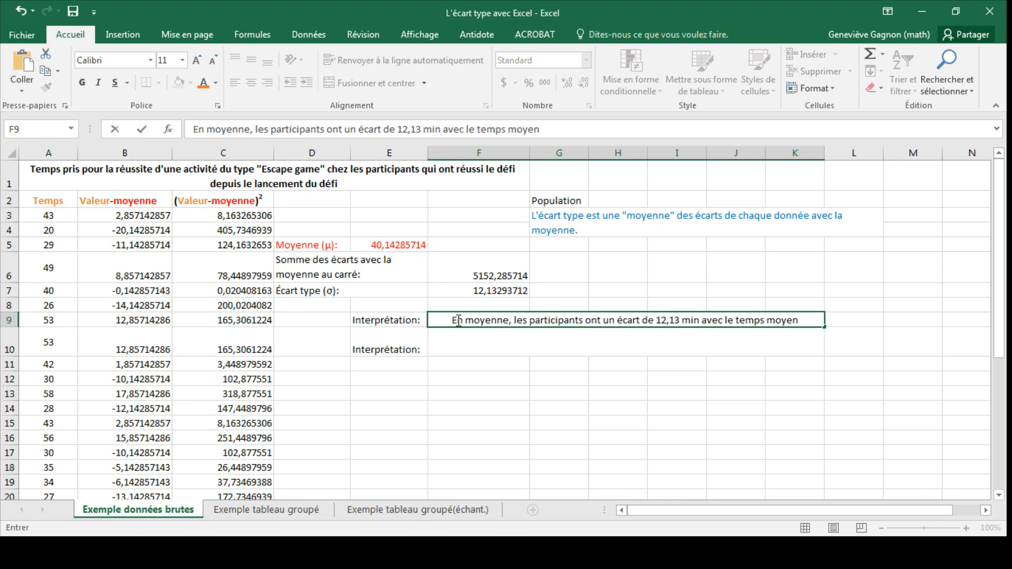
{"action": "type", "text": " de réalisation du fé"}
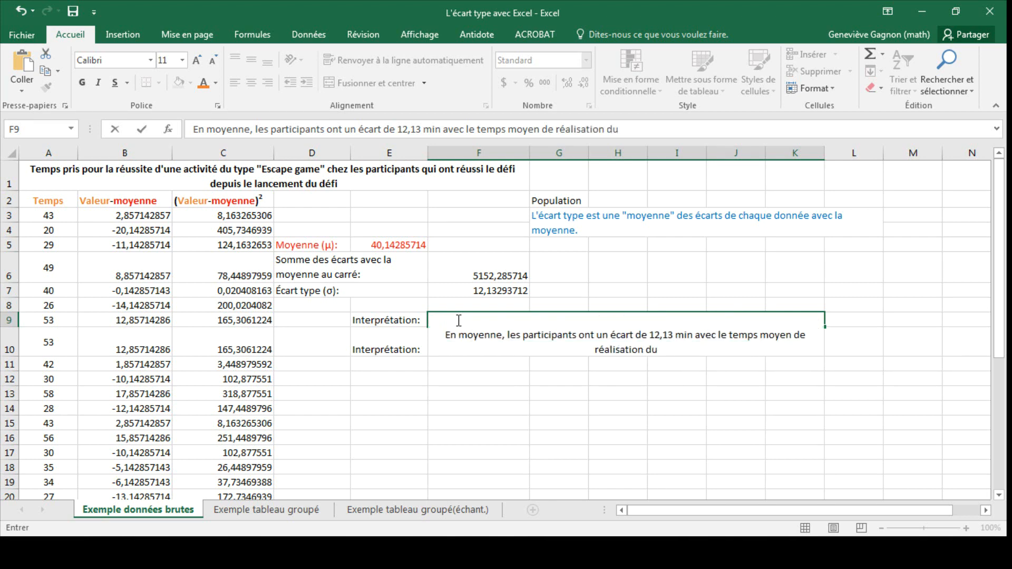
{"action": "key", "text": "BackSpace"}
{"action": "key", "text": "BackSpace"}
{"action": "type", "text": "défi"}
{"action": "key", "text": "Return"}
{"action": "key", "text": "Up"}
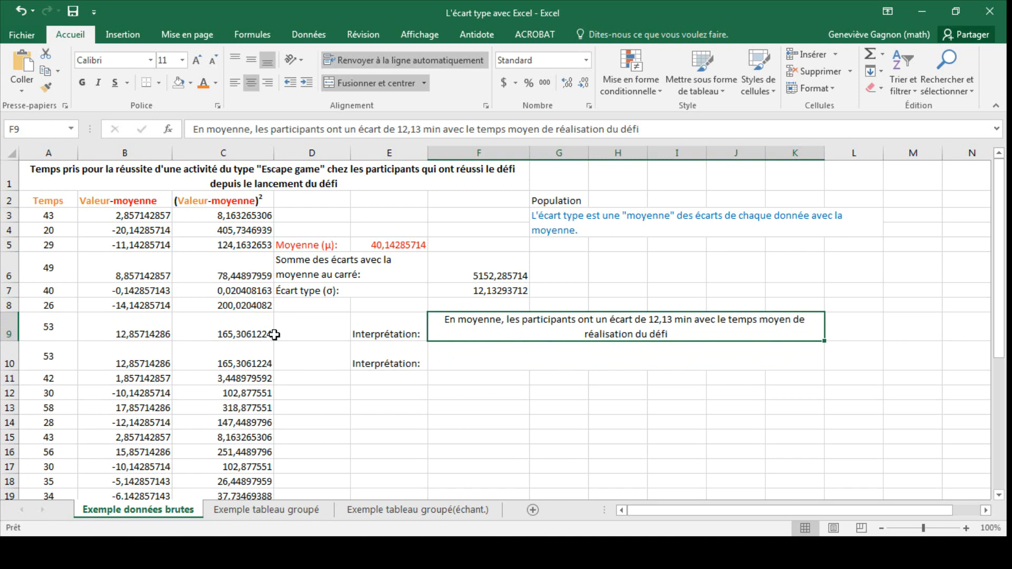
Enter =E5-F7 in F12 to calculate the mean minus one standard deviation
{"action": "left_click", "coordinate": [481, 362]}
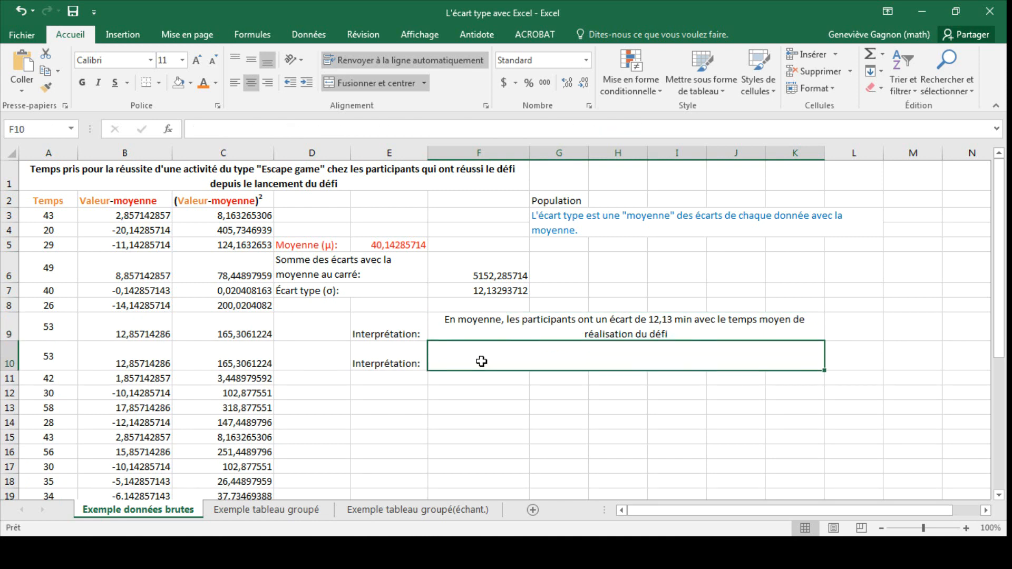
{"action": "left_click", "coordinate": [444, 394]}
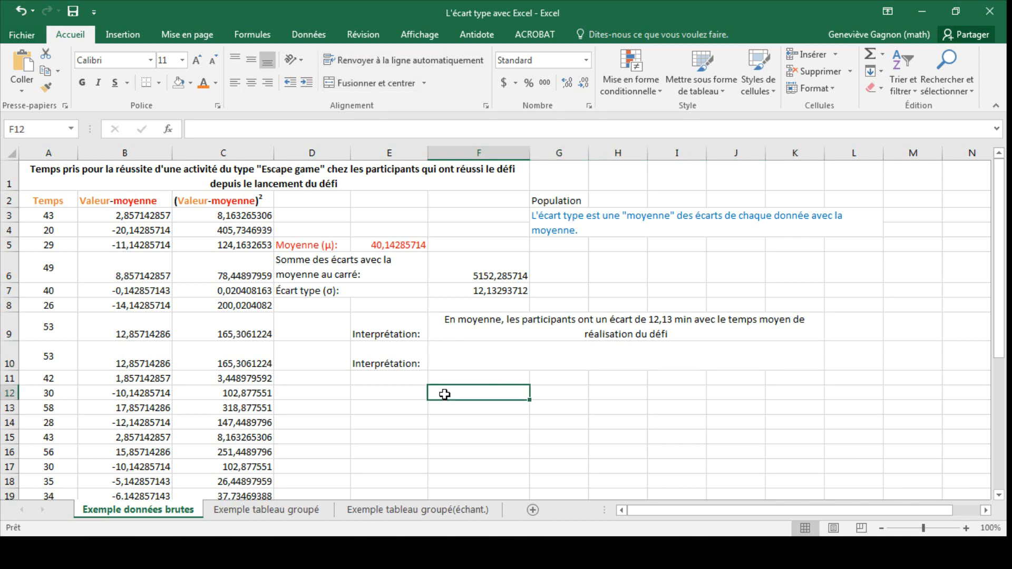
{"action": "type", "text": "="}
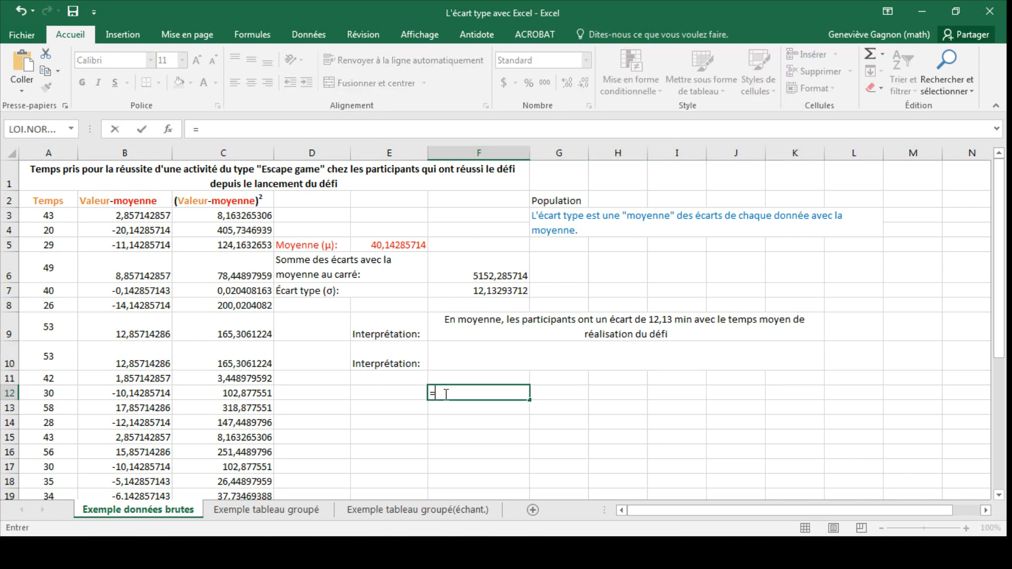
{"action": "left_click", "coordinate": [365, 240]}
{"action": "type", "text": "-"}
{"action": "left_click", "coordinate": [455, 291]}
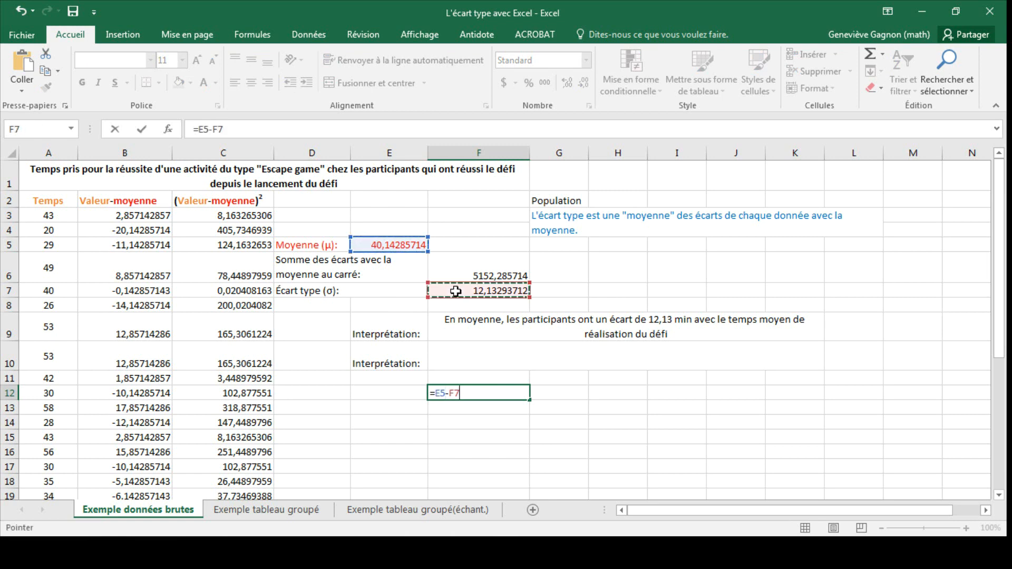
{"action": "key", "text": "Return"}
Enter =E5+F7 in F13 to calculate the mean plus one standard deviation
{"action": "type", "text": "="}
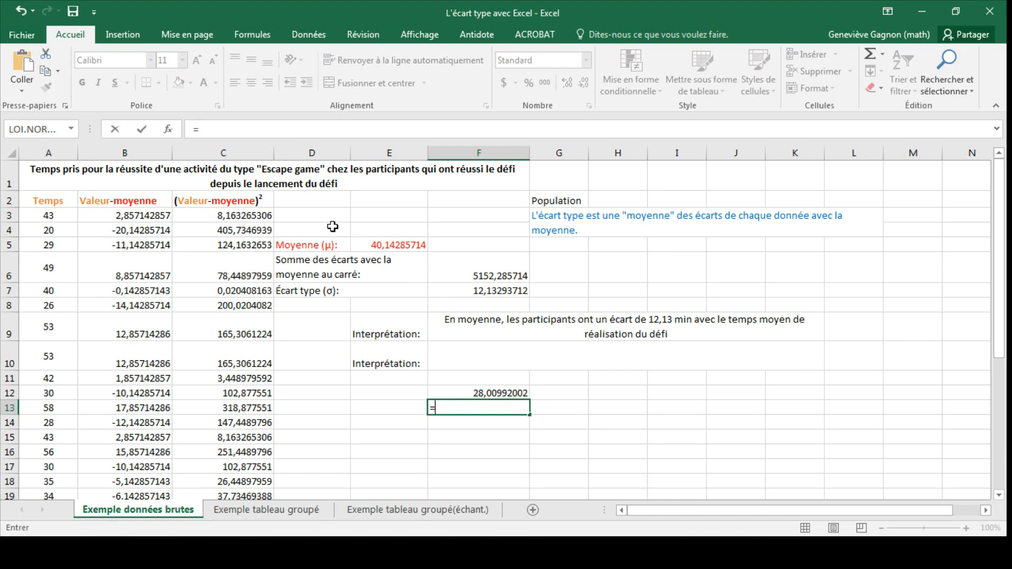
{"action": "left_click", "coordinate": [376, 243]}
{"action": "type", "text": "+"}
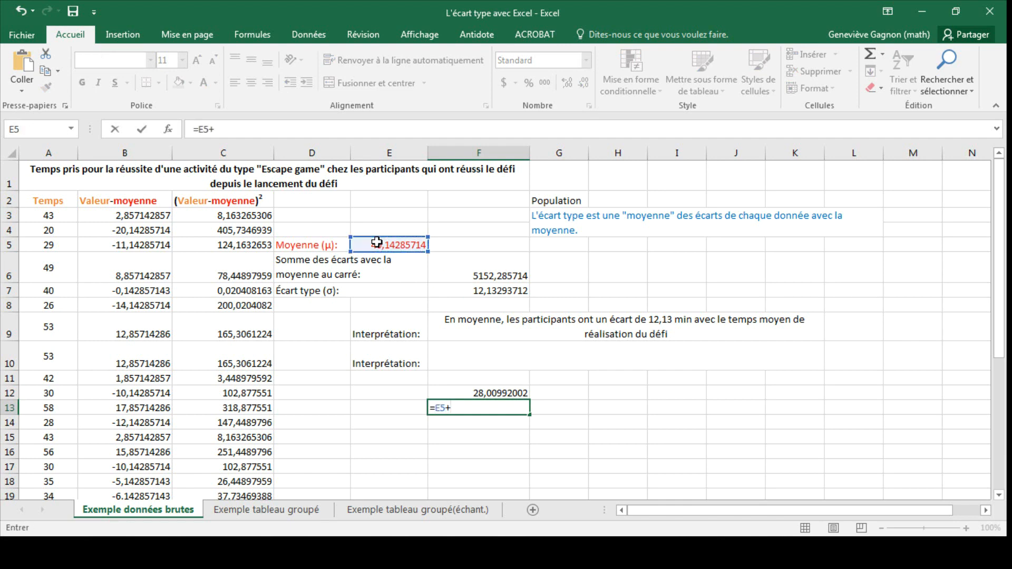
{"action": "left_click", "coordinate": [509, 291]}
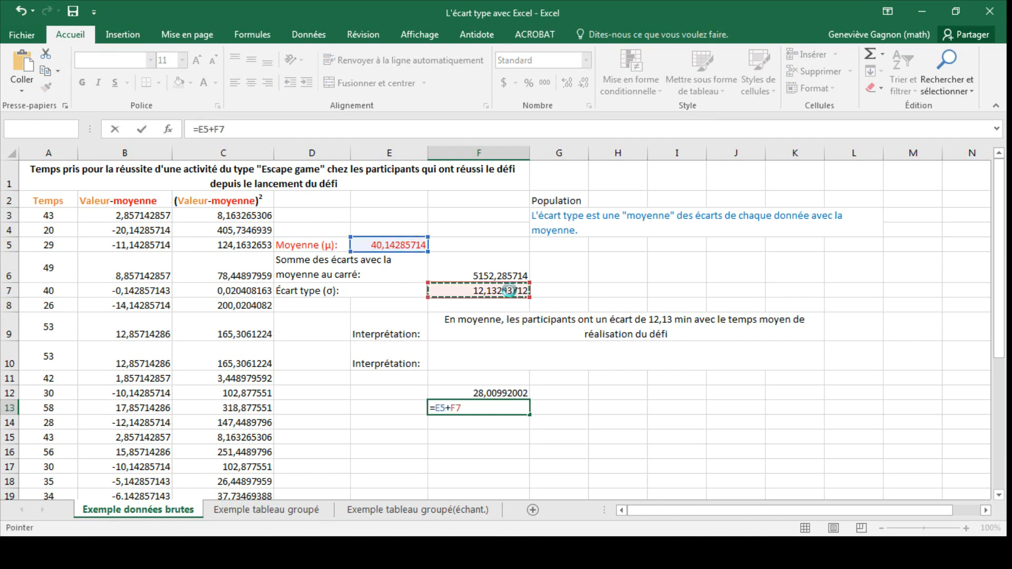
{"action": "key", "text": "Return"}
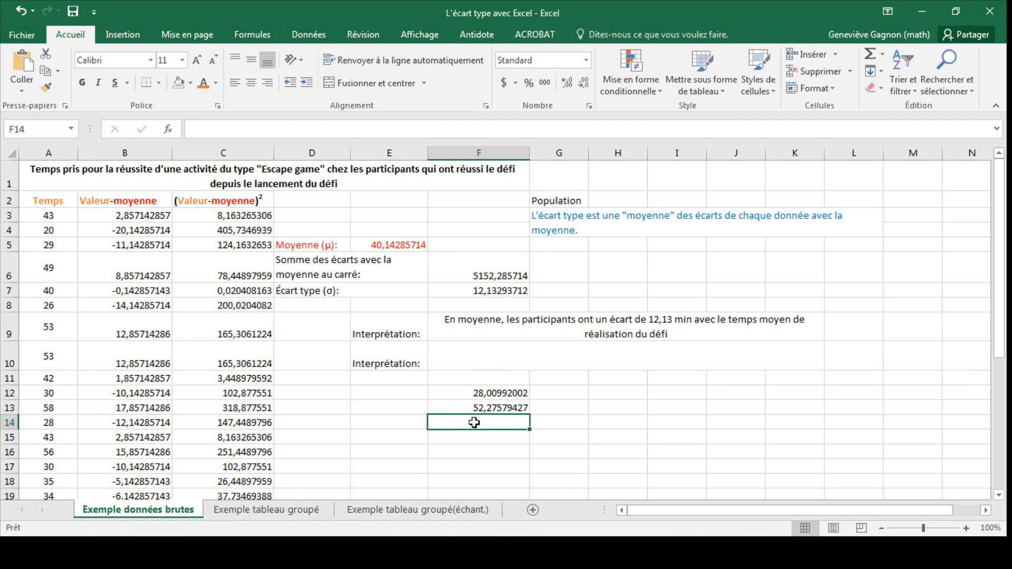
Start the second interpretation in F10 with the text "La plupart des participants ayant réussi le défi"
{"action": "left_click", "coordinate": [489, 359]}
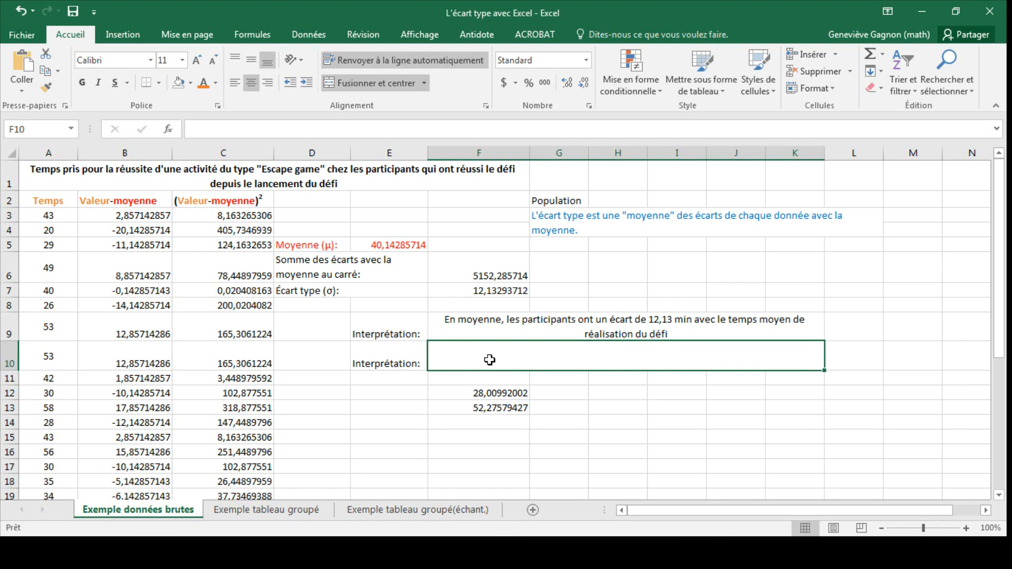
{"action": "type", "text": "La "}
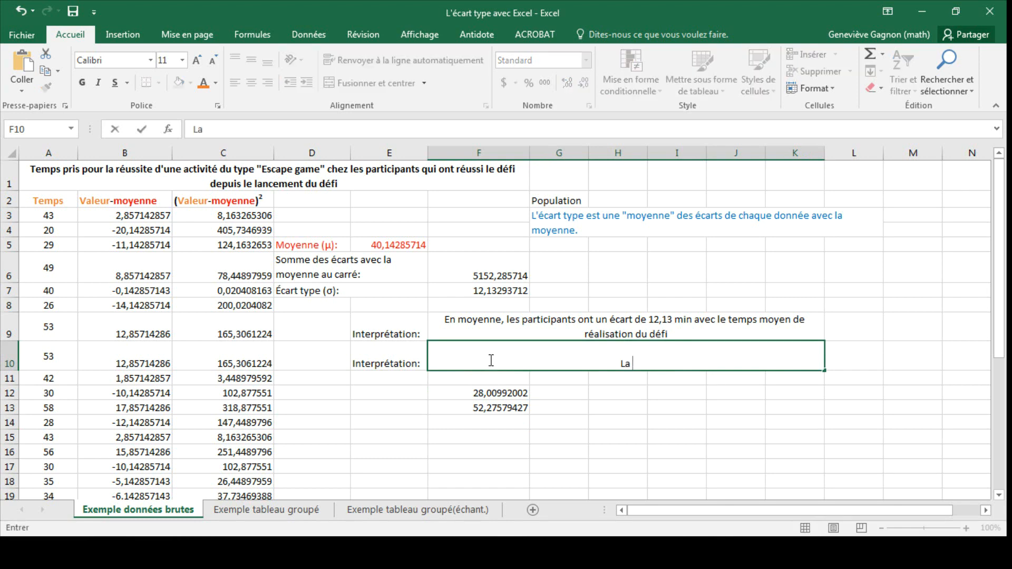
{"action": "type", "text": "plupart des participants ayant réussi "}
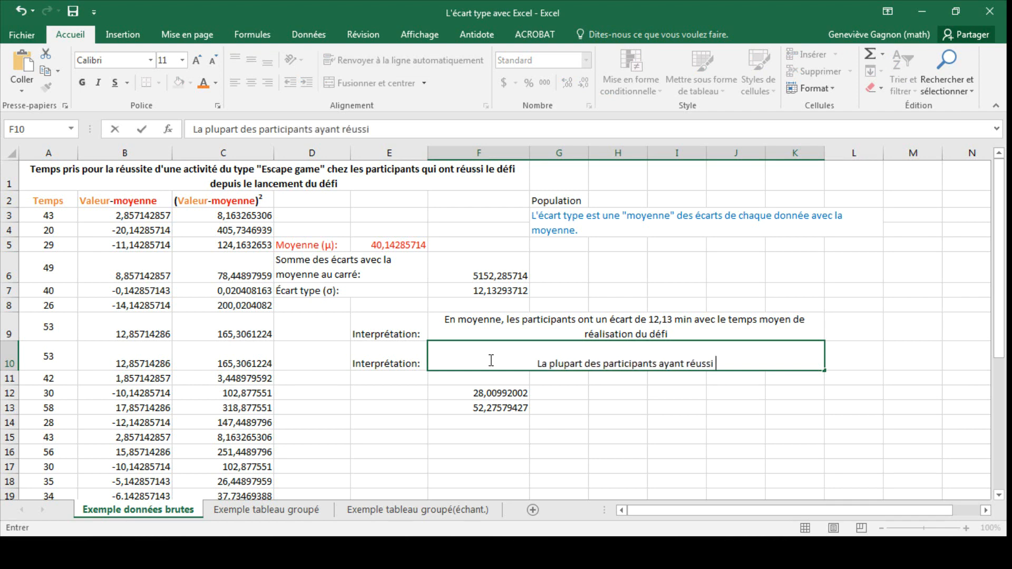
{"action": "type", "text": "le défi"}
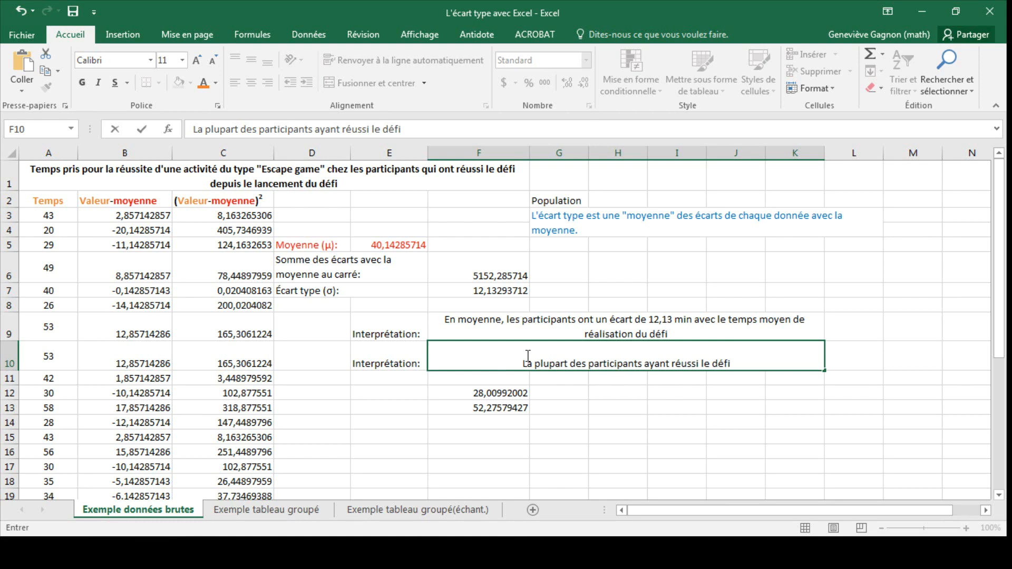
Insert "qui ont réussi le défi" after "les participants" in the F9 interpretation
{"action": "left_click", "coordinate": [538, 320]}
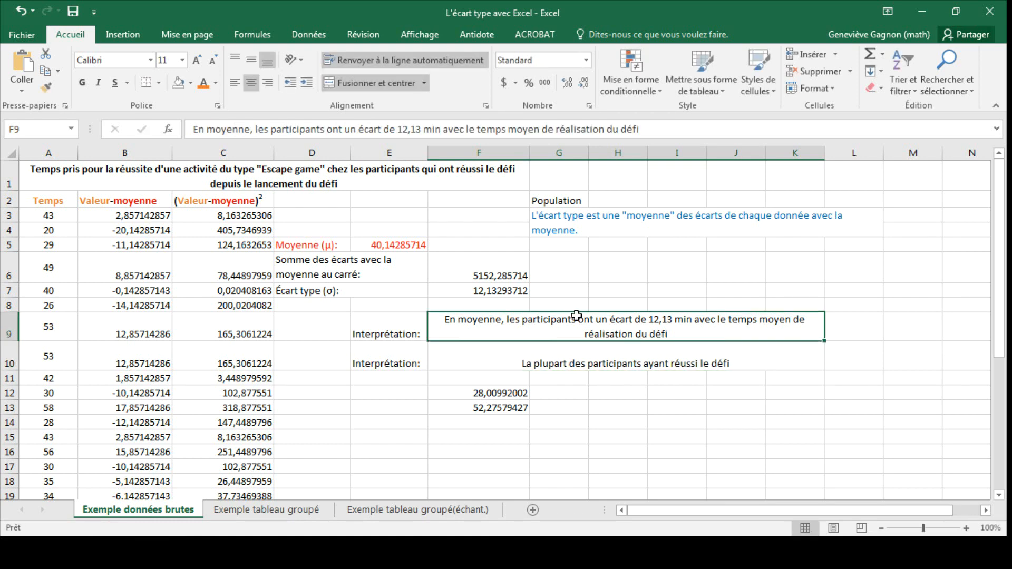
{"action": "double_click", "coordinate": [577, 317]}
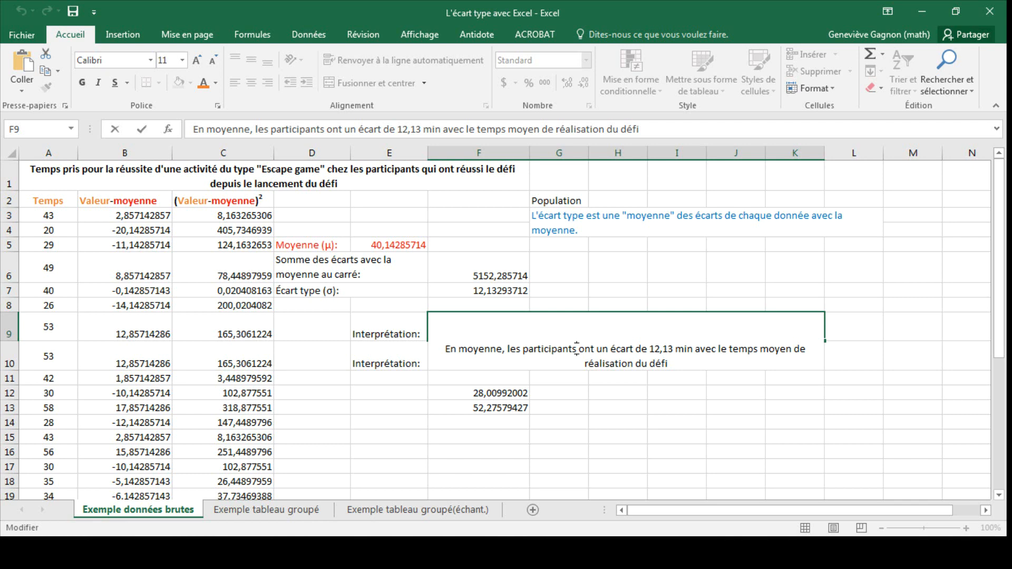
{"action": "type", "text": "qui ont réussi l"}
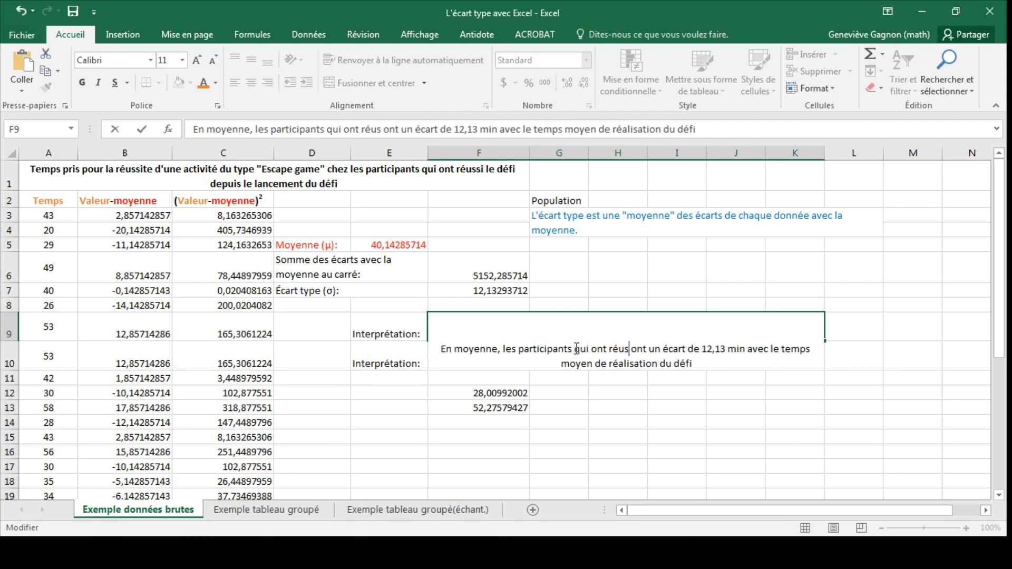
{"action": "type", "text": "e défi"}
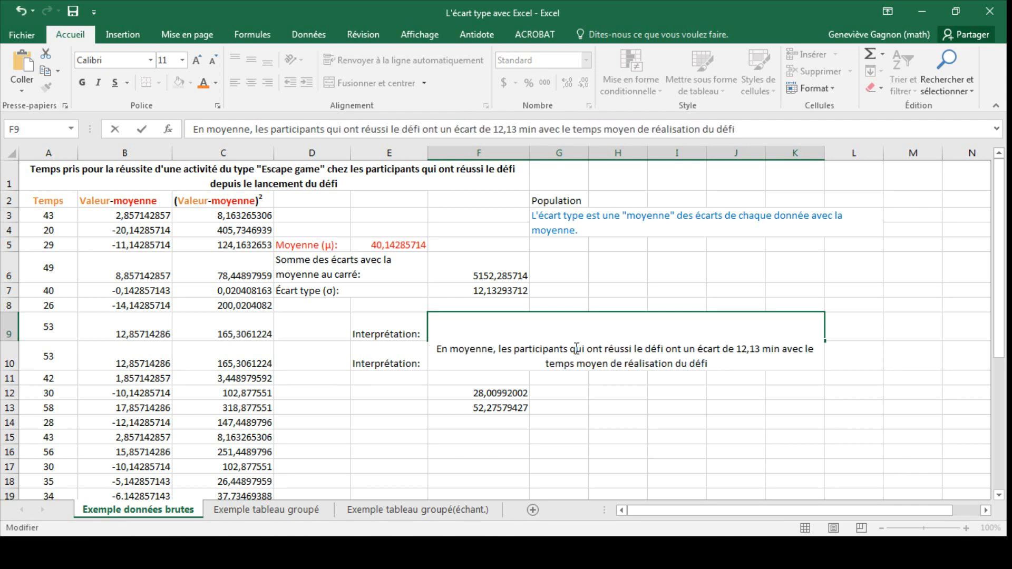
{"action": "left_click", "coordinate": [671, 403]}
Complete the F10 interpretation with "l'ont réussi dans un temps entre 28 min et 52,3 min"
{"action": "left_click", "coordinate": [656, 357]}
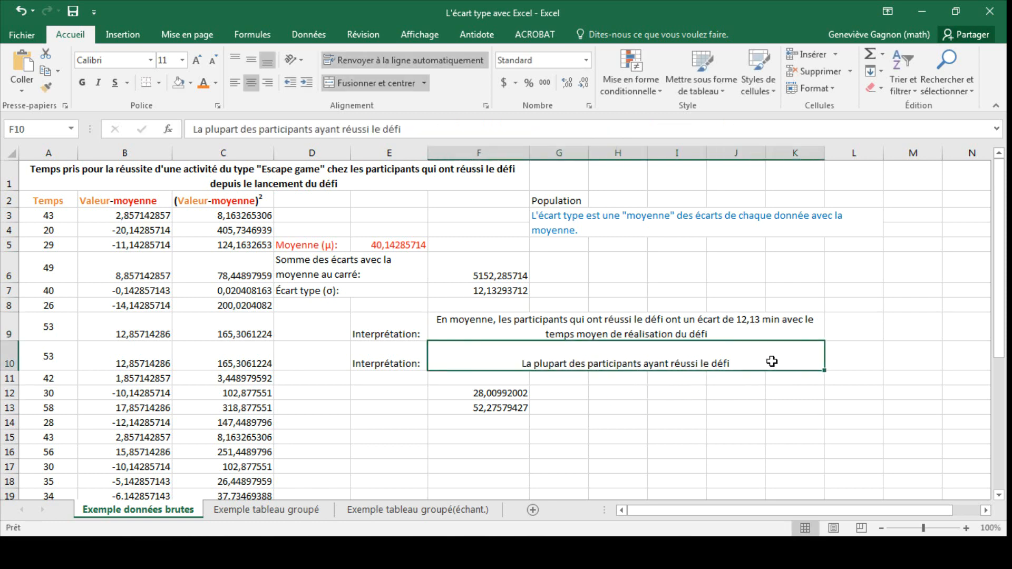
{"action": "left_click", "coordinate": [410, 129]}
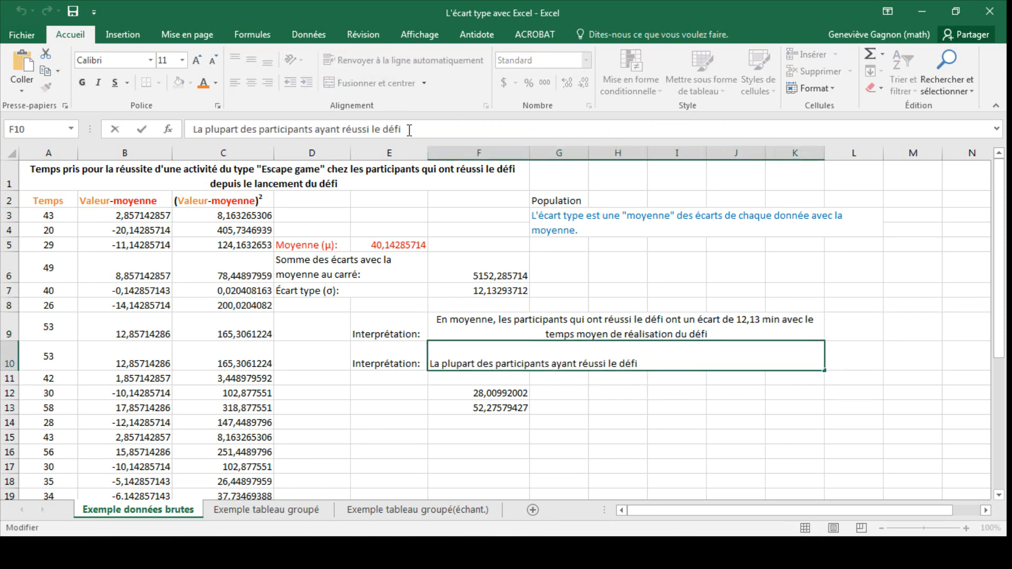
{"action": "type", "text": "ont"}
{"action": "key", "text": "BackSpace"}
{"action": "key", "text": "BackSpace"}
{"action": "key", "text": "BackSpace"}
{"action": "key", "text": "BackSpace"}
{"action": "type", "text": "l'ont réussi dan"}
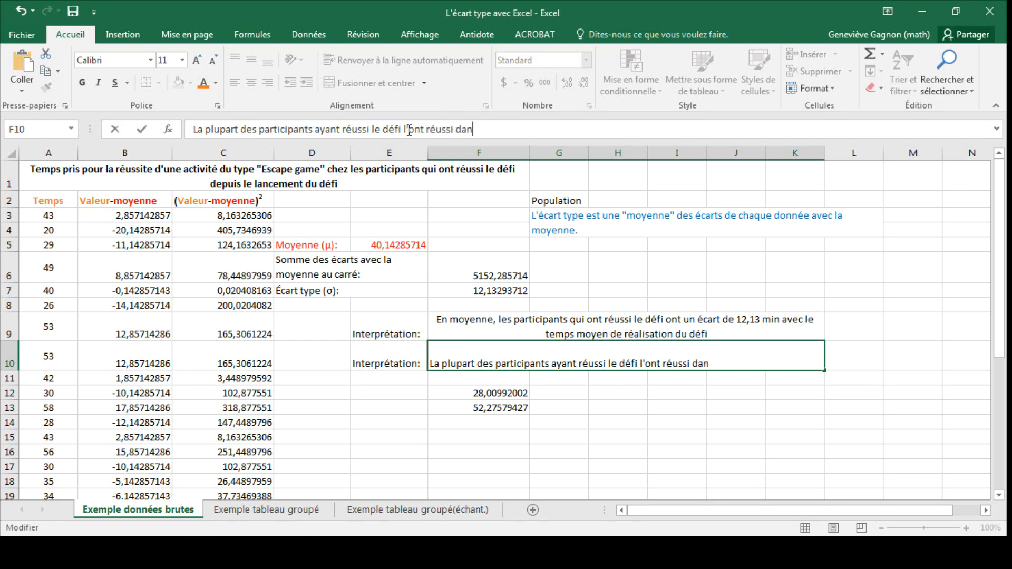
{"action": "type", "text": "s un temps entre 28 mi"}
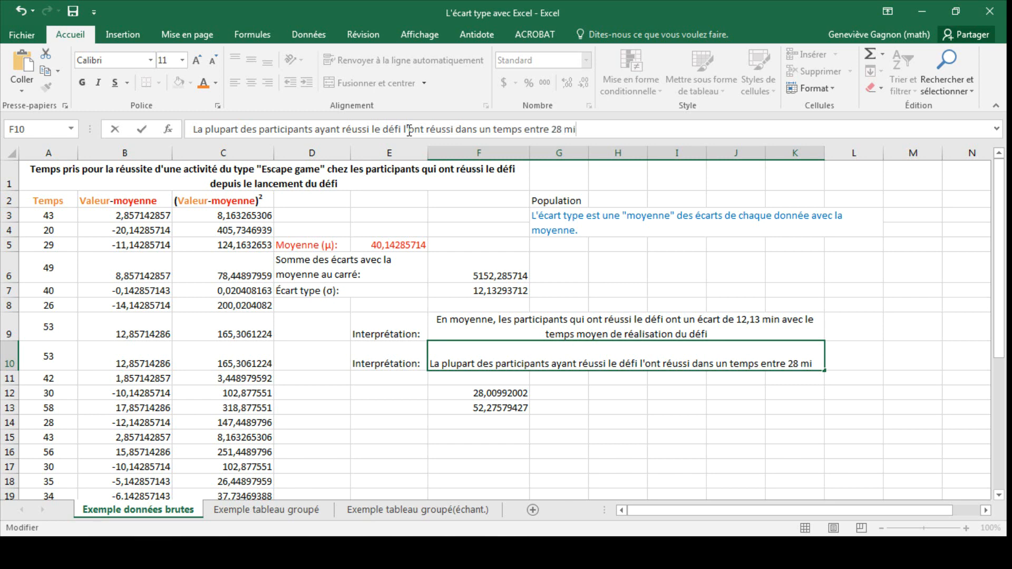
{"action": "type", "text": "n et 52,3 min"}
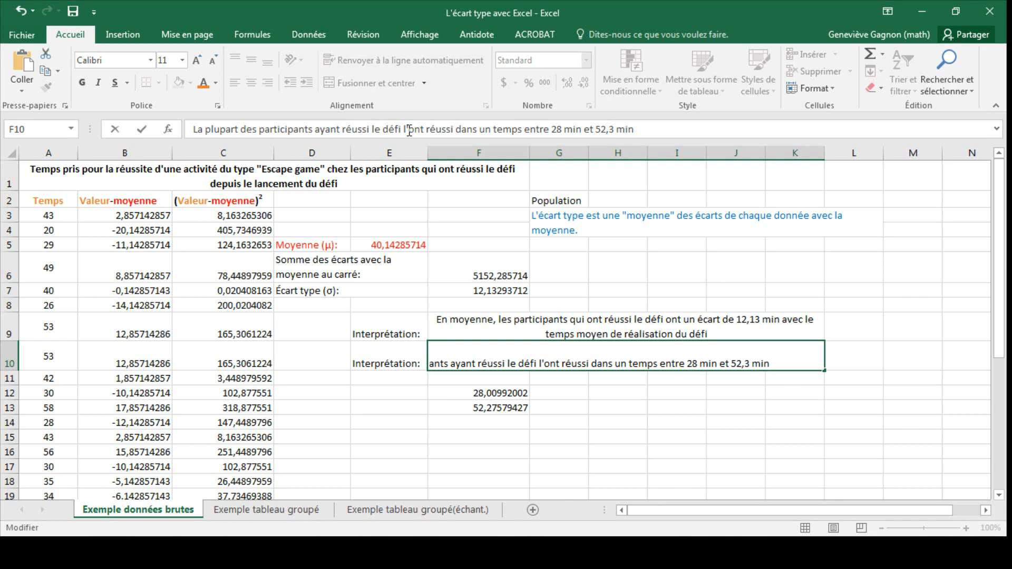
{"action": "key", "text": "Return"}
{"action": "left_click", "coordinate": [540, 353]}
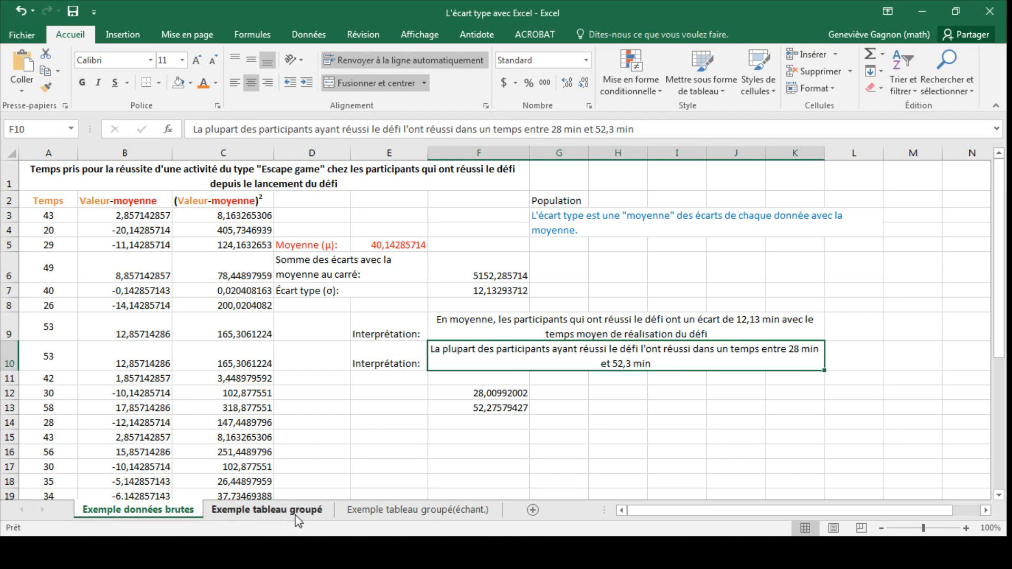
Switch to the Exemple tableau groupé sheet and review the table of Montlieu companies by number of managers
{"action": "left_click", "coordinate": [266, 510]}
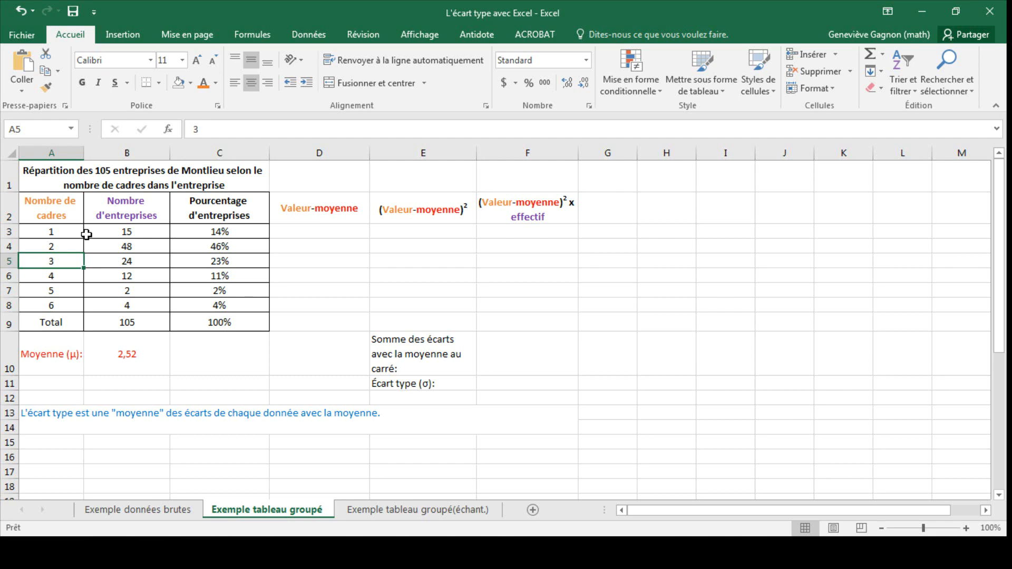
{"action": "left_click", "coordinate": [86, 183]}
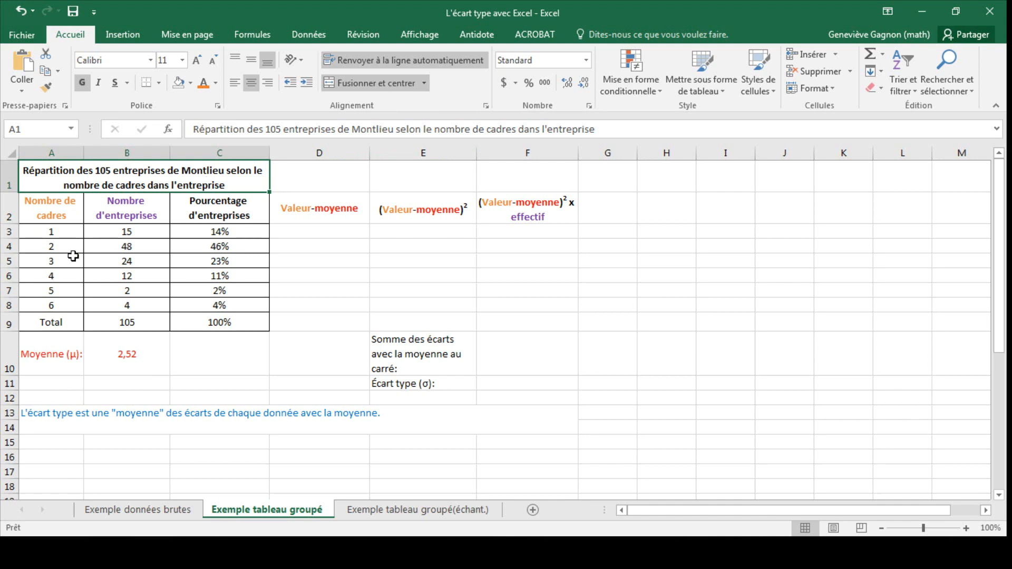
{"action": "left_click", "coordinate": [69, 439]}
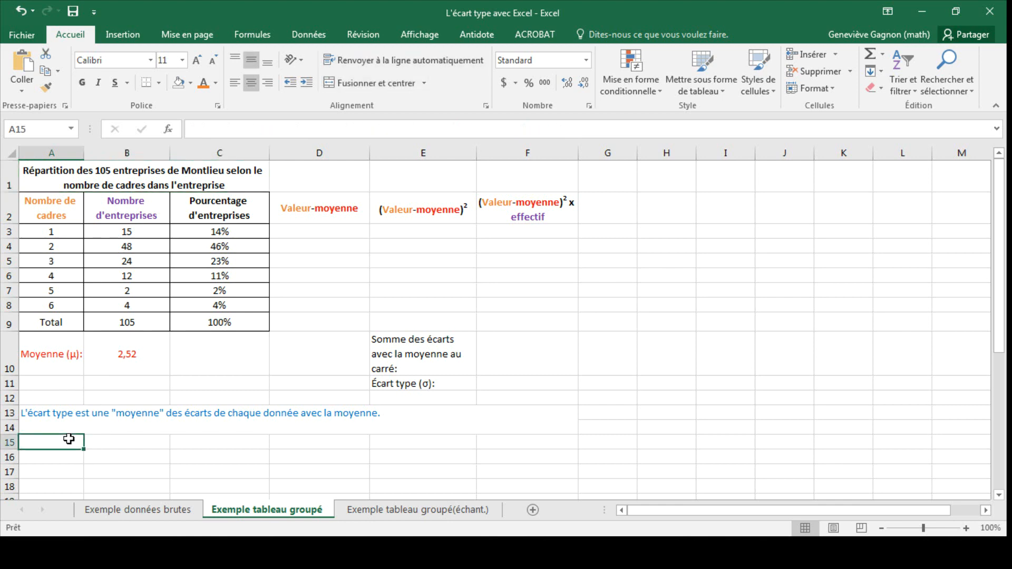
Enter the value 1 in each cell from A15 to A21 to begin writing out the raw data
{"action": "type", "text": "1"}
{"action": "key", "text": "Return"}
{"action": "type", "text": "1"}
{"action": "key", "text": "Return"}
{"action": "type", "text": "1"}
{"action": "key", "text": "Return"}
{"action": "type", "text": "1"}
{"action": "key", "text": "Return"}
{"action": "type", "text": "1"}
{"action": "key", "text": "Return"}
{"action": "type", "text": "1"}
{"action": "key", "text": "Return"}
{"action": "type", "text": "1"}
{"action": "key", "text": "Return"}
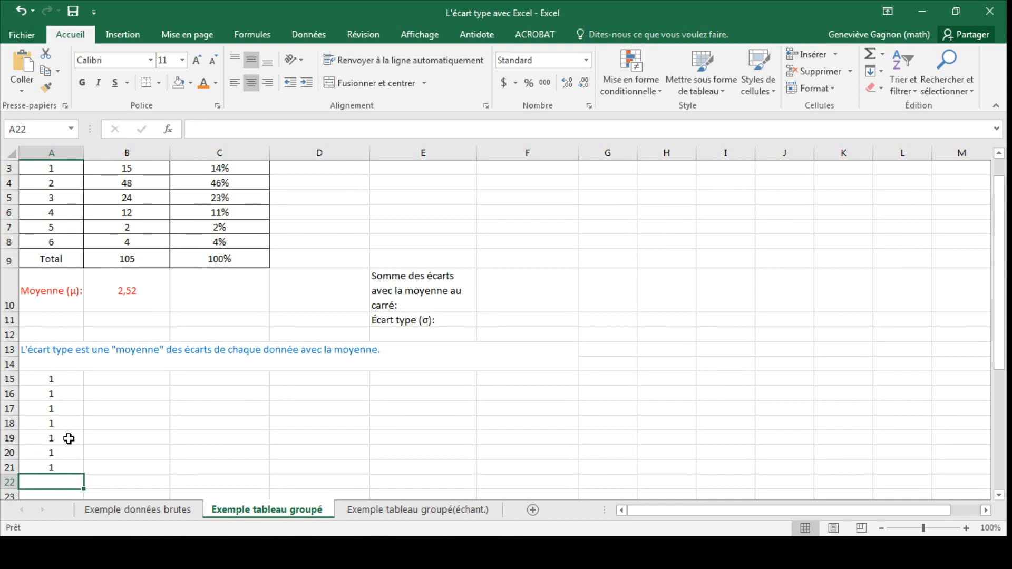
Continue the raw data list below the ones by entering 2 in each of cells A22 to A24
{"action": "key", "text": "Return"}
{"action": "key", "text": "Return"}
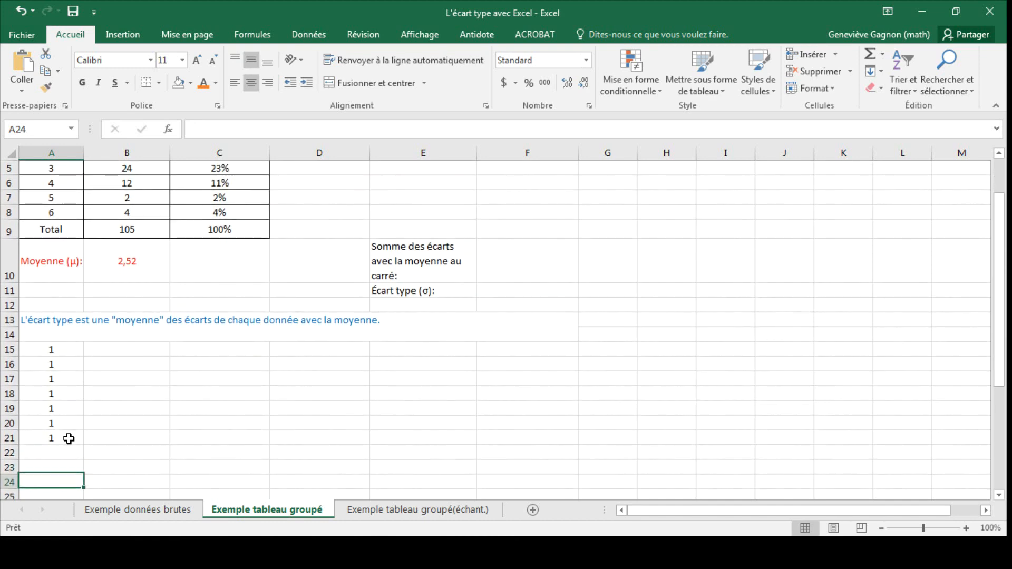
{"action": "key", "text": "Up"}
{"action": "key", "text": "Up"}
{"action": "type", "text": "2"}
{"action": "key", "text": "Return"}
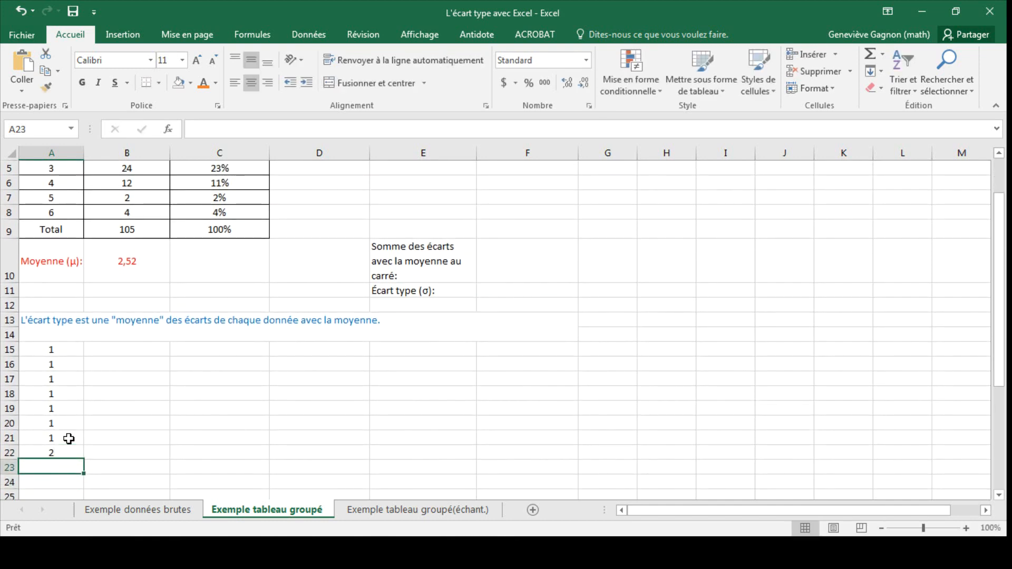
{"action": "type", "text": "2"}
{"action": "key", "text": "Return"}
{"action": "key", "text": "Return"}
Clear the raw data list from cells A15 to A24
{"action": "mouse_move", "coordinate": [1001, 289]}
{"action": "left_mouse_down"}
{"action": "mouse_move", "coordinate": [1002, 256]}
{"action": "mouse_move", "coordinate": [1001, 298]}
{"action": "left_mouse_up"}
{"action": "left_click_drag", "start_coordinate": [40, 331], "coordinate": [48, 467]}
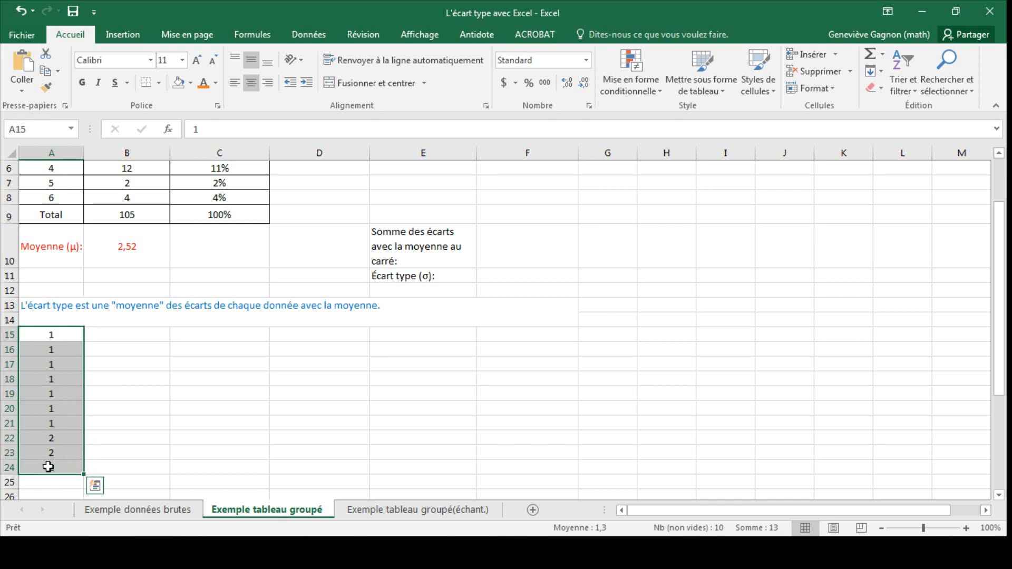
{"action": "key", "text": "Delete"}
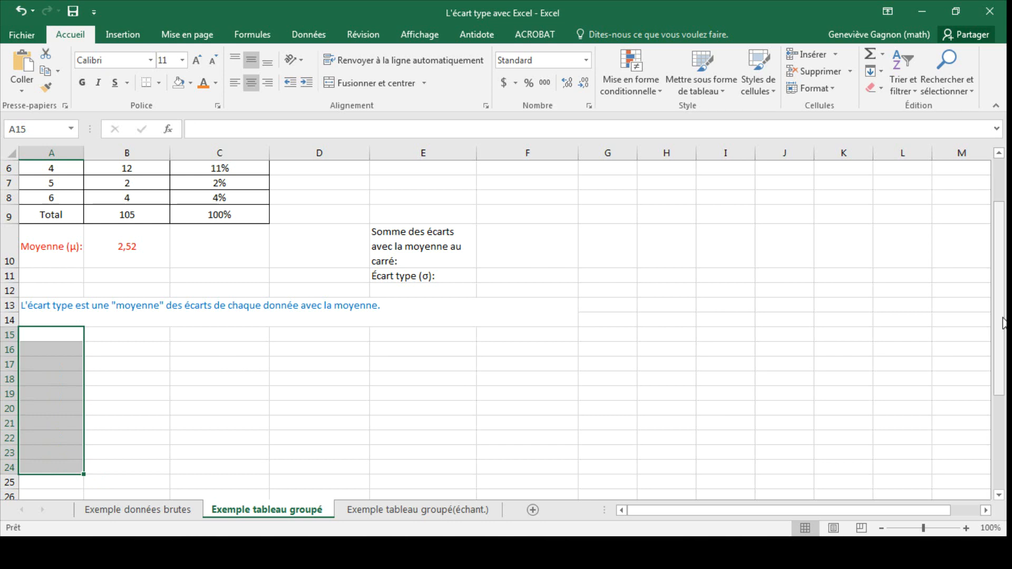
{"action": "left_click_drag", "start_coordinate": [1001, 323], "coordinate": [1001, 248]}
{"action": "left_click_drag", "start_coordinate": [155, 210], "coordinate": [157, 306]}
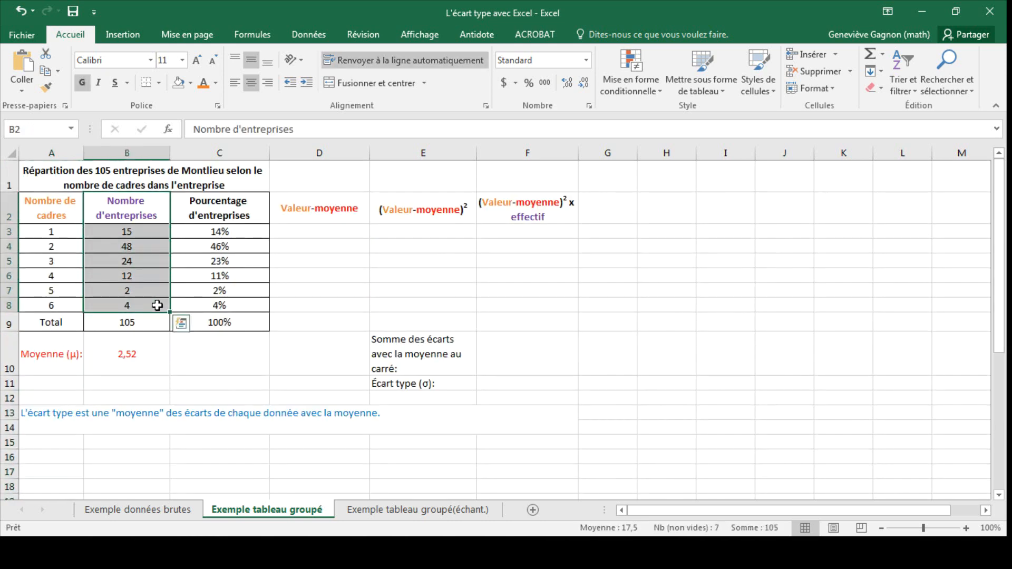
{"action": "left_click", "coordinate": [134, 232]}
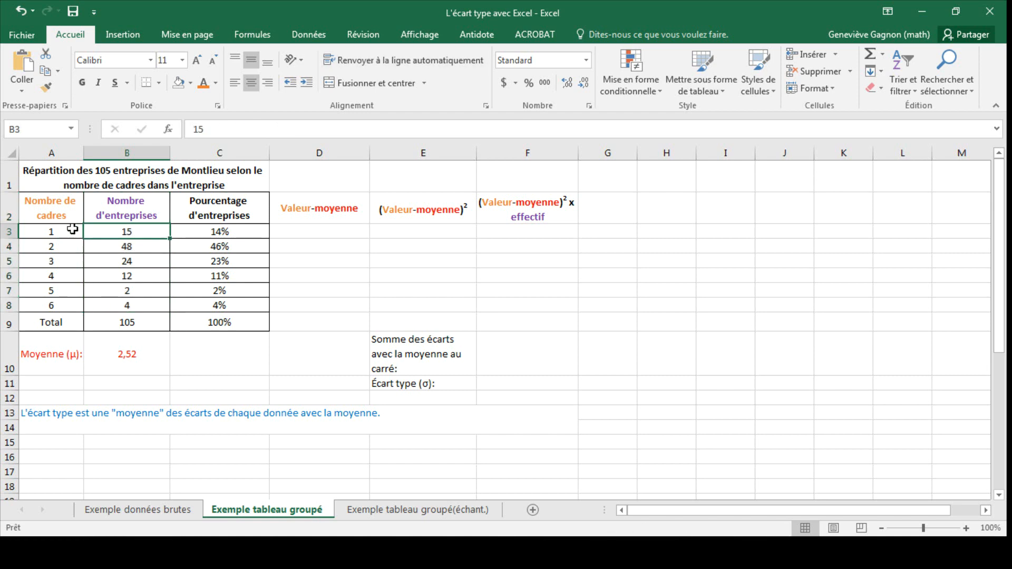
{"action": "left_click", "coordinate": [67, 230]}
{"action": "left_click", "coordinate": [135, 232]}
Enter the formula =A3-B10 in D3 to subtract the mean from the first value
{"action": "left_click", "coordinate": [308, 235]}
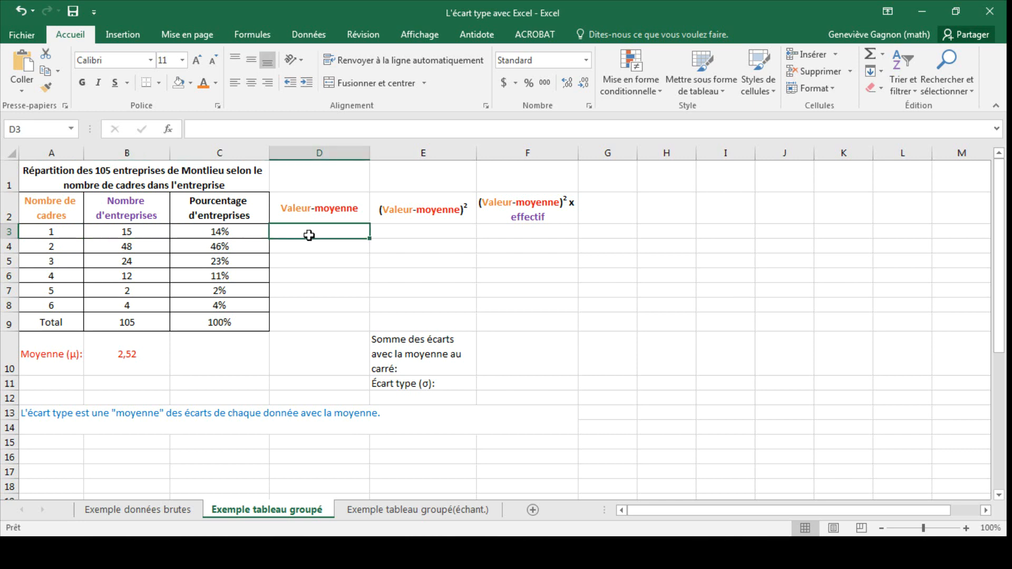
{"action": "type", "text": "="}
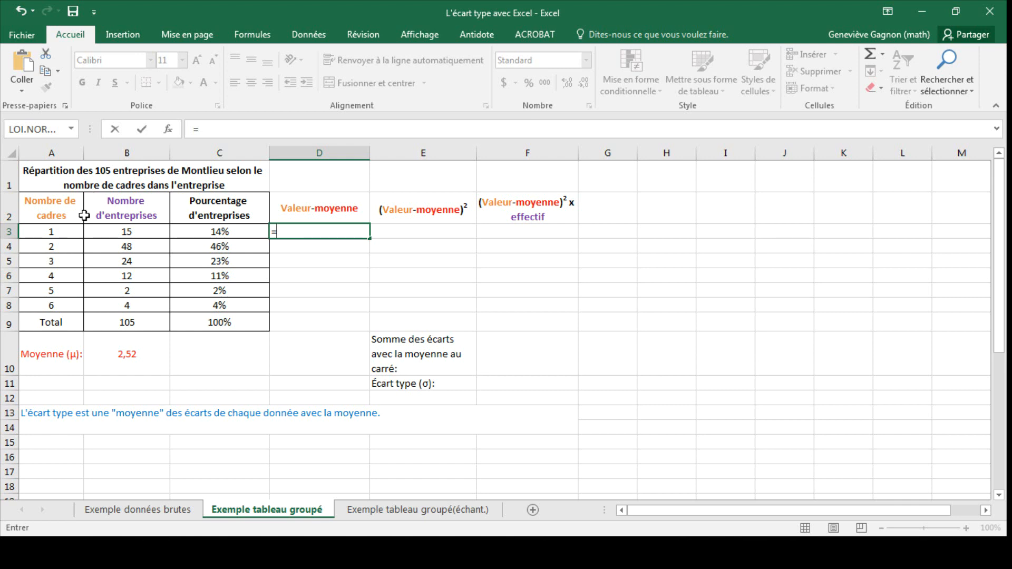
{"action": "left_click", "coordinate": [61, 232]}
{"action": "type", "text": "-"}
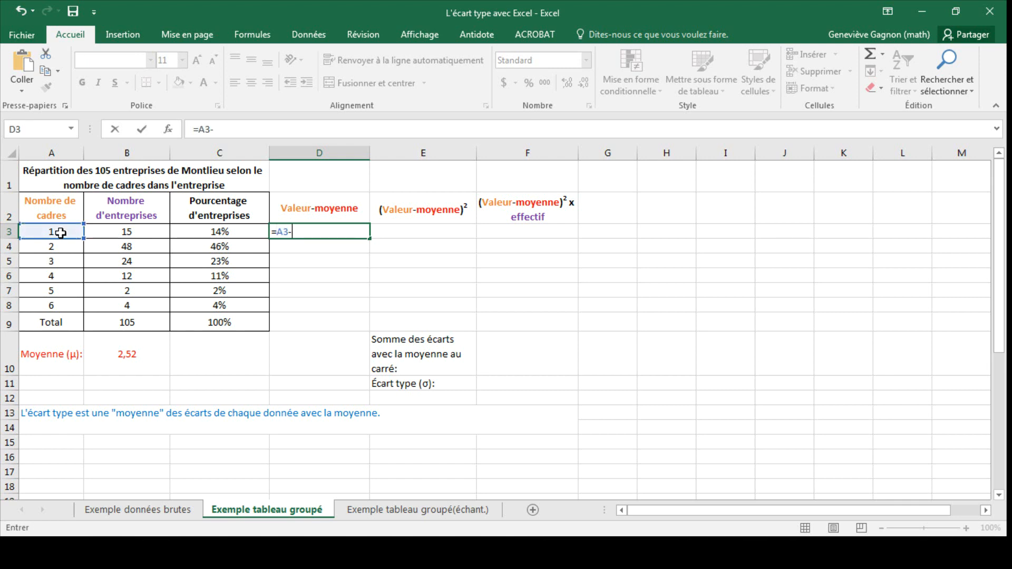
{"action": "left_click", "coordinate": [132, 370]}
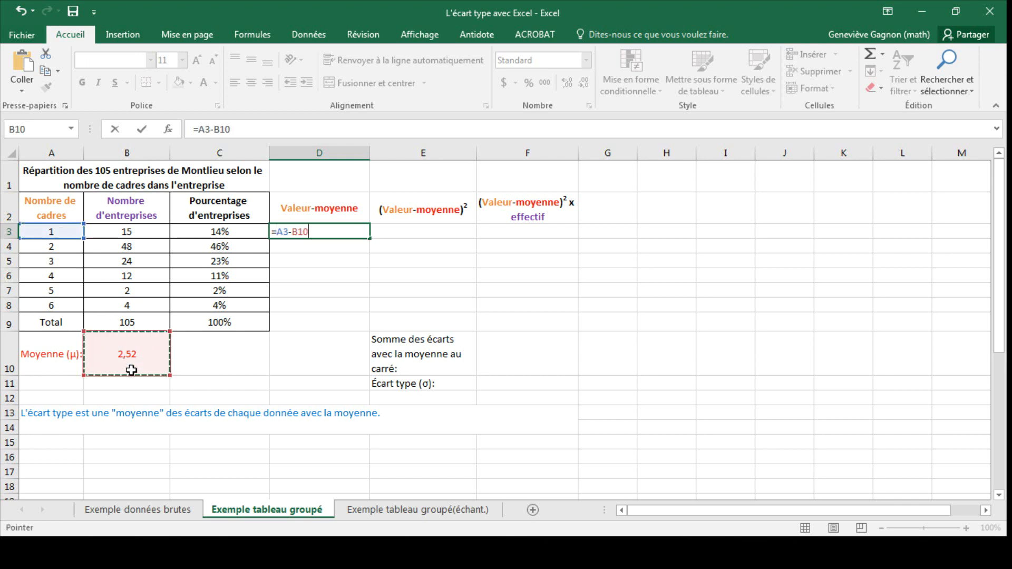
{"action": "key", "text": "Return"}
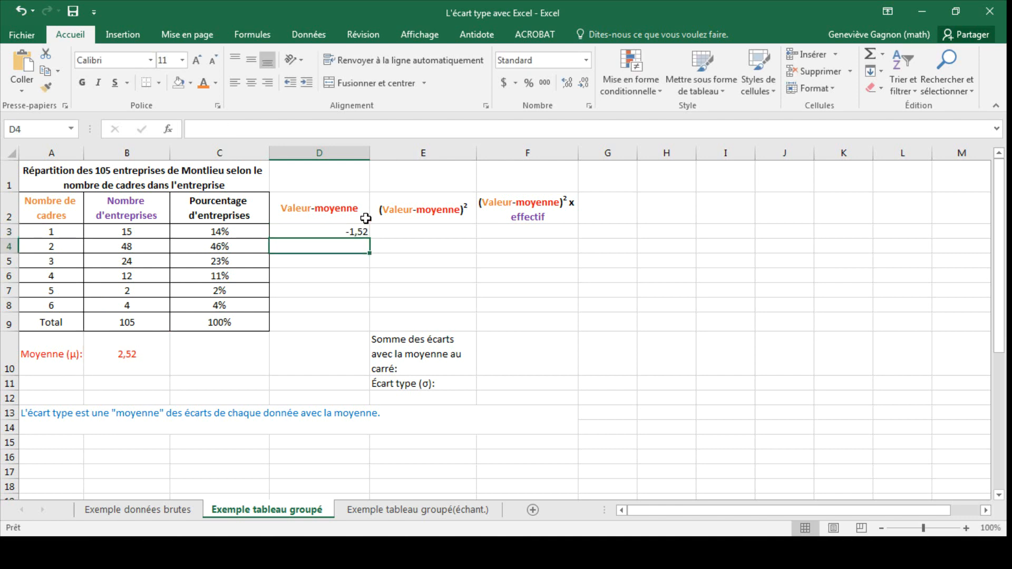
Enter the formula =D3^2 in E3 to square the first deviation from the mean
{"action": "left_click", "coordinate": [350, 233]}
{"action": "left_click", "coordinate": [397, 233]}
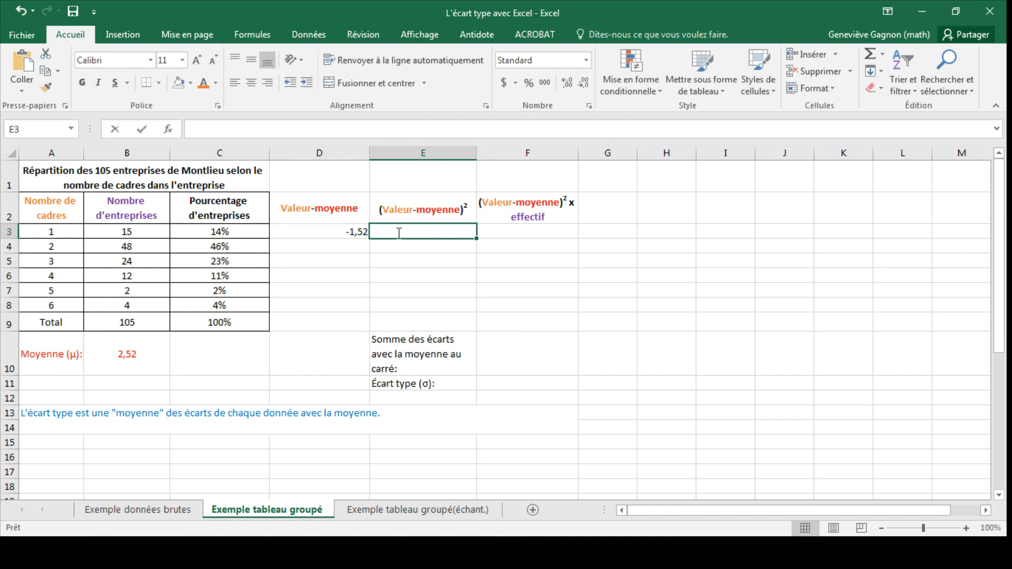
{"action": "type", "text": "="}
{"action": "left_click", "coordinate": [350, 231]}
{"action": "type", "text": "^2"}
{"action": "key", "text": "Return"}
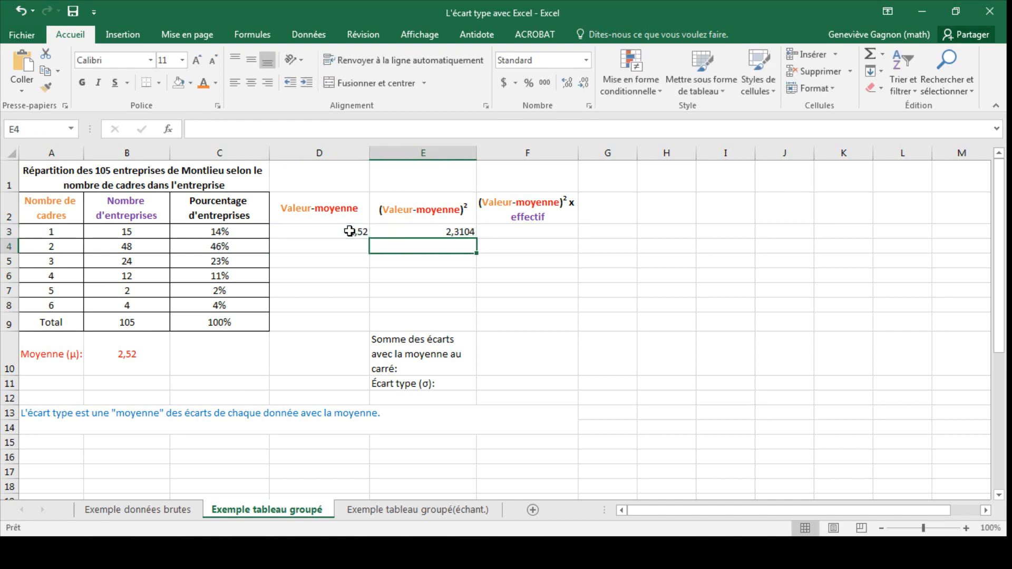
Enter the formula =E3*B3 in F3 to multiply the squared deviation by the number of companies
{"action": "left_click", "coordinate": [491, 231]}
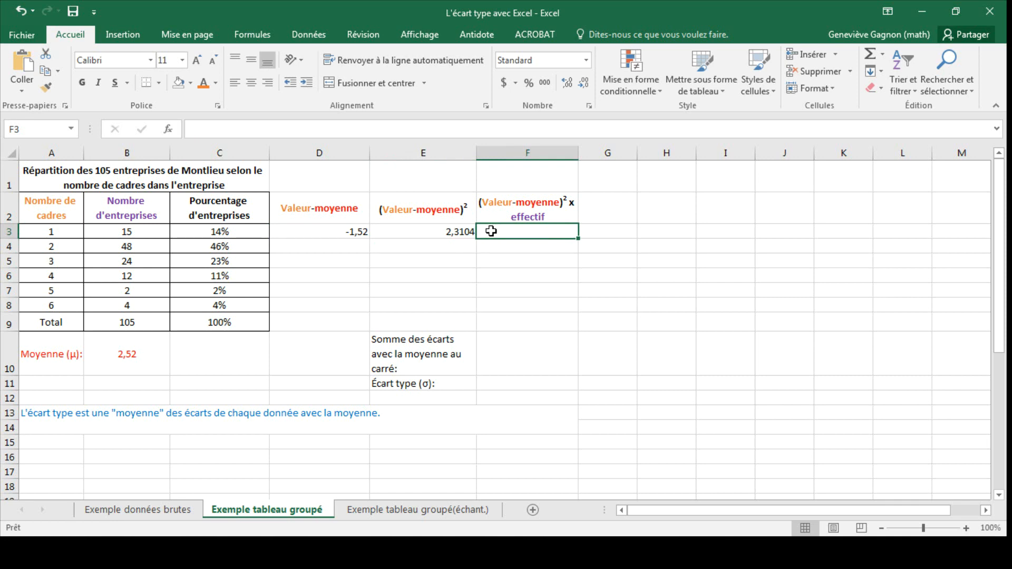
{"action": "type", "text": "="}
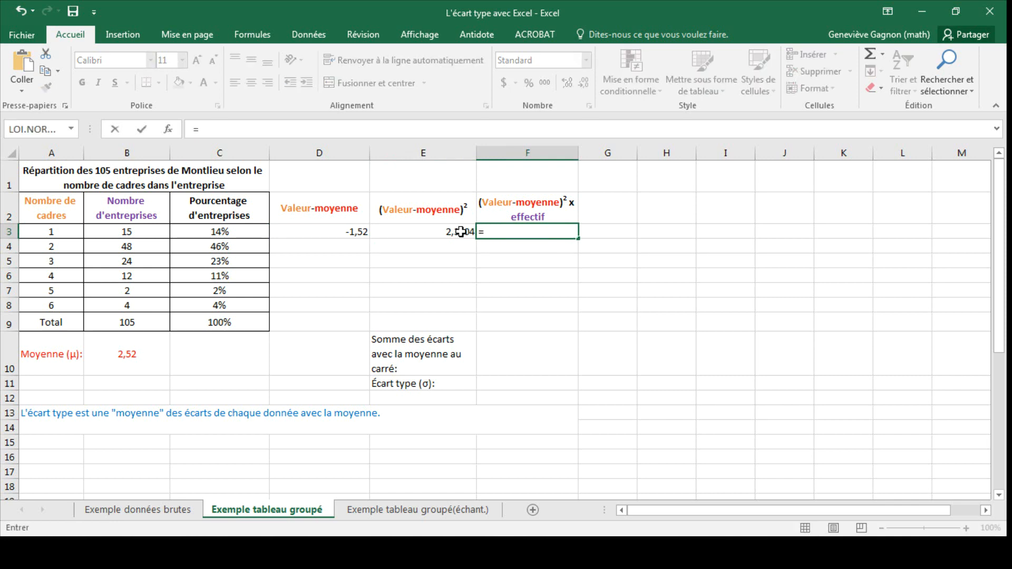
{"action": "left_click", "coordinate": [437, 231]}
{"action": "type", "text": "*"}
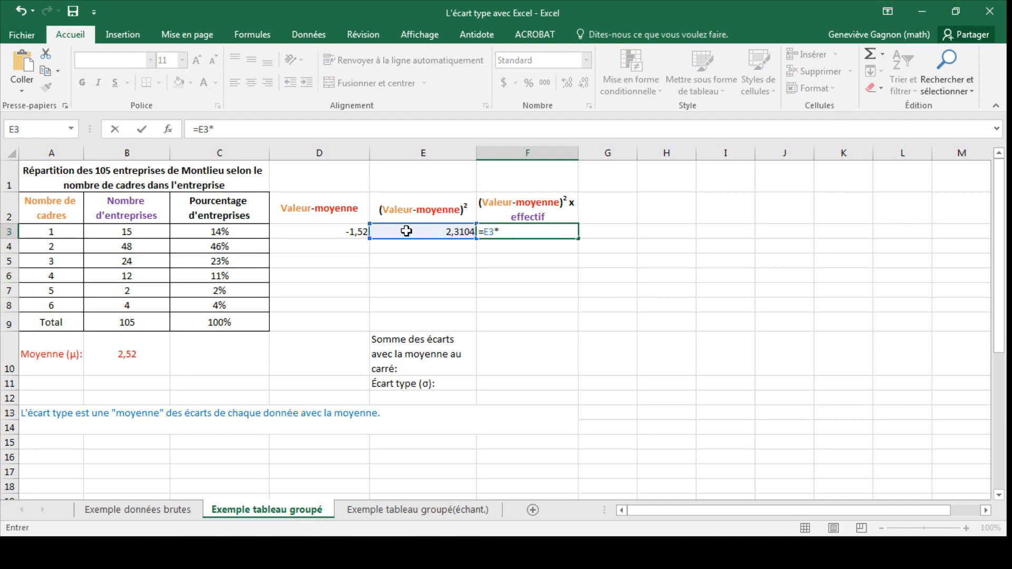
{"action": "left_click", "coordinate": [157, 227]}
{"action": "key", "text": "Return"}
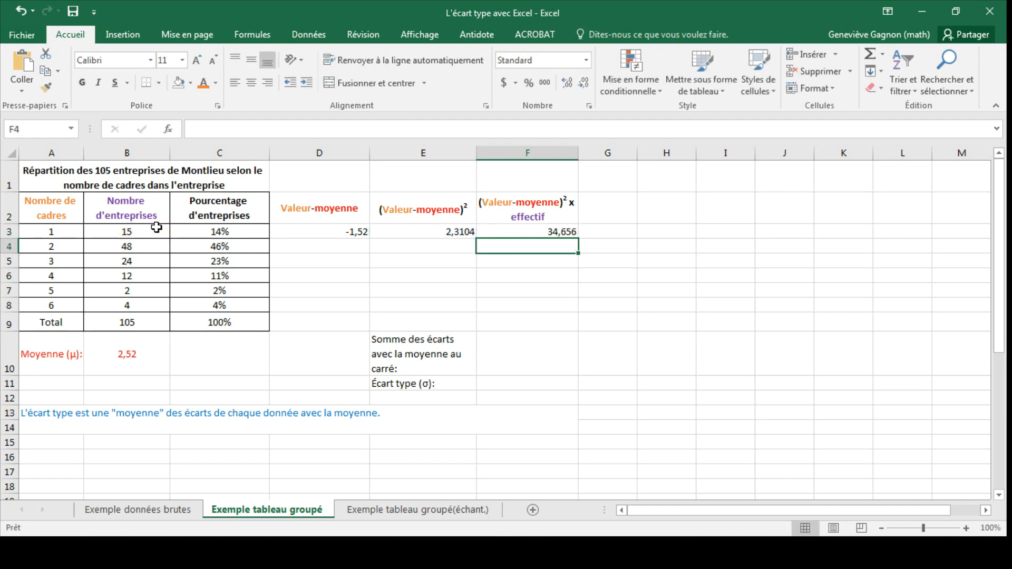
Enter the formula =A4-B10 in D4 to calculate the second value's deviation from the mean
{"action": "left_click", "coordinate": [308, 245]}
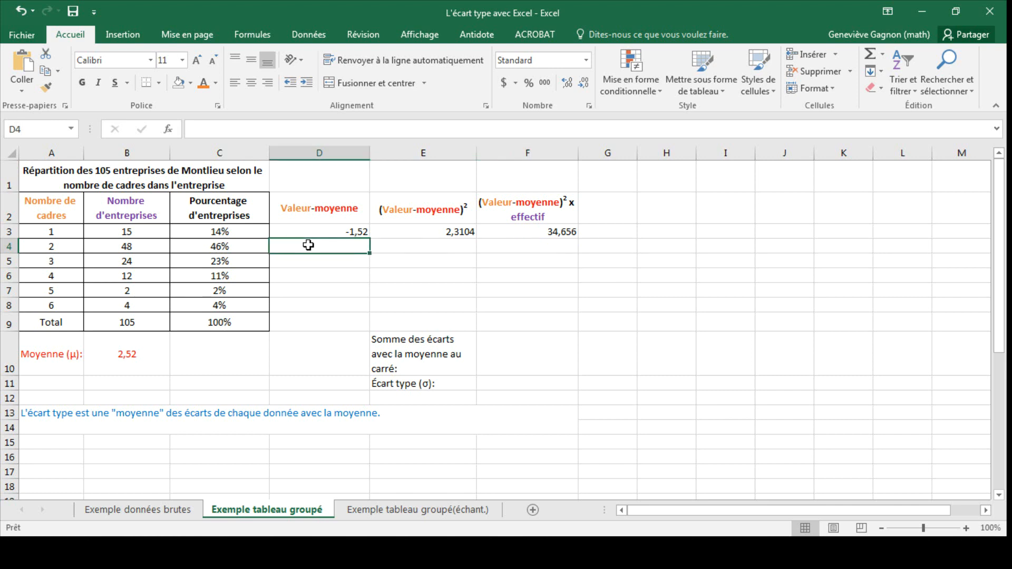
{"action": "type", "text": "="}
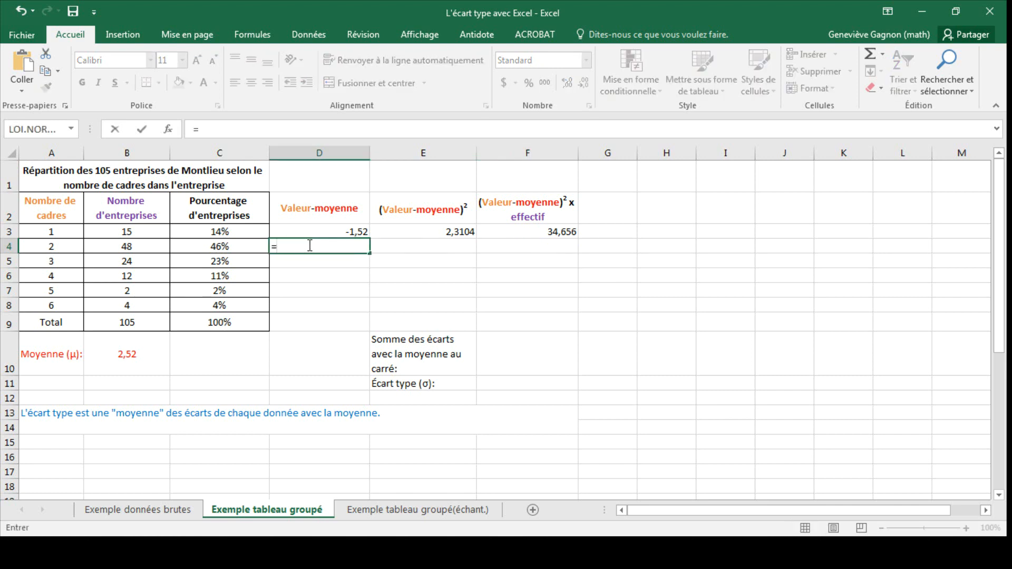
{"action": "left_click", "coordinate": [55, 247]}
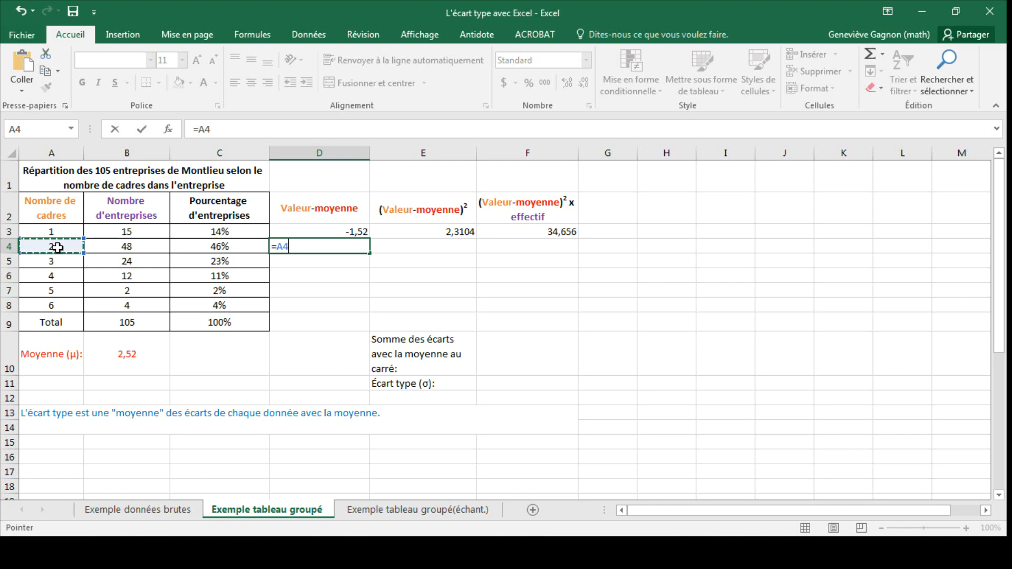
{"action": "type", "text": "-"}
{"action": "left_click", "coordinate": [130, 354]}
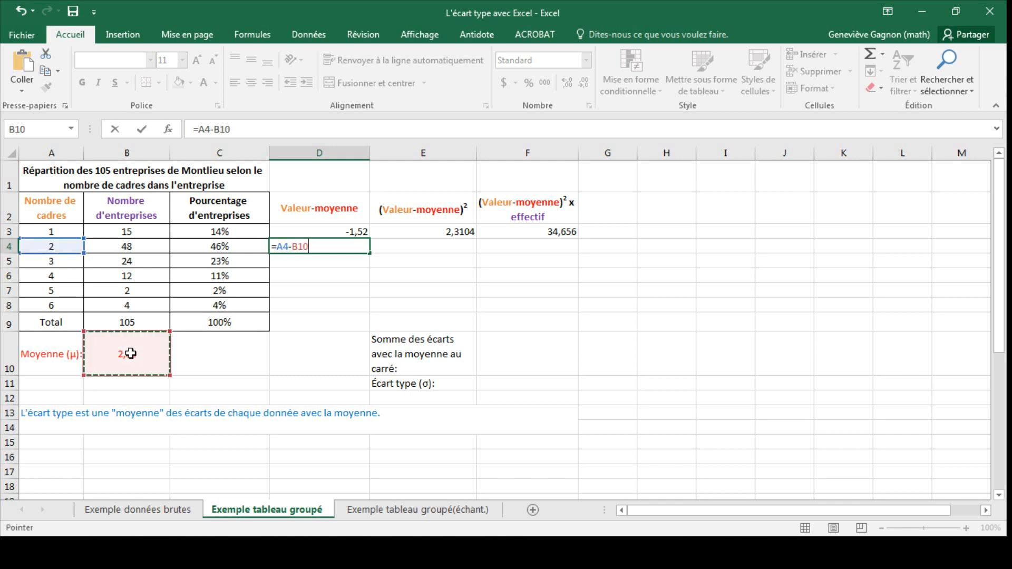
{"action": "key", "text": "Return"}
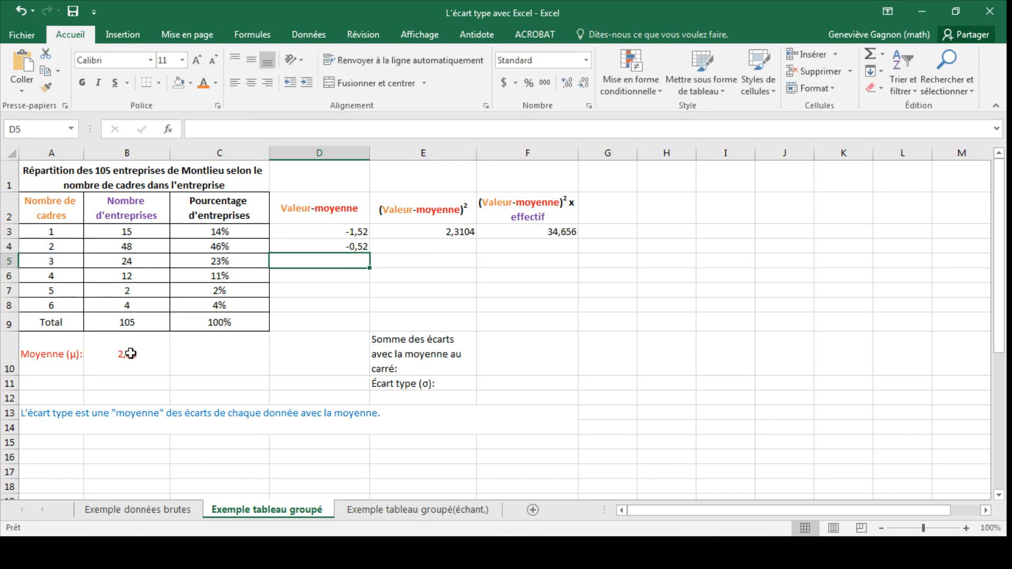
Enter the formula =D4^2 in E4 to square the second deviation
{"action": "left_click", "coordinate": [416, 246]}
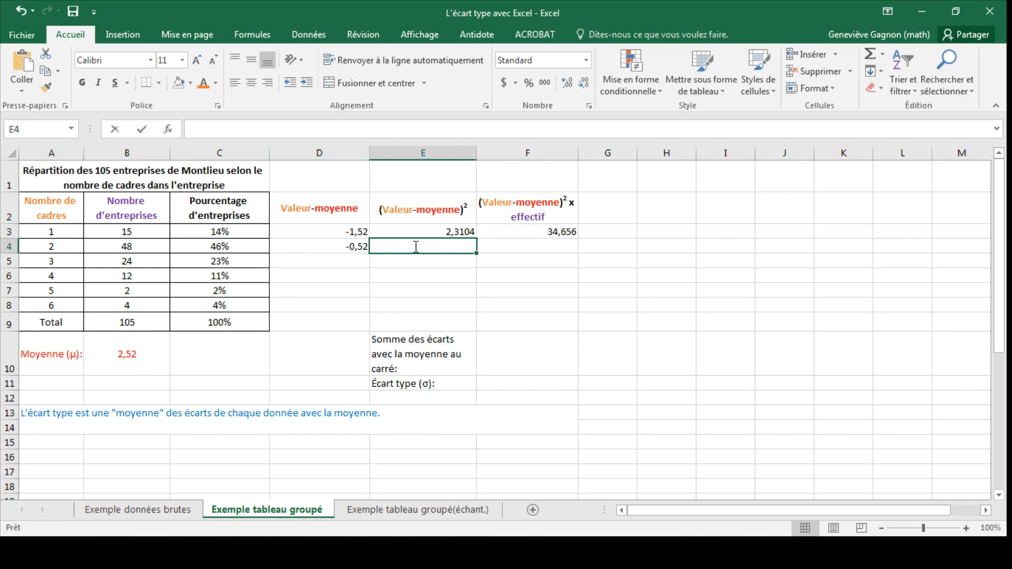
{"action": "type", "text": "="}
{"action": "left_click", "coordinate": [342, 245]}
{"action": "type", "text": "^2"}
{"action": "key", "text": "Return"}
Enter the formula =E4*B4 in F4 to multiply the second squared deviation by its number of companies
{"action": "left_click", "coordinate": [515, 242]}
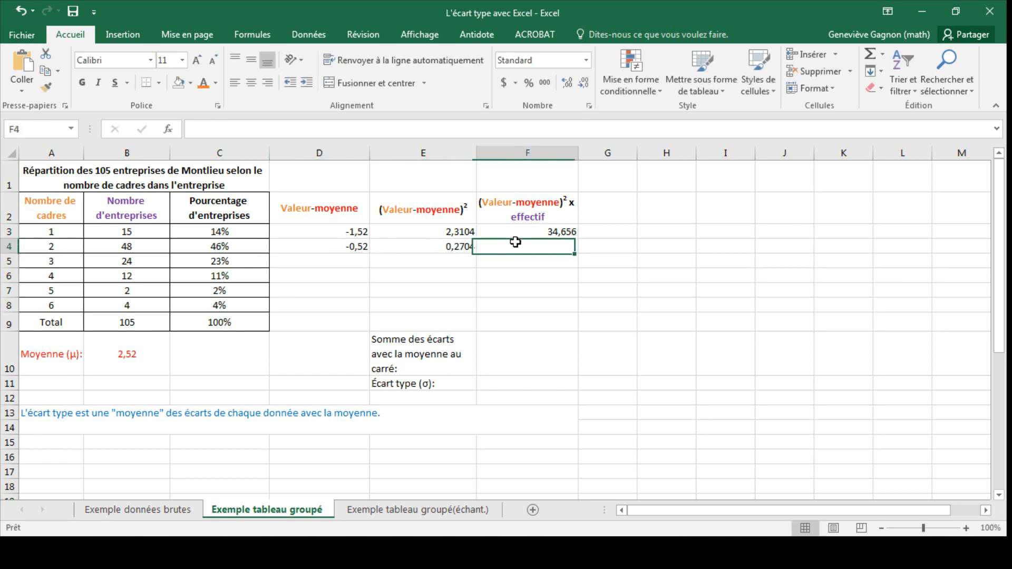
{"action": "type", "text": "="}
{"action": "left_click", "coordinate": [442, 247]}
{"action": "type", "text": "*"}
{"action": "left_click", "coordinate": [136, 246]}
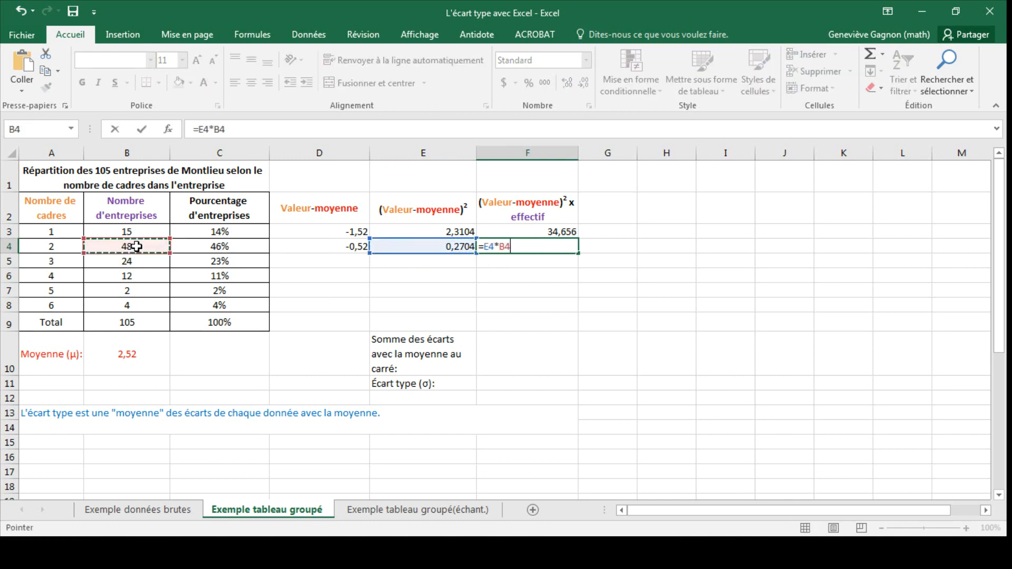
{"action": "key", "text": "Return"}
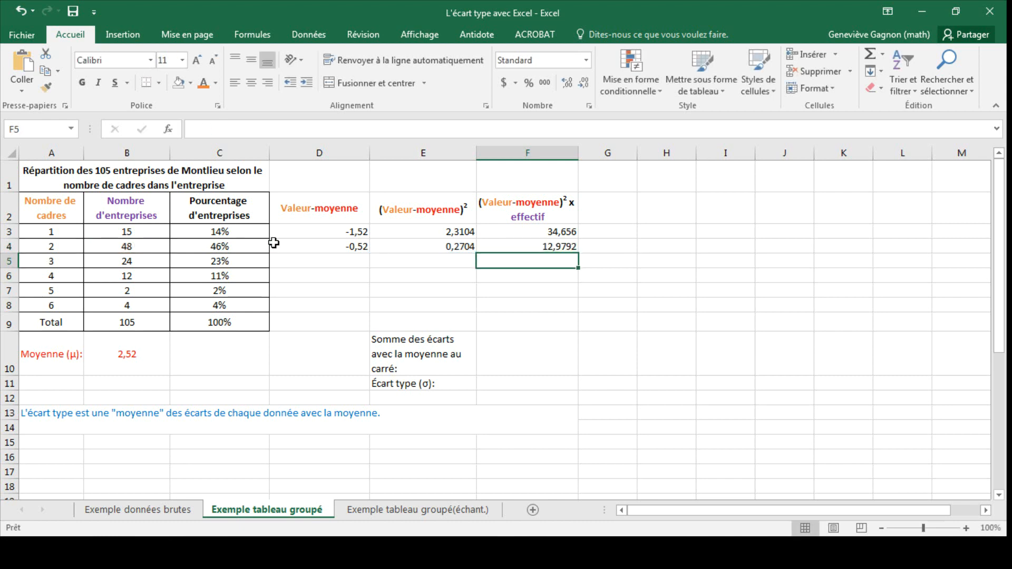
Make the mean reference absolute in D3 (=A3-$B$10) and fill the formula down to D8
{"action": "left_click", "coordinate": [359, 232]}
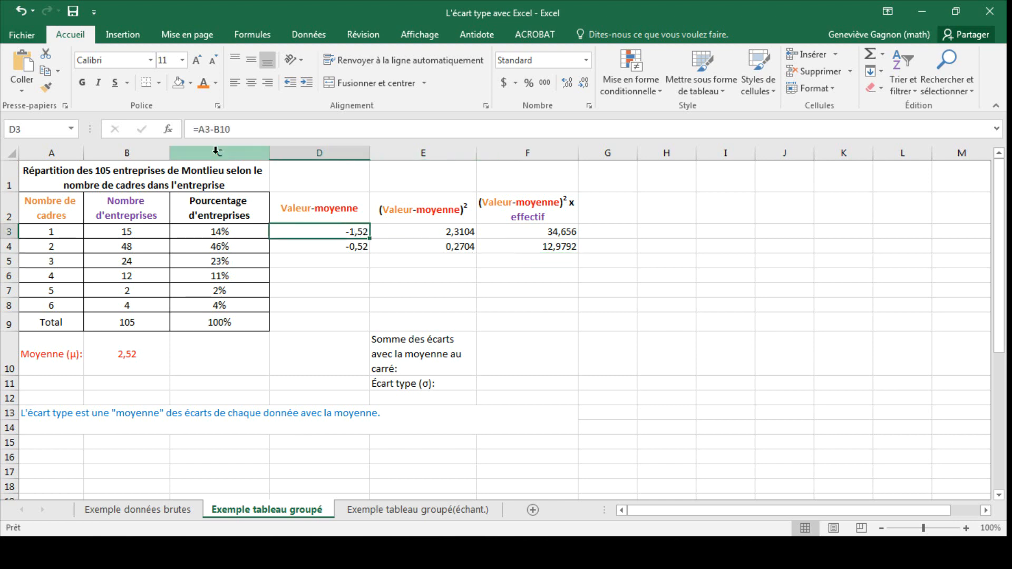
{"action": "left_click", "coordinate": [215, 130]}
{"action": "type", "text": "$B$"}
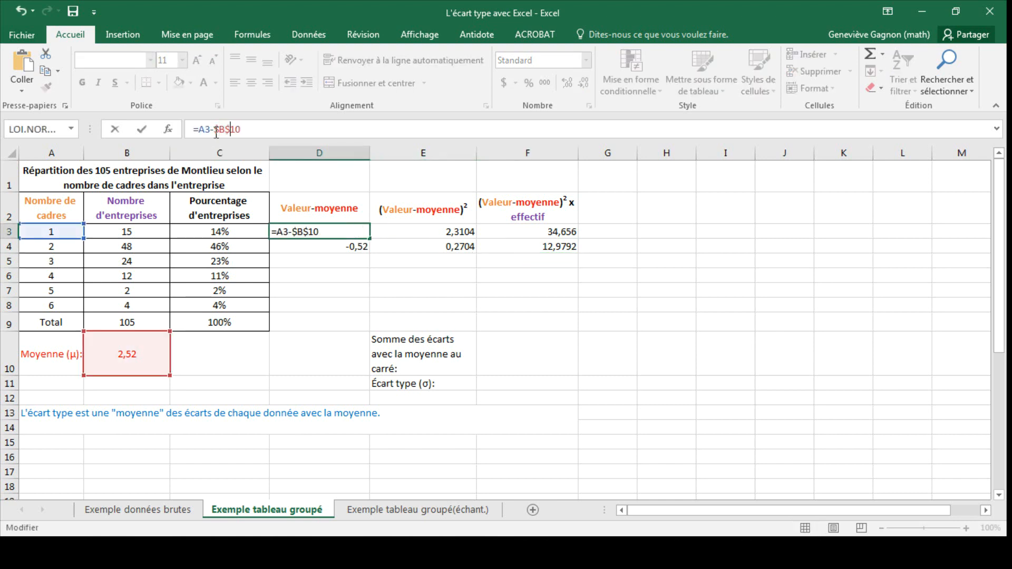
{"action": "key", "text": "Return"}
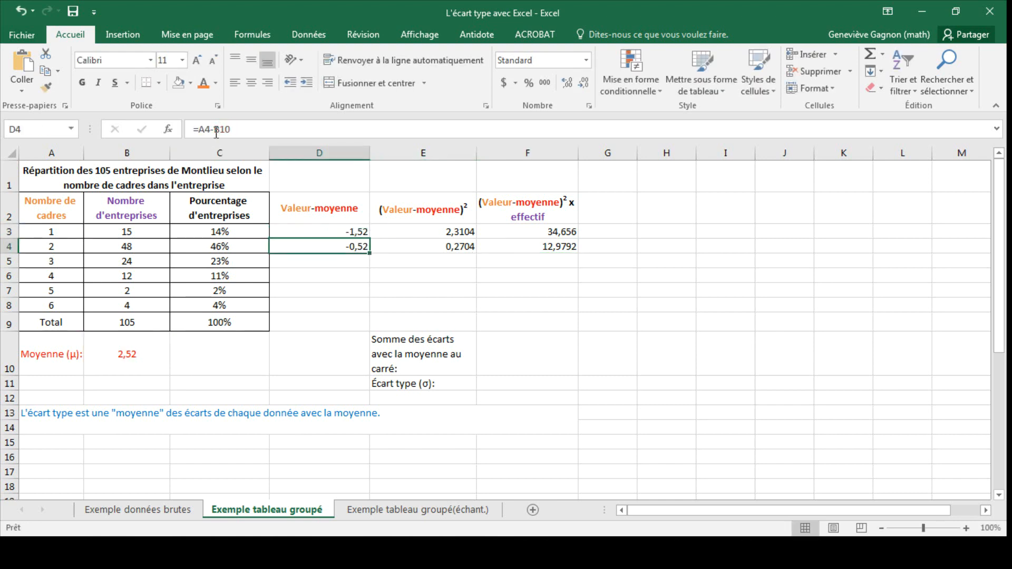
{"action": "left_click", "coordinate": [355, 231]}
{"action": "left_click_drag", "start_coordinate": [369, 239], "coordinate": [372, 311]}
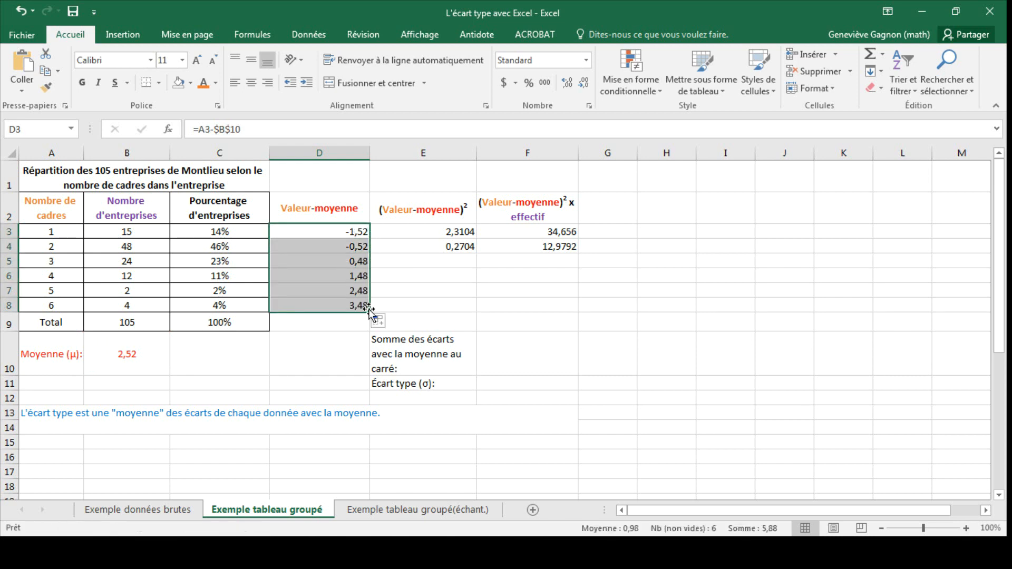
{"action": "left_click", "coordinate": [55, 307]}
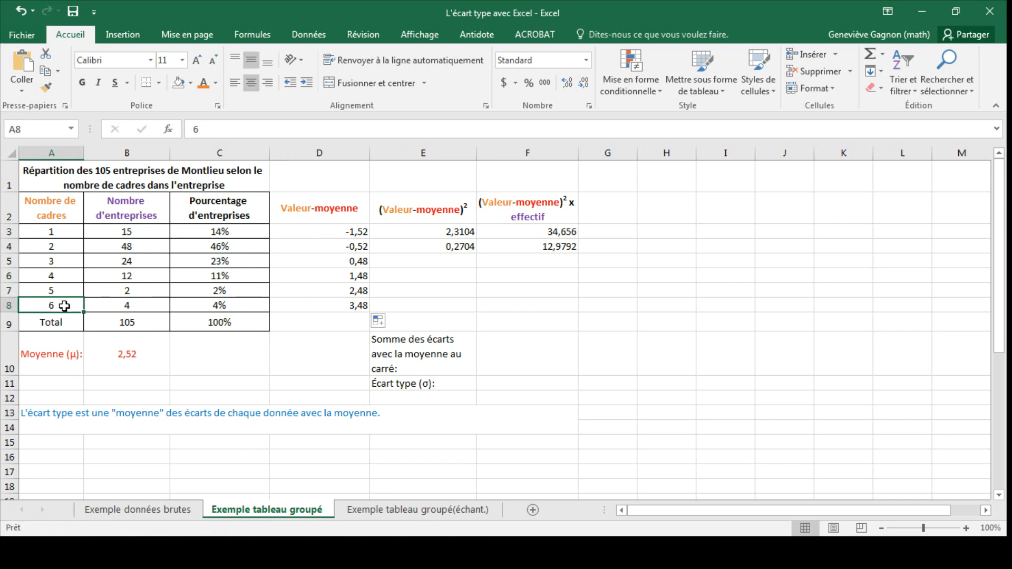
Fill the squared deviation formula in E3 and the weighted formula in F3 down through row 8
{"action": "left_click", "coordinate": [471, 233]}
{"action": "left_click_drag", "start_coordinate": [476, 239], "coordinate": [478, 312]}
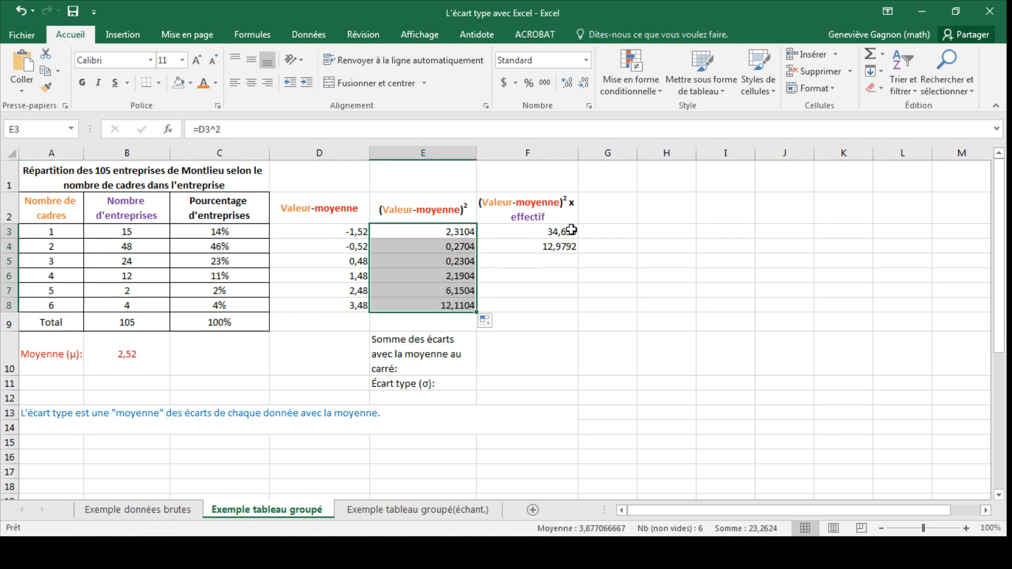
{"action": "left_click", "coordinate": [573, 233]}
{"action": "left_click", "coordinate": [580, 241]}
{"action": "left_click", "coordinate": [571, 235]}
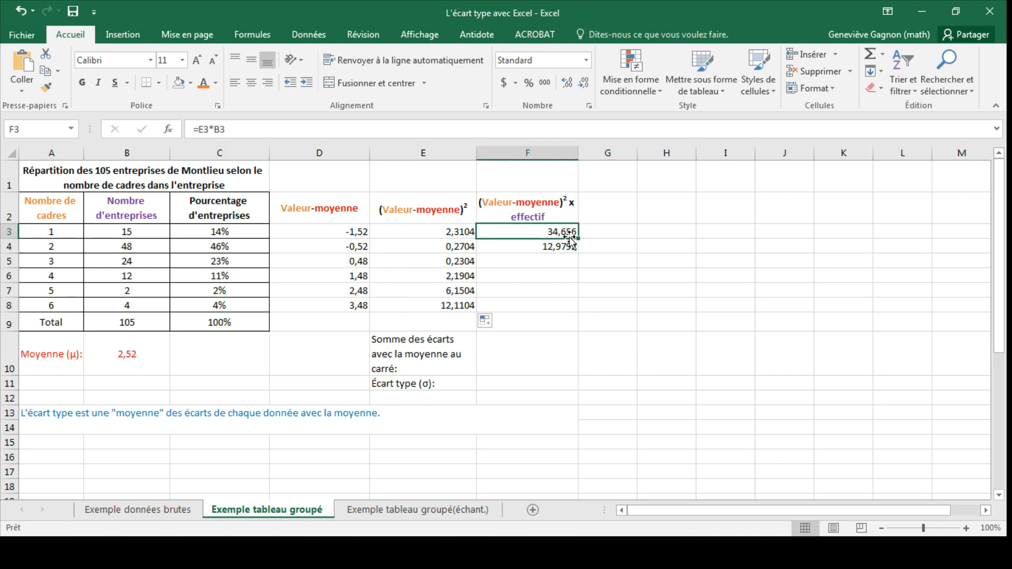
{"action": "left_click_drag", "start_coordinate": [576, 238], "coordinate": [577, 311]}
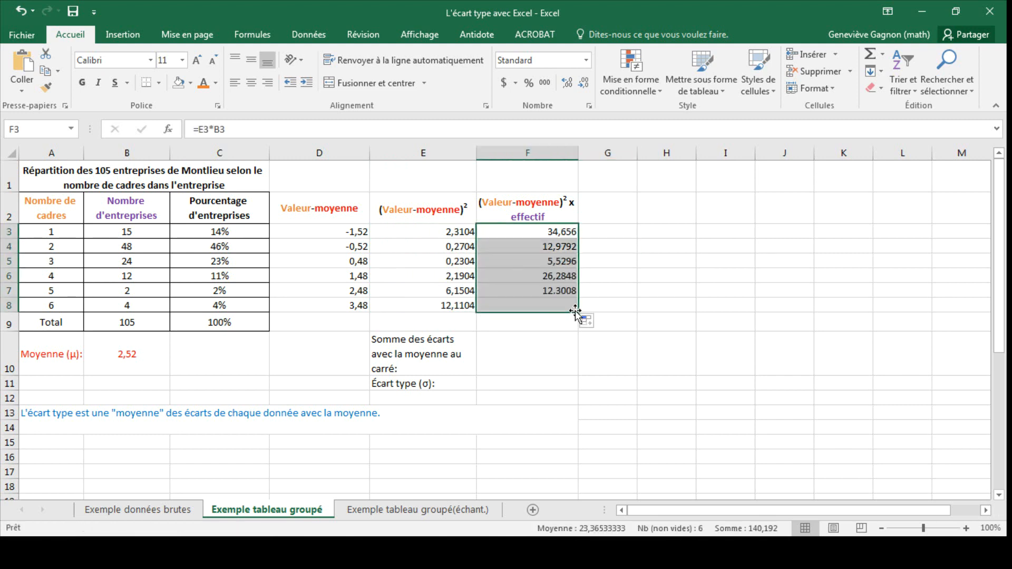
Enter a SOMME formula in F10 that adds the weighted squared deviations in F3:F8
{"action": "left_click", "coordinate": [569, 321]}
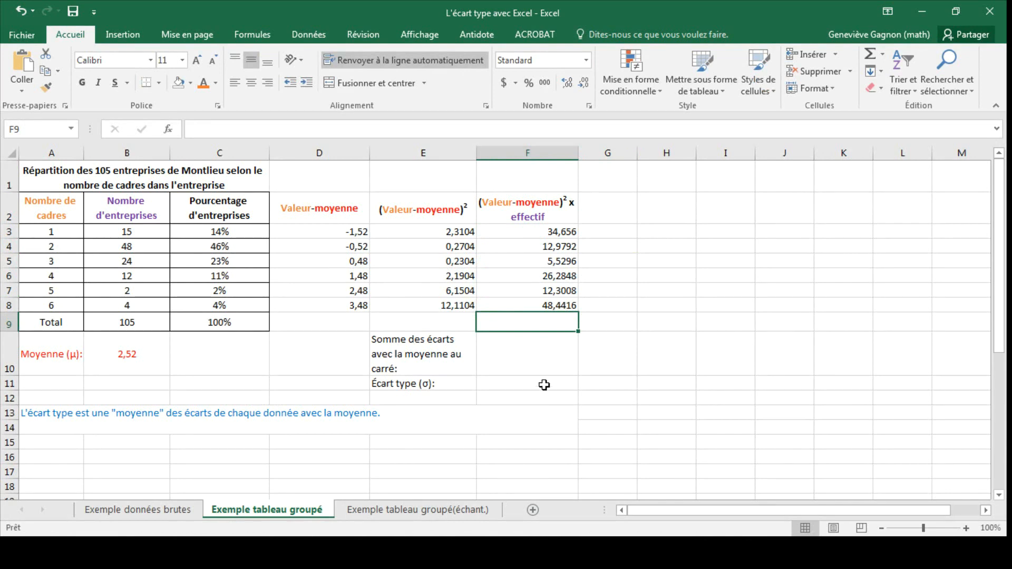
{"action": "left_click", "coordinate": [529, 347]}
{"action": "type", "text": "=somme("}
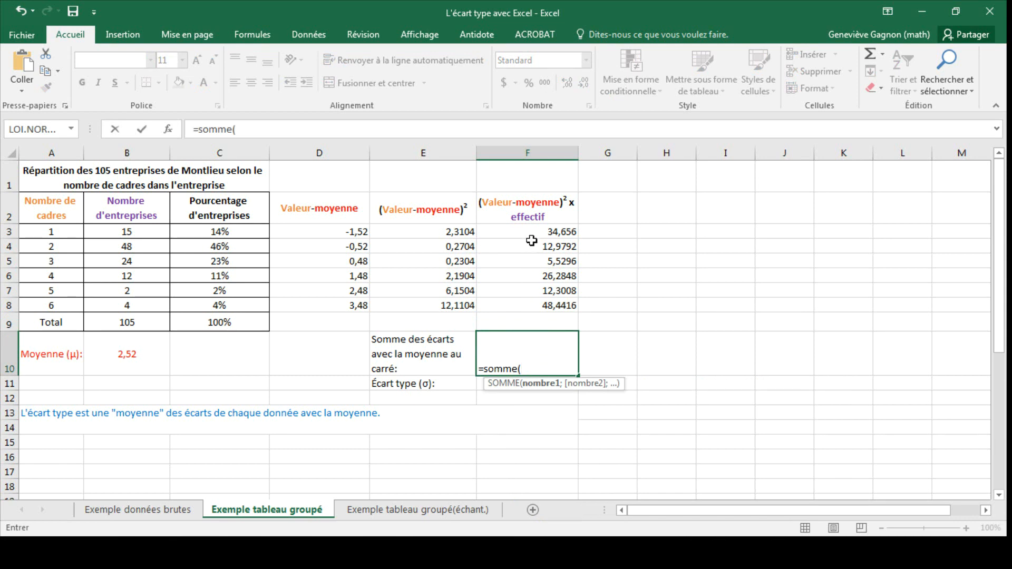
{"action": "left_click_drag", "start_coordinate": [532, 233], "coordinate": [544, 311]}
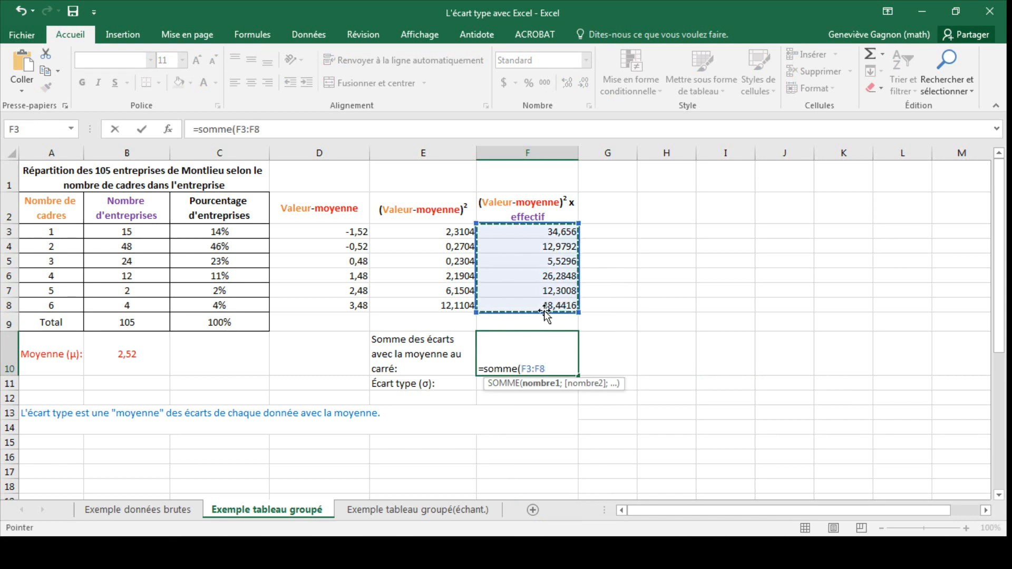
{"action": "key", "text": "Return"}
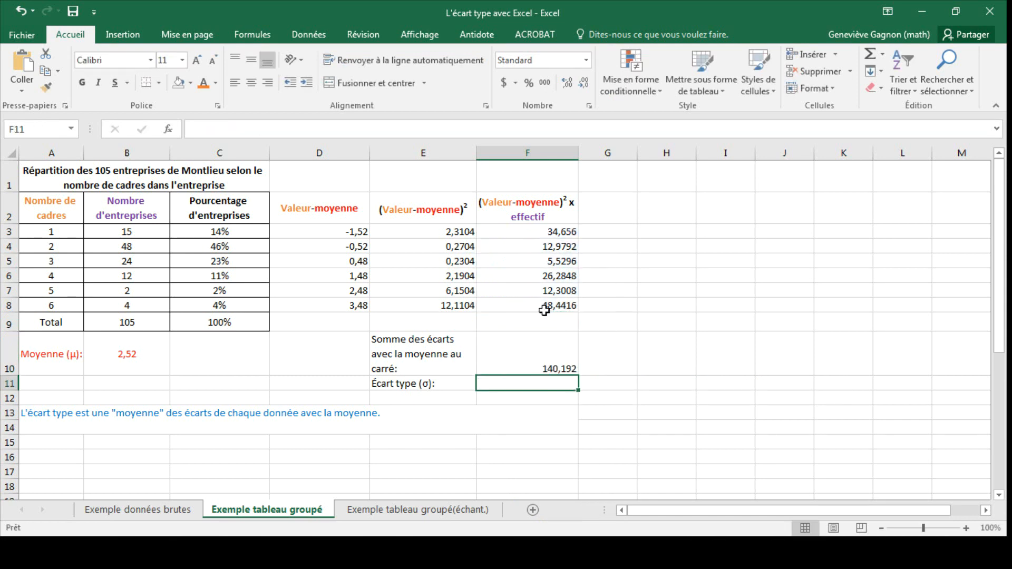
Enter the formula =racine(F10/105) in F11 to compute the population standard deviation
{"action": "type", "text": "="}
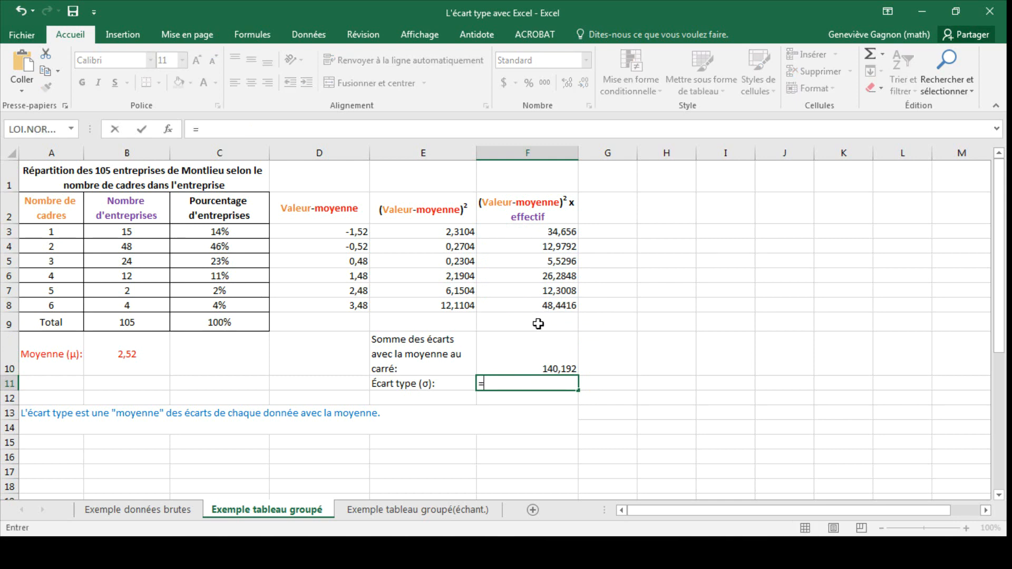
{"action": "left_click", "coordinate": [540, 359]}
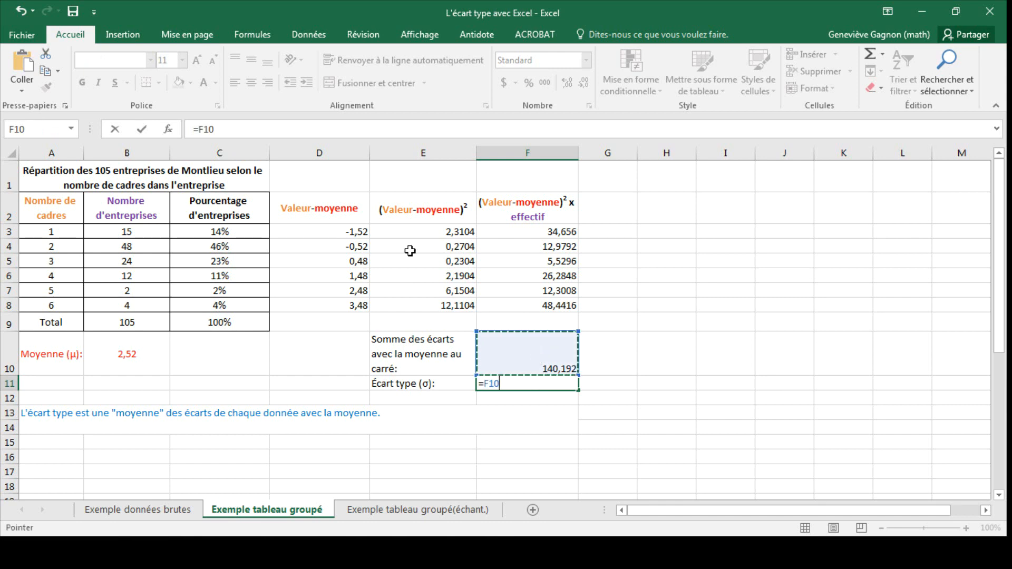
{"action": "left_click", "coordinate": [276, 134]}
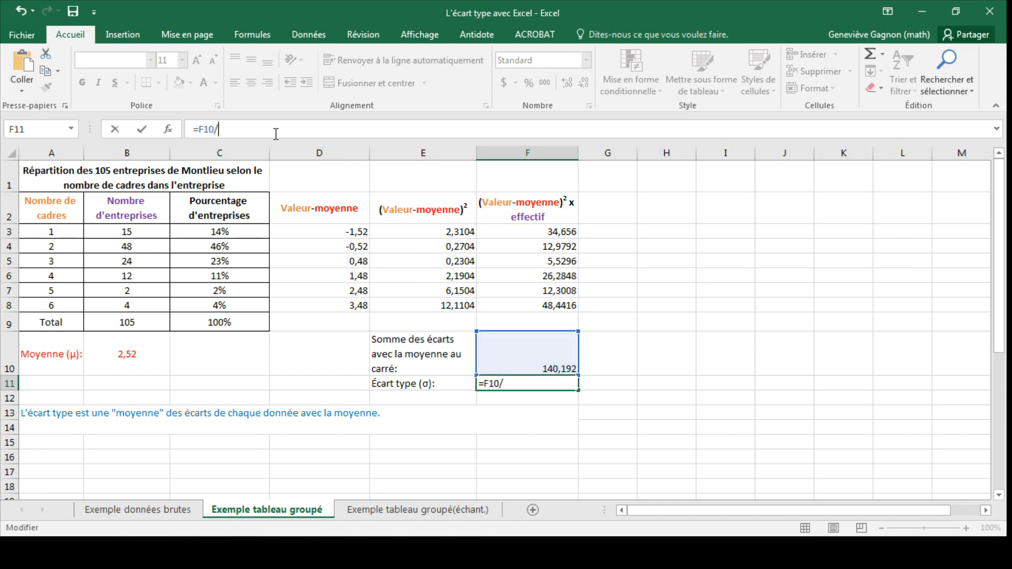
{"action": "type", "text": "/105"}
{"action": "left_click", "coordinate": [200, 131]}
{"action": "type", "text": "racine("}
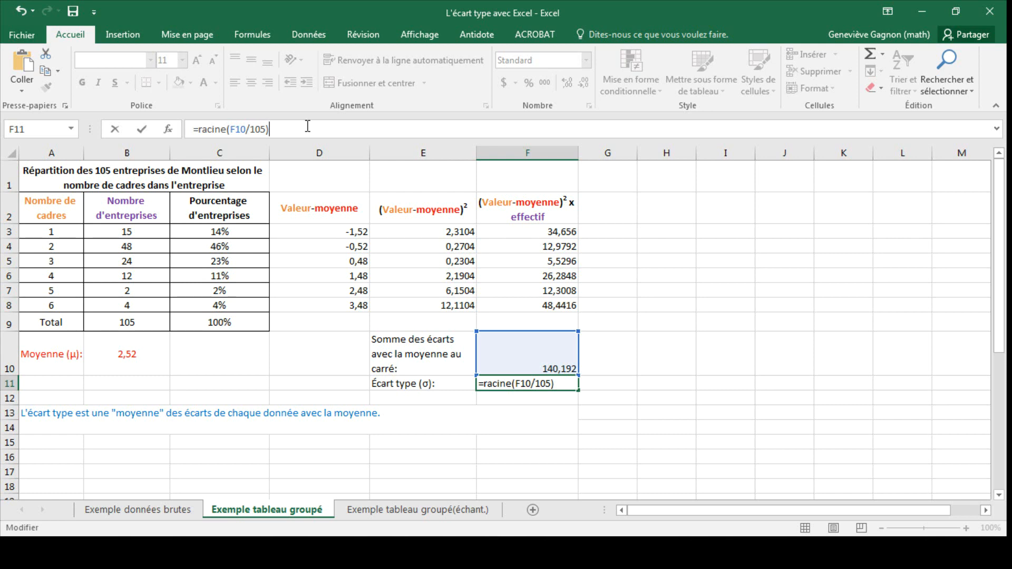
{"action": "key", "text": "Return"}
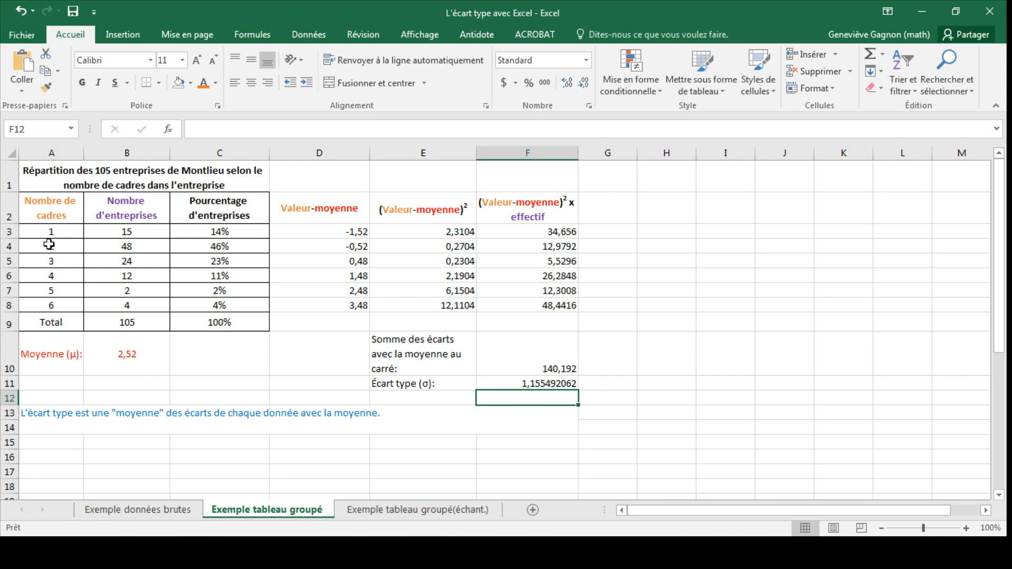
{"action": "left_click", "coordinate": [538, 385]}
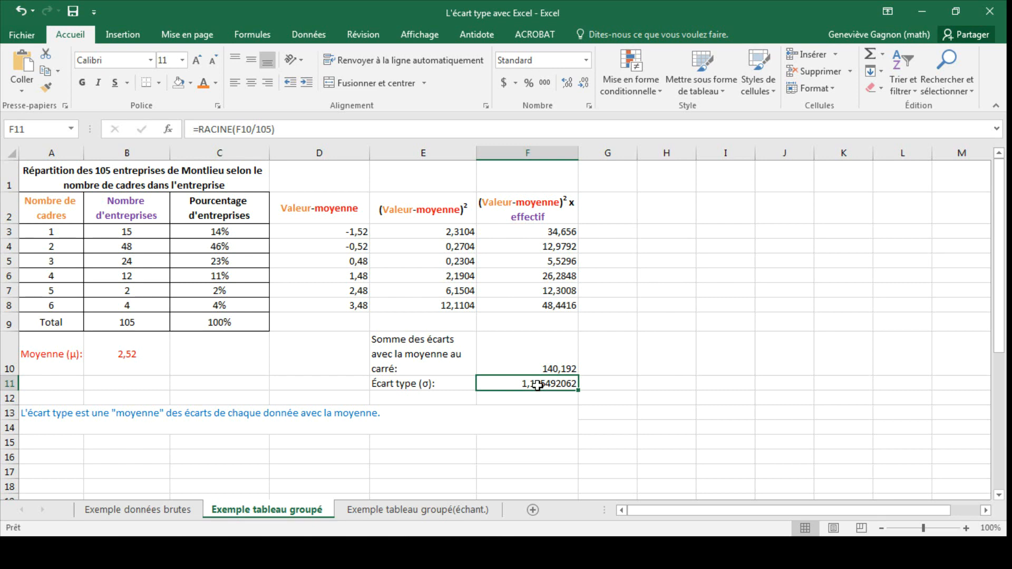
Enter the formula =B10-F11 in B11 to subtract the standard deviation from the mean
{"action": "left_click", "coordinate": [132, 384]}
{"action": "type", "text": "="}
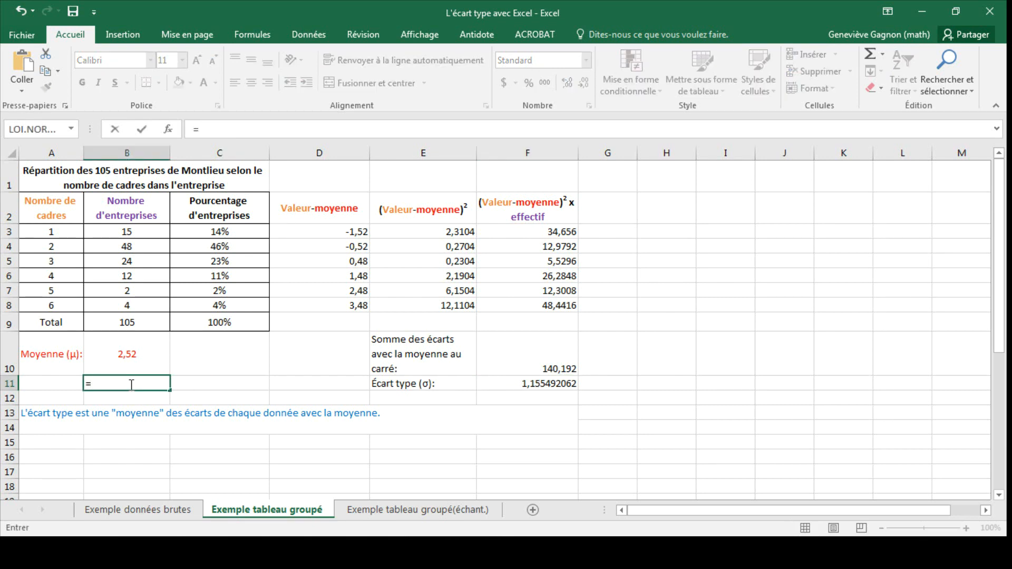
{"action": "left_click", "coordinate": [124, 358]}
{"action": "type", "text": "-"}
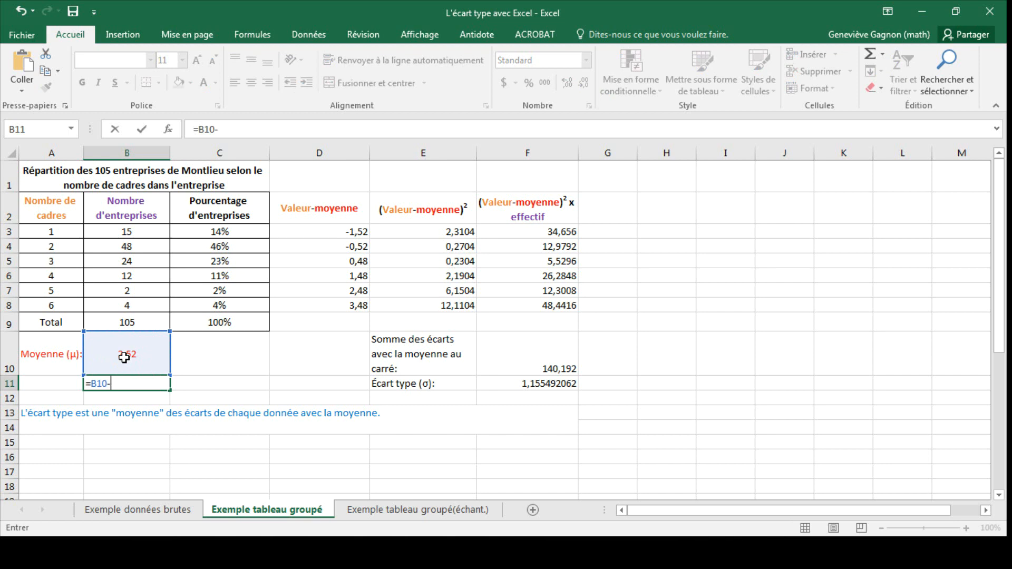
{"action": "left_click", "coordinate": [511, 381]}
{"action": "key", "text": "Return"}
Enter a formula in B12 that adds the standard deviation in F11 to the mean in B10
{"action": "type", "text": "0"}
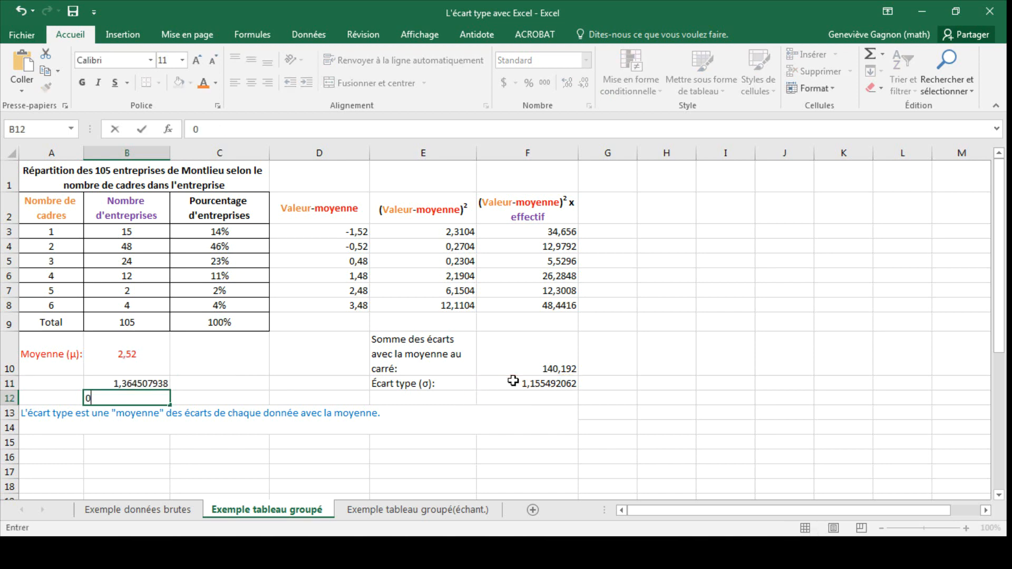
{"action": "key", "text": "BackSpace"}
{"action": "type", "text": "="}
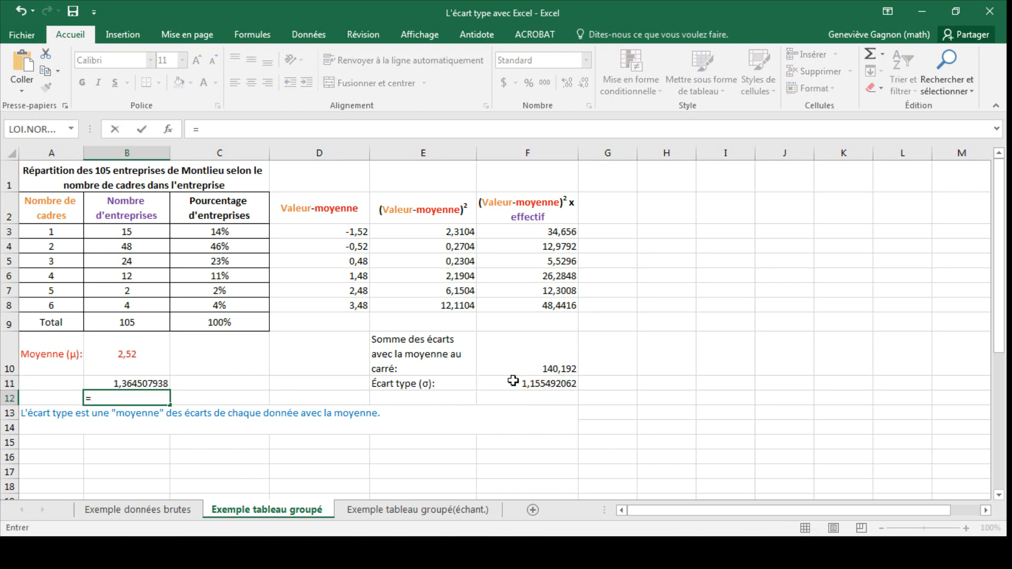
{"action": "left_click", "coordinate": [124, 350]}
{"action": "type", "text": "+"}
{"action": "left_click", "coordinate": [519, 384]}
{"action": "key", "text": "Return"}
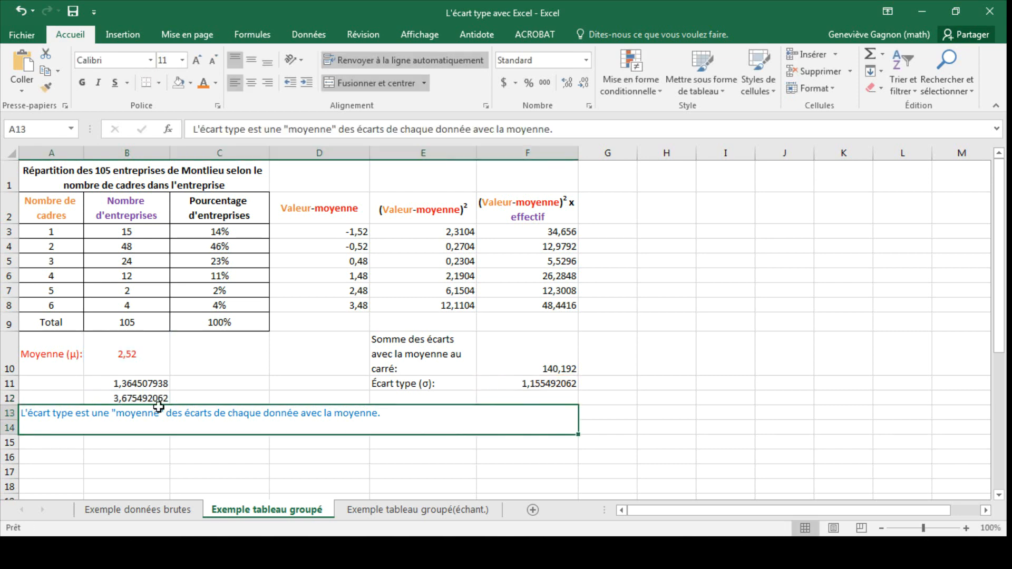
{"action": "left_click", "coordinate": [136, 381]}
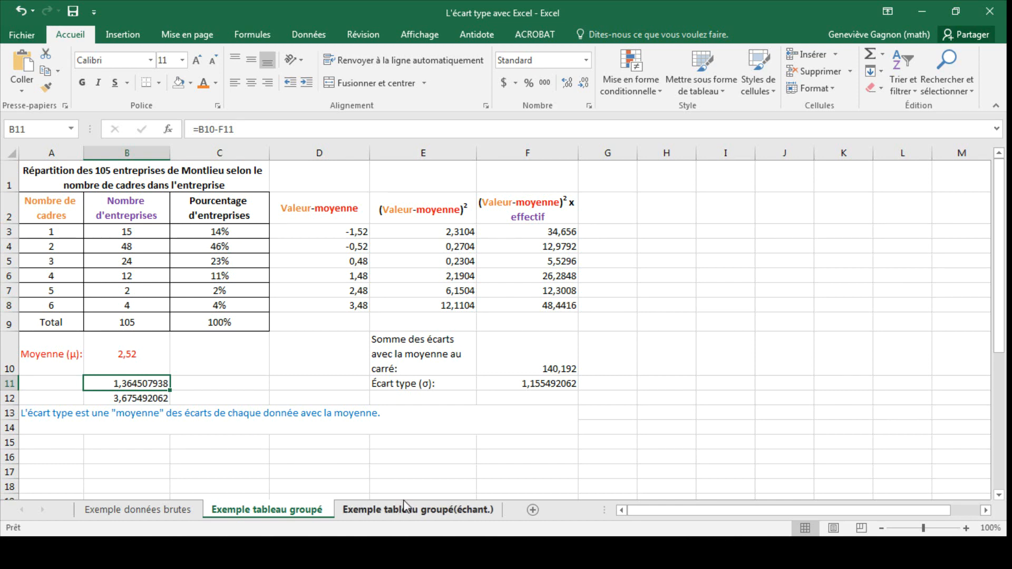
Open the sheet Exemple tableau groupé(échant.) and examine its title and the formulas for the deviations, squares, weighted squares and their sum
{"action": "left_click", "coordinate": [407, 514]}
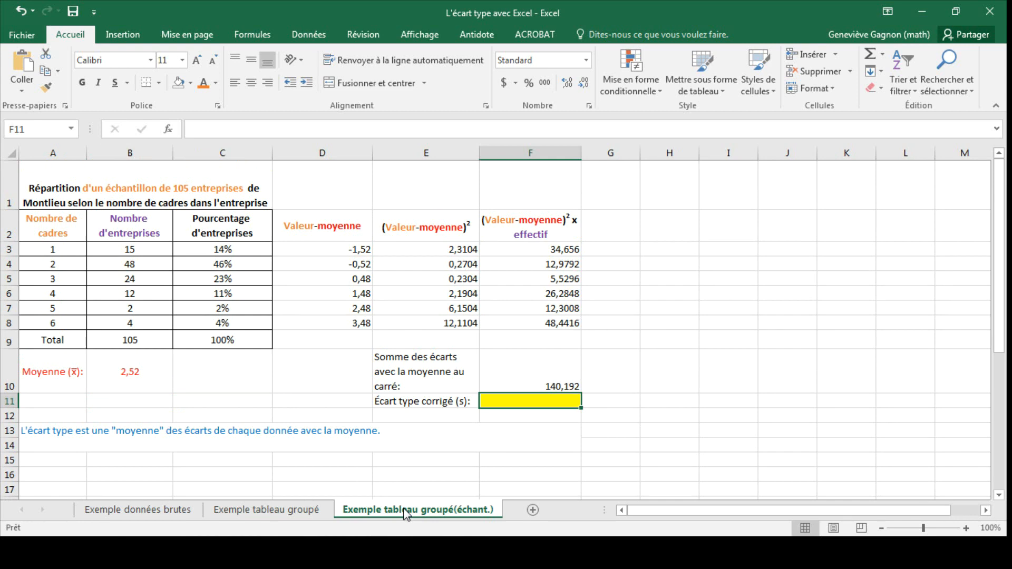
{"action": "left_click", "coordinate": [172, 196]}
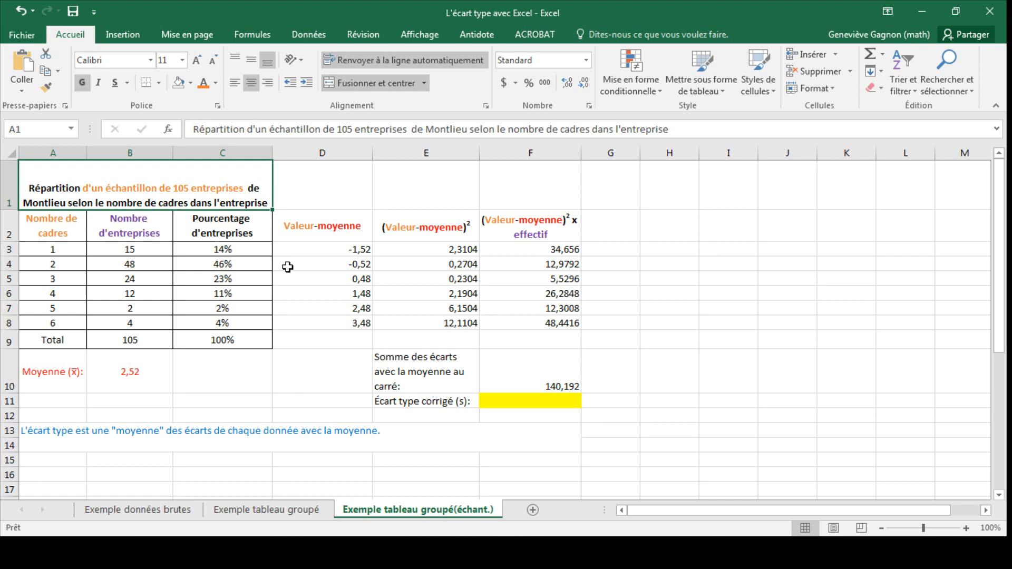
{"action": "left_click", "coordinate": [511, 399]}
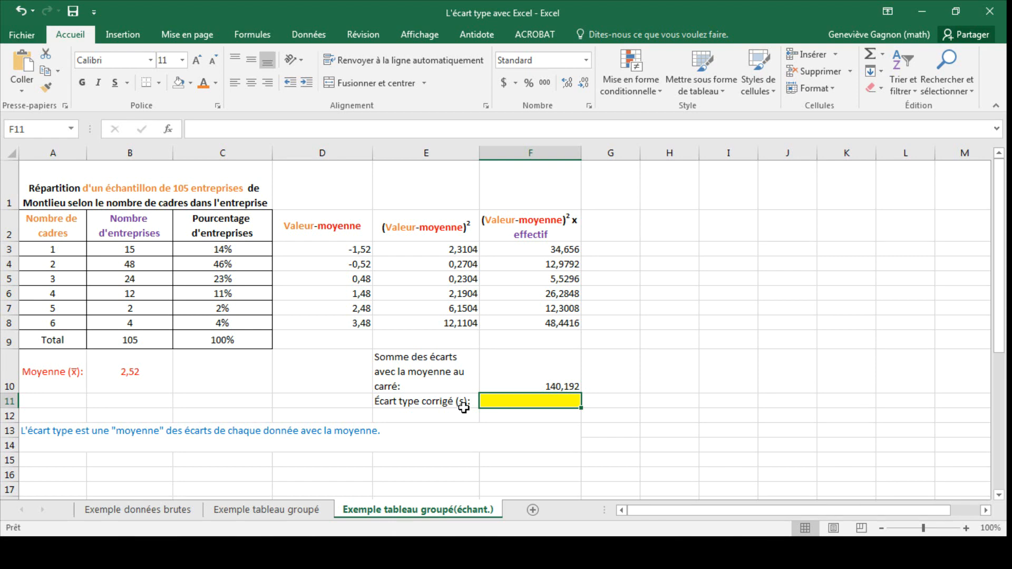
{"action": "left_click", "coordinate": [319, 247]}
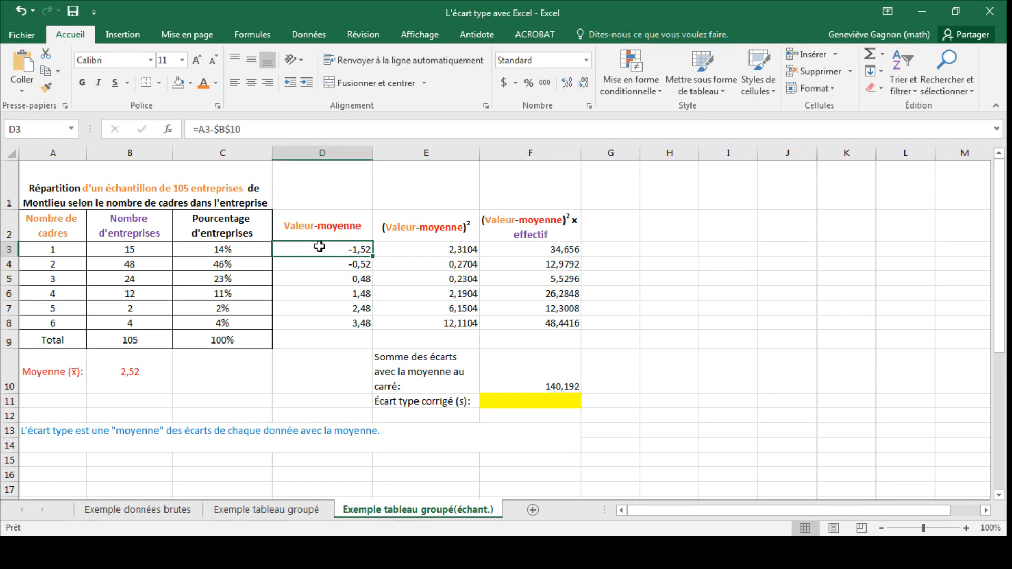
{"action": "key", "text": "Right"}
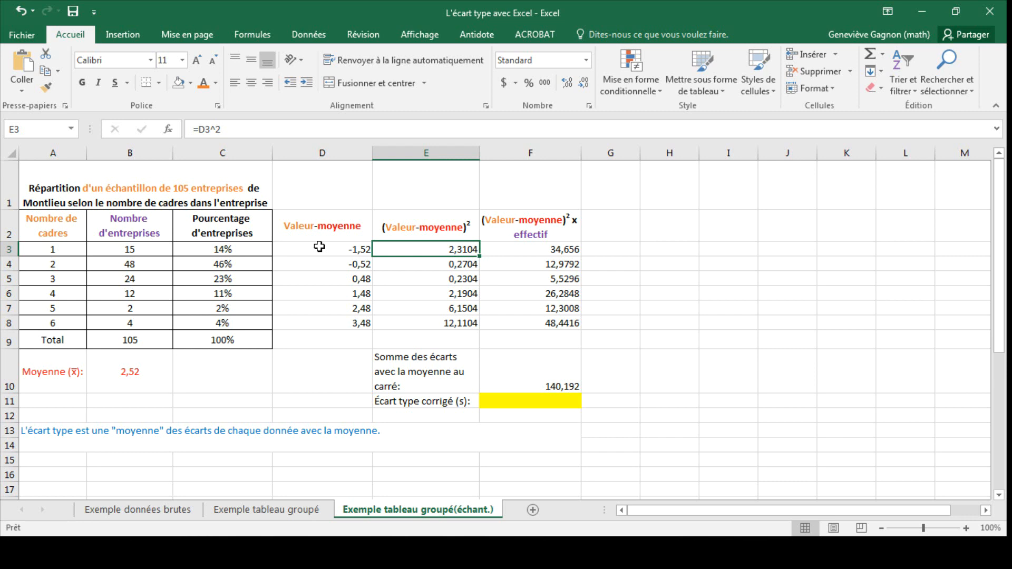
{"action": "key", "text": "Right"}
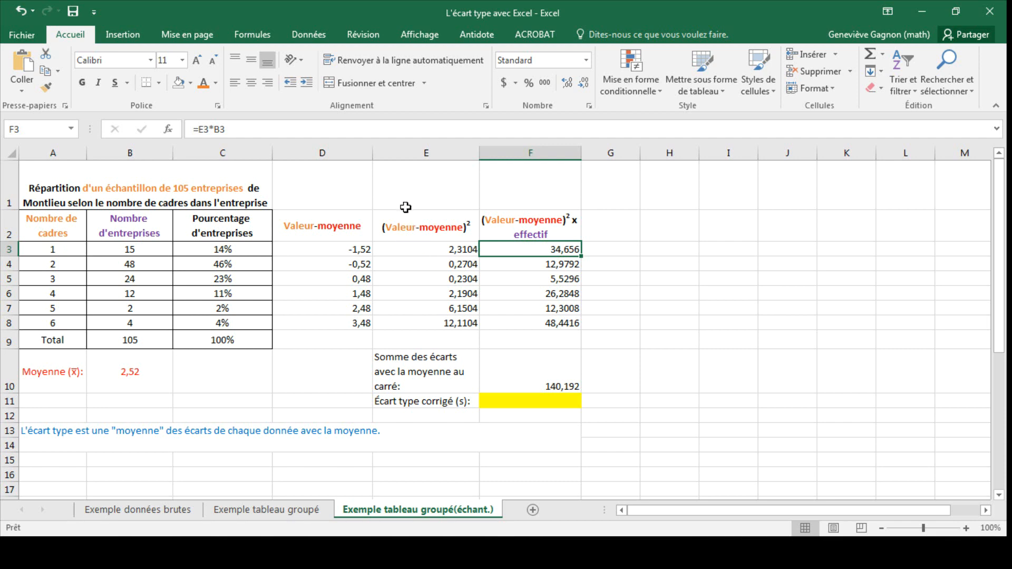
{"action": "left_click", "coordinate": [551, 263]}
{"action": "key", "text": "Down"}
{"action": "key", "text": "Down"}
{"action": "key", "text": "Down"}
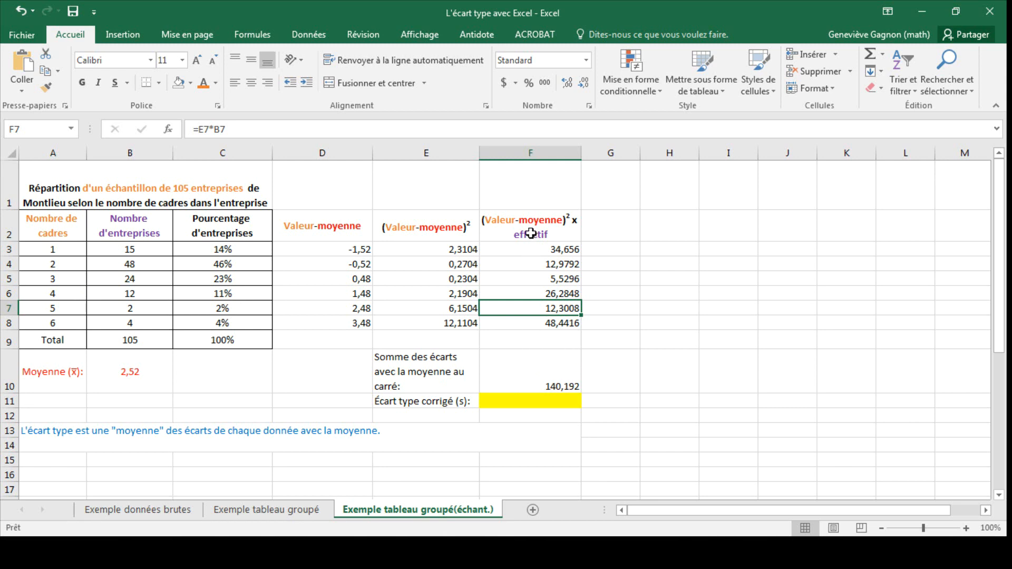
{"action": "left_click", "coordinate": [522, 364]}
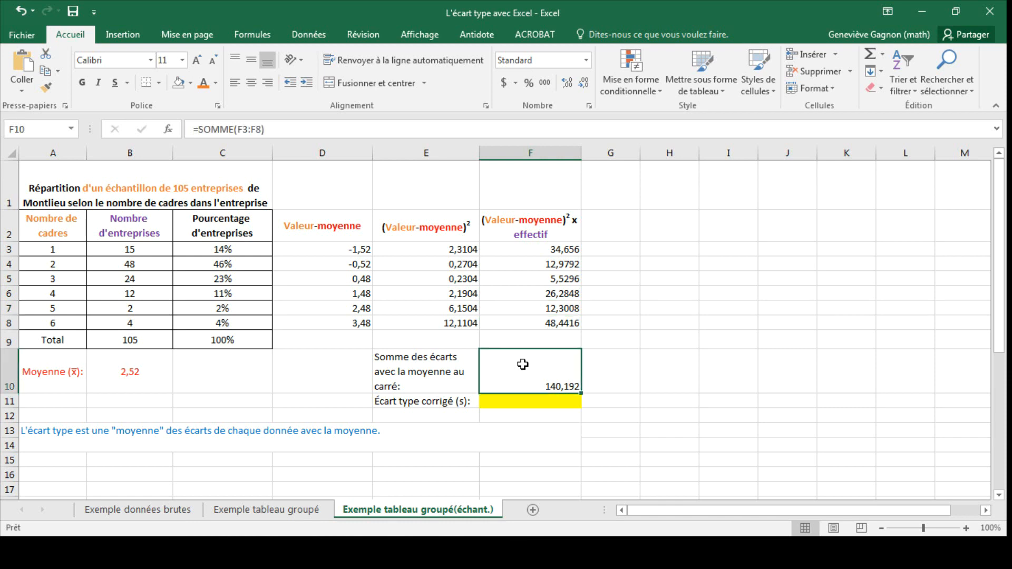
{"action": "left_click_drag", "start_coordinate": [573, 249], "coordinate": [574, 325]}
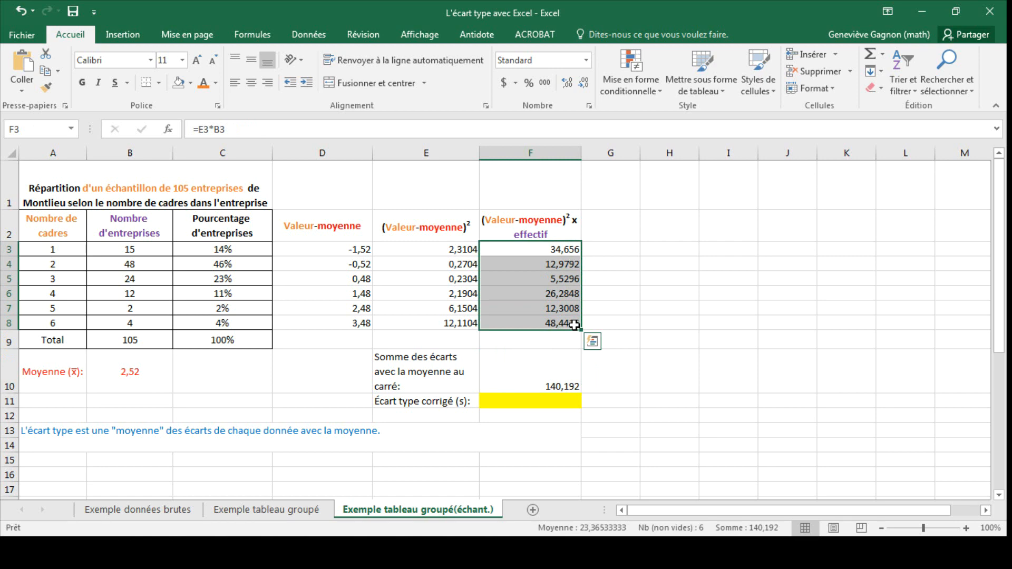
Enter =racine(F10/104) in F11 as the corrected standard deviation and compare it with the result on the sheet Exemple tableau groupé
{"action": "left_click", "coordinate": [533, 401]}
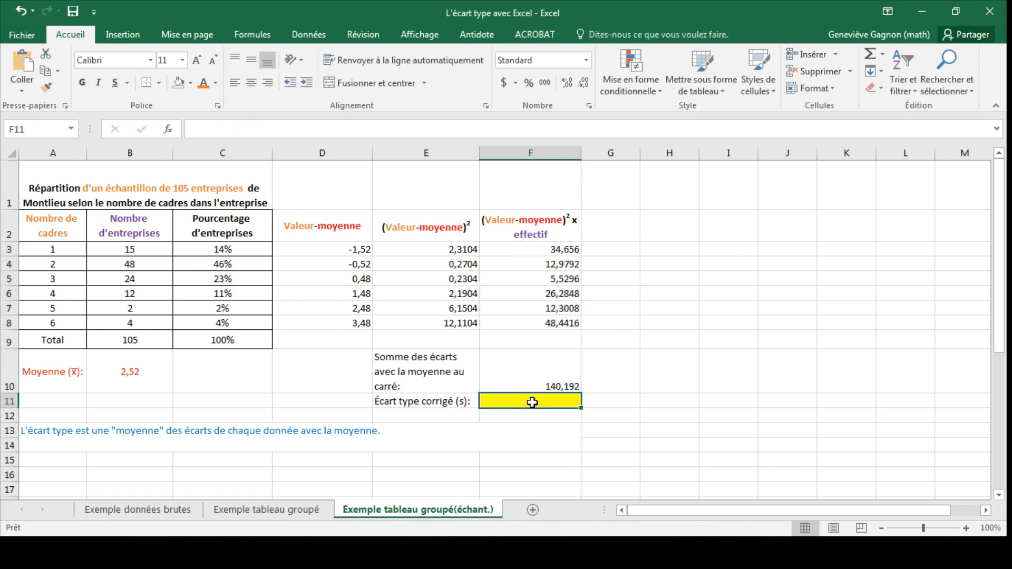
{"action": "type", "text": "=r"}
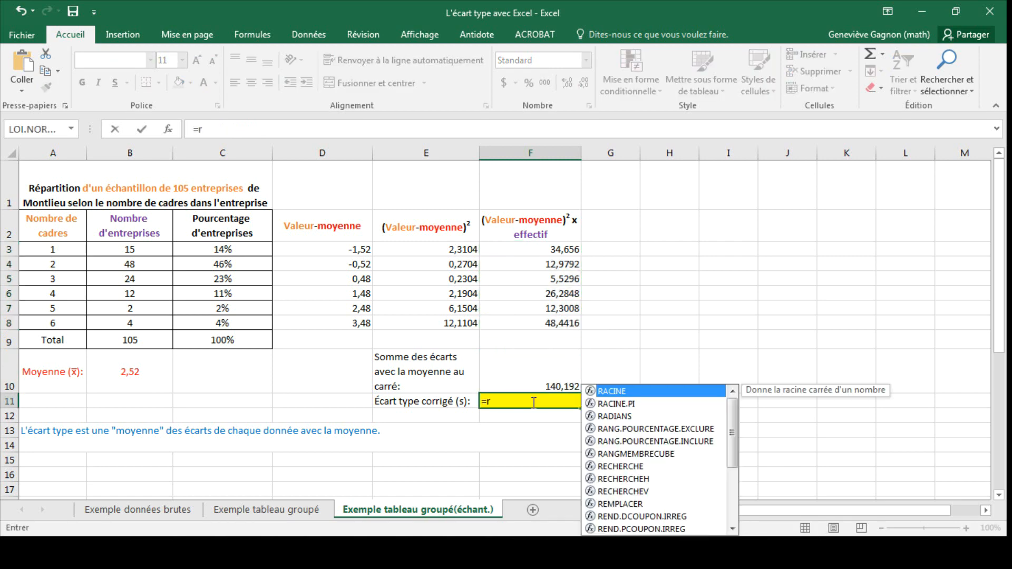
{"action": "type", "text": "acine()"}
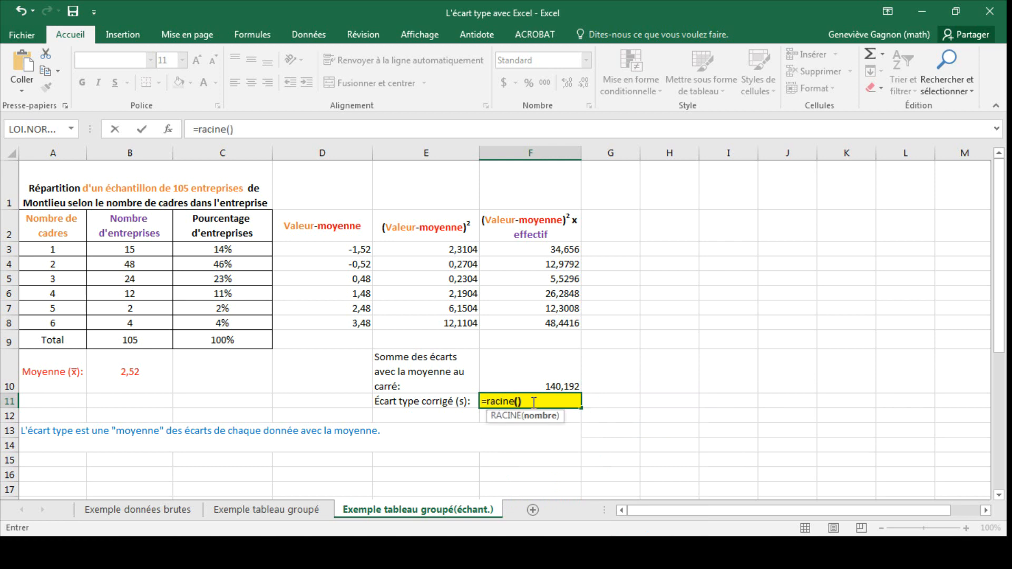
{"action": "left_click", "coordinate": [232, 128]}
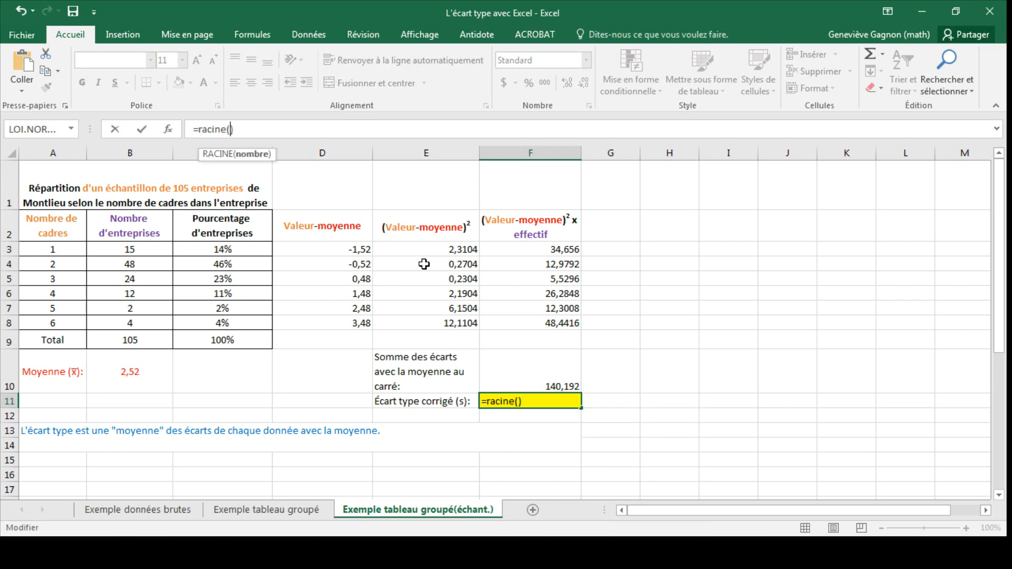
{"action": "left_click", "coordinate": [536, 357]}
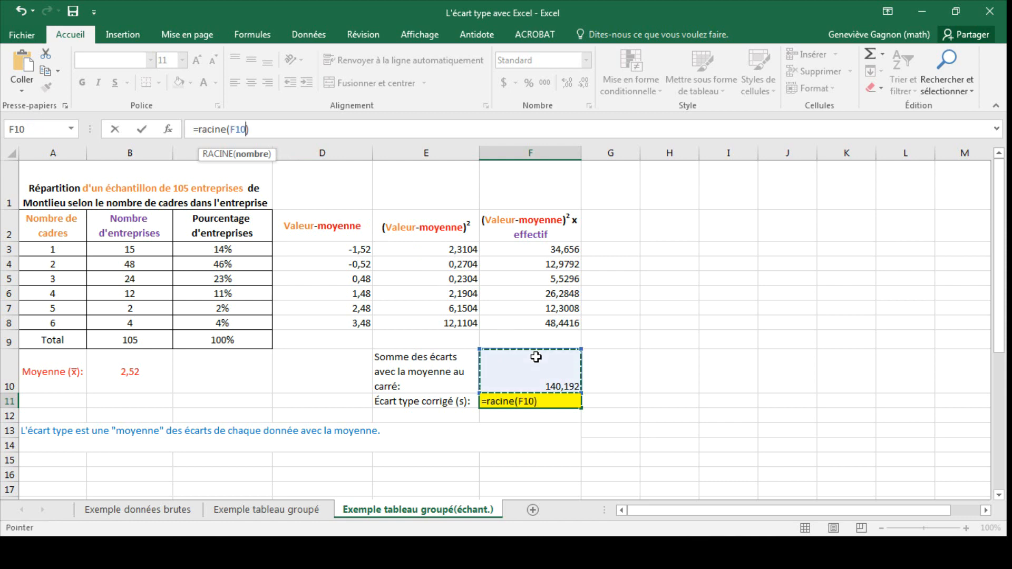
{"action": "type", "text": "/104"}
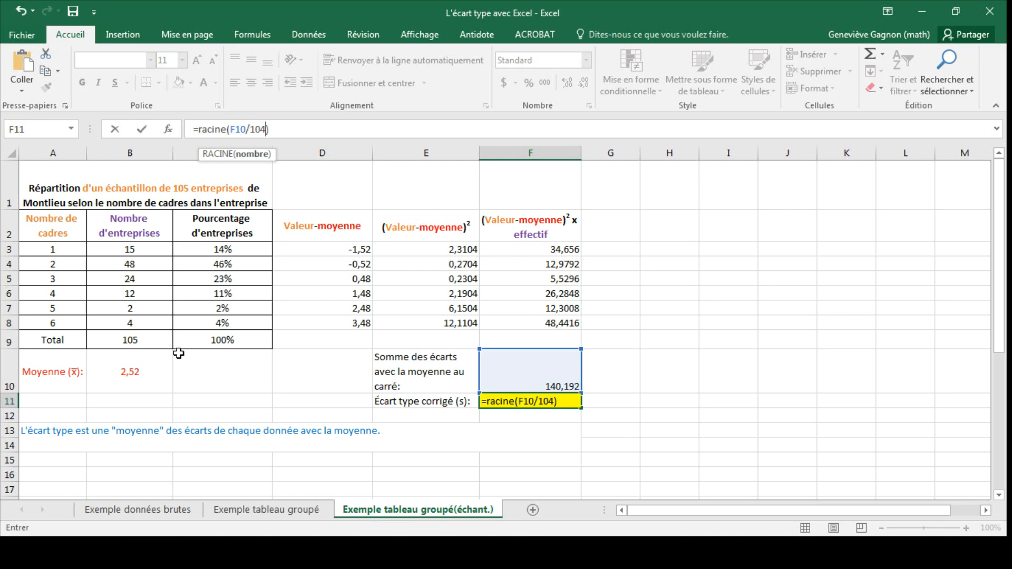
{"action": "key", "text": "Return"}
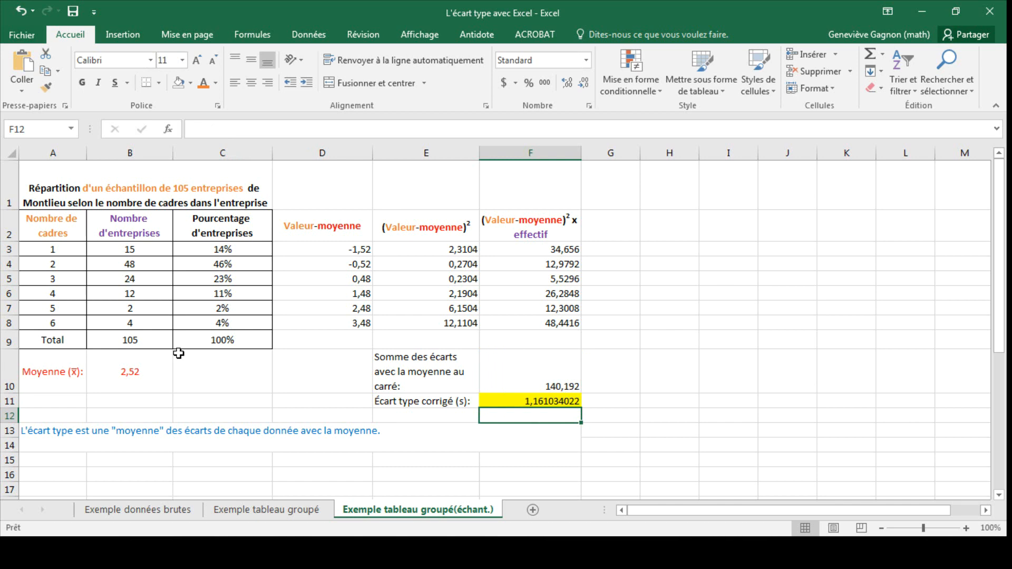
{"action": "left_click", "coordinate": [264, 514]}
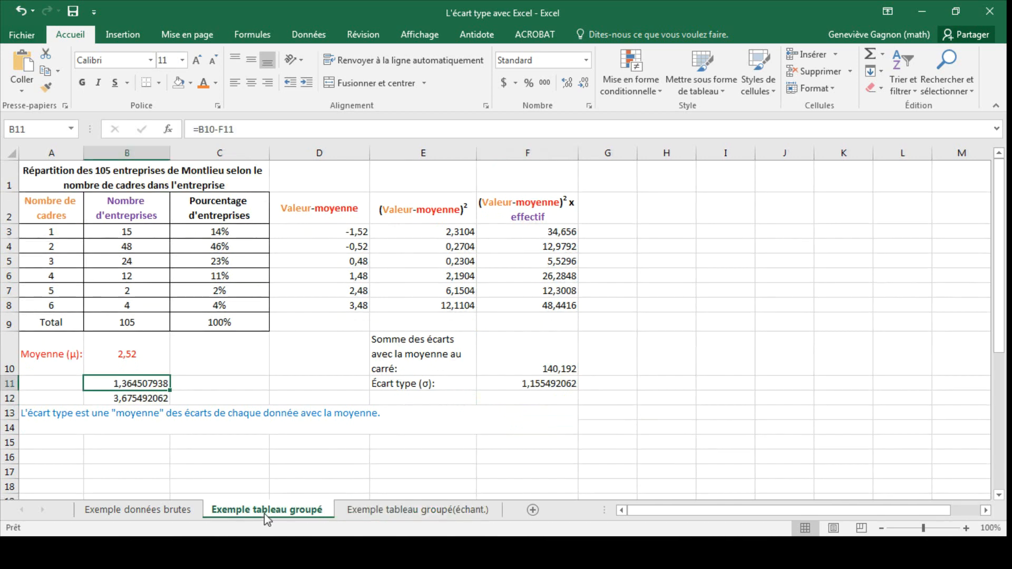
{"action": "left_click", "coordinate": [384, 514]}
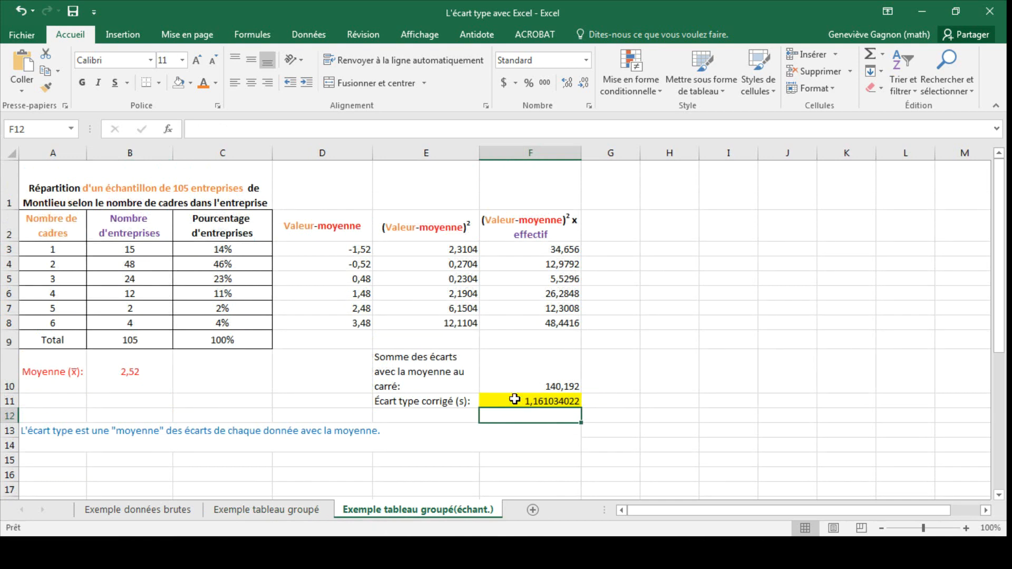